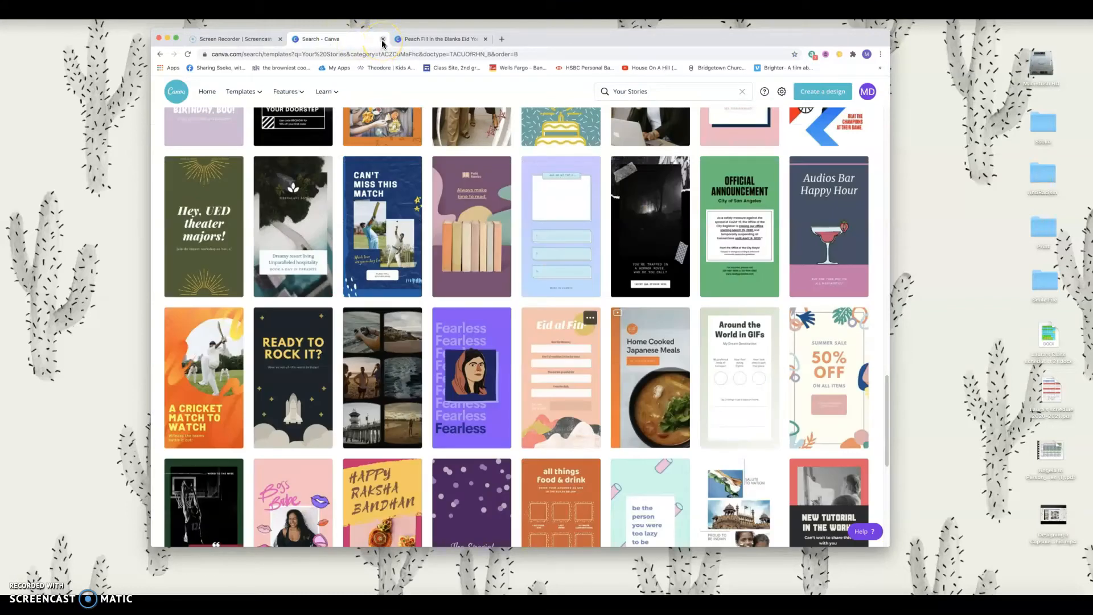
Step: Close the template search results and show the 4 Photo Grid Your Story templates for the open design
{"action": "left_click", "coordinate": [383, 39]}
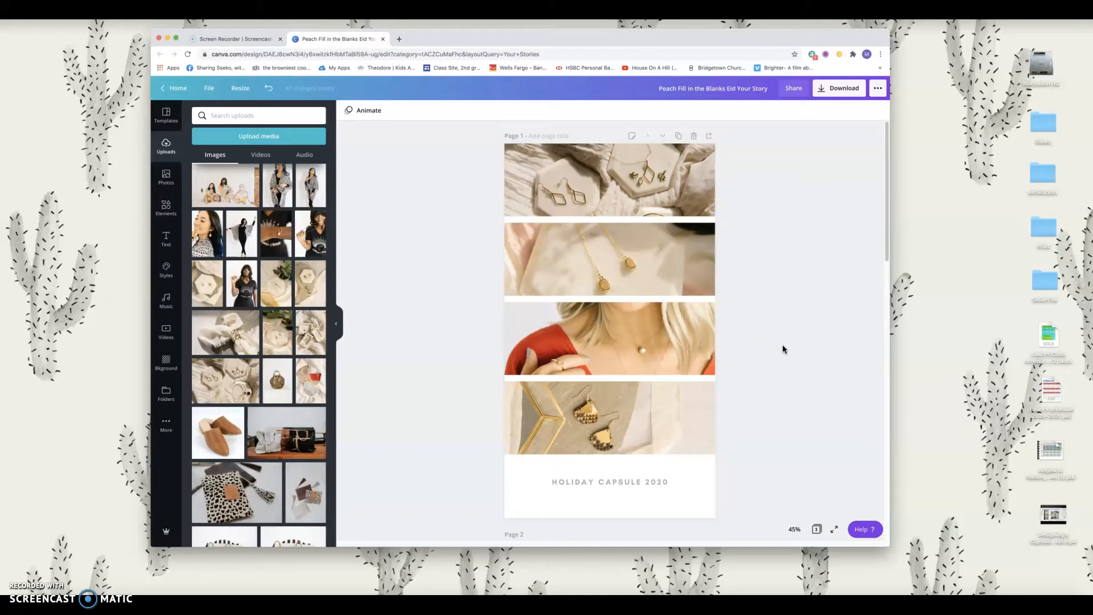
{"action": "left_click", "coordinate": [691, 335]}
{"action": "left_click", "coordinate": [169, 118]}
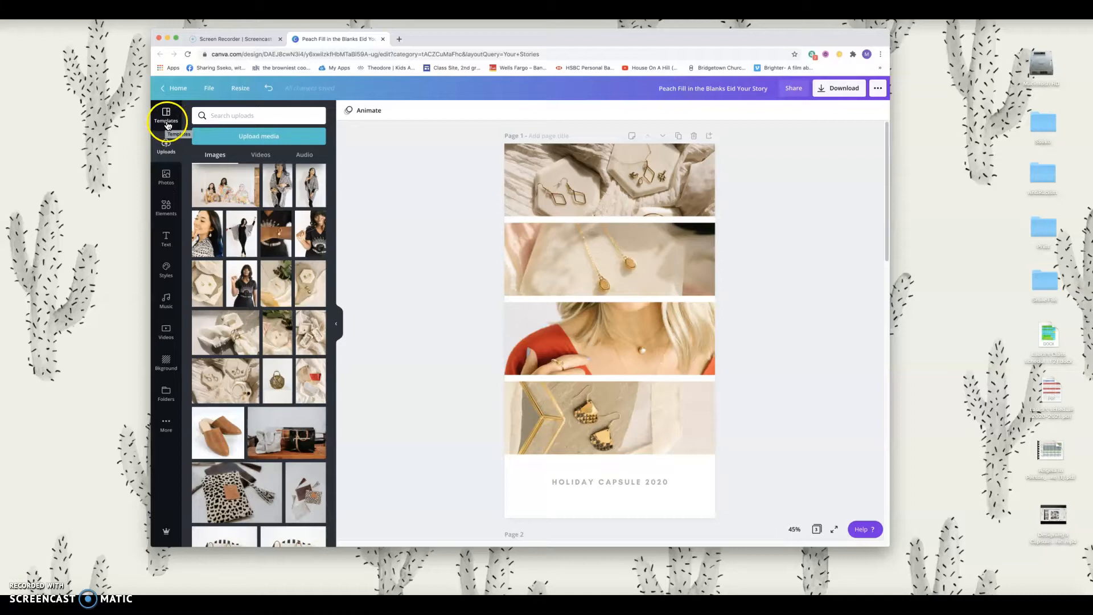
{"action": "left_click", "coordinate": [170, 120]}
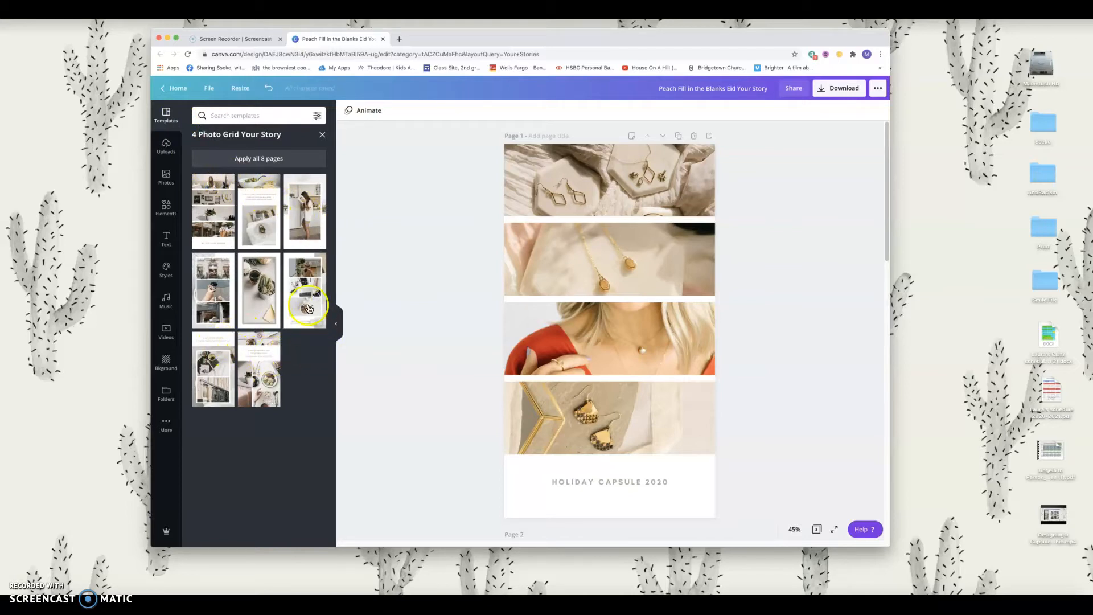
Step: Delete the third page with the woman in the kitchen and add a blank page after page 2
{"action": "scroll", "coordinate": [546, 286], "scroll_direction": "down", "scroll_amount": 3}
{"action": "scroll", "coordinate": [552, 286], "scroll_direction": "down", "scroll_amount": 20}
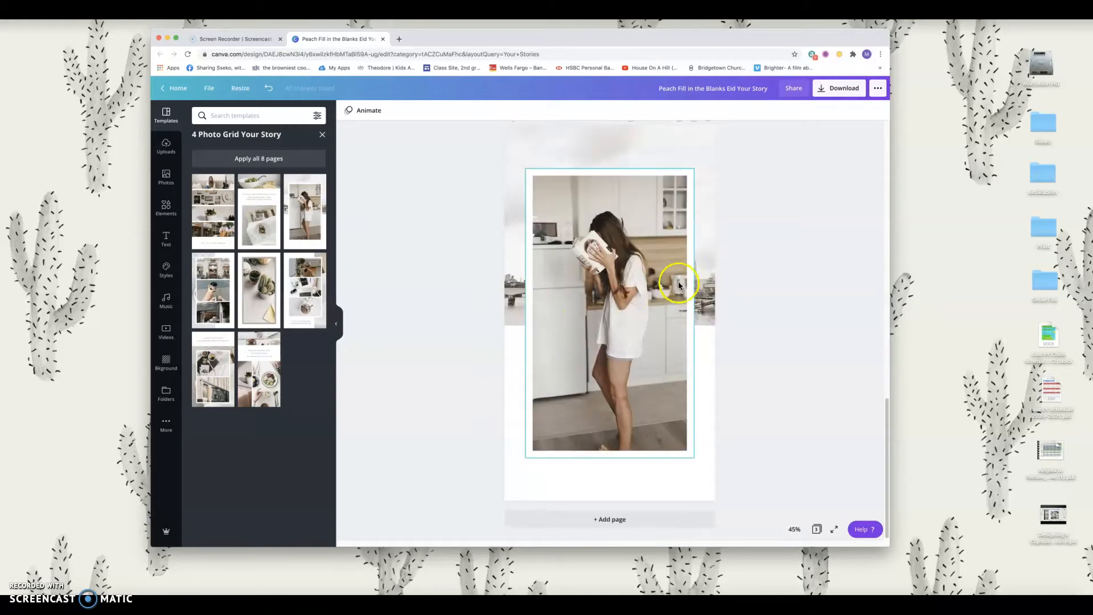
{"action": "scroll", "coordinate": [680, 285], "scroll_direction": "up", "scroll_amount": 3}
{"action": "left_click", "coordinate": [697, 238]}
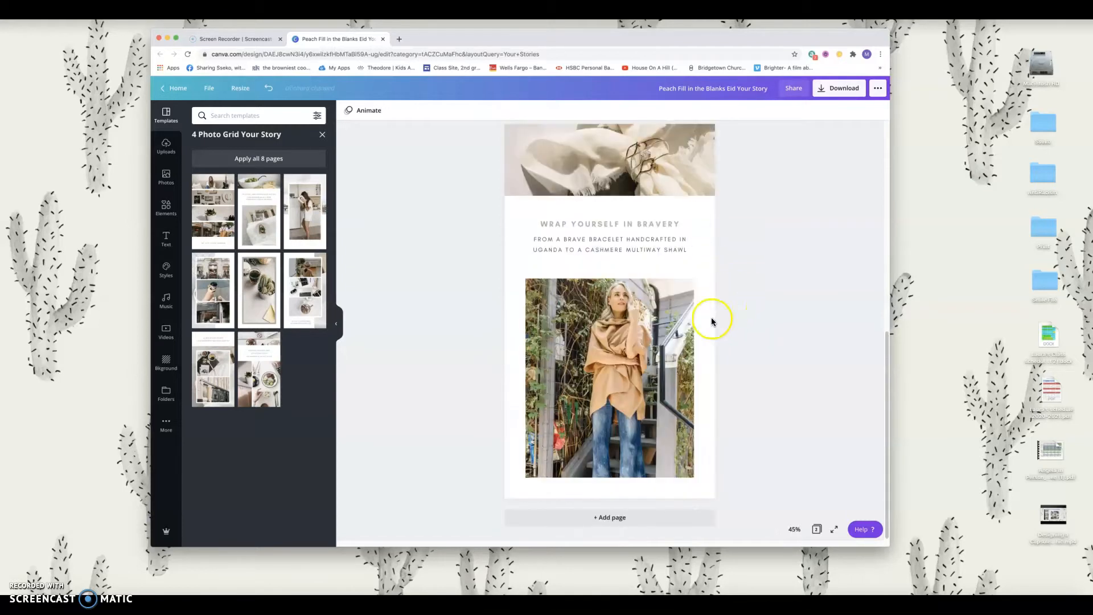
{"action": "left_click", "coordinate": [593, 522]}
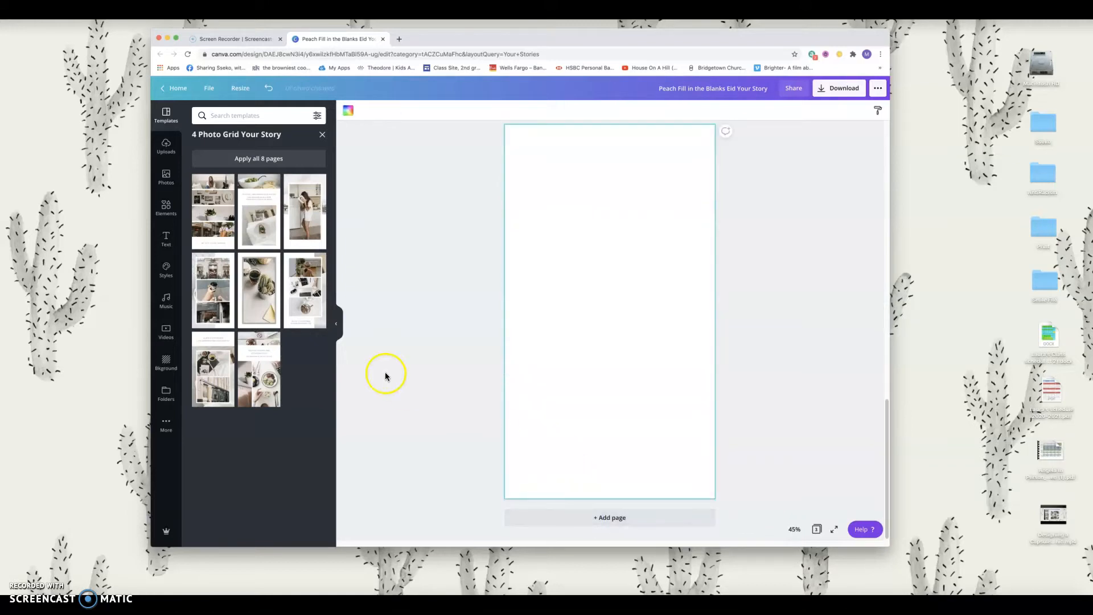
Step: Apply the 4 Photo Grid layout with three stacked photos over a background image to the blank page 3
{"action": "scroll", "coordinate": [586, 313], "scroll_direction": "up", "scroll_amount": 6}
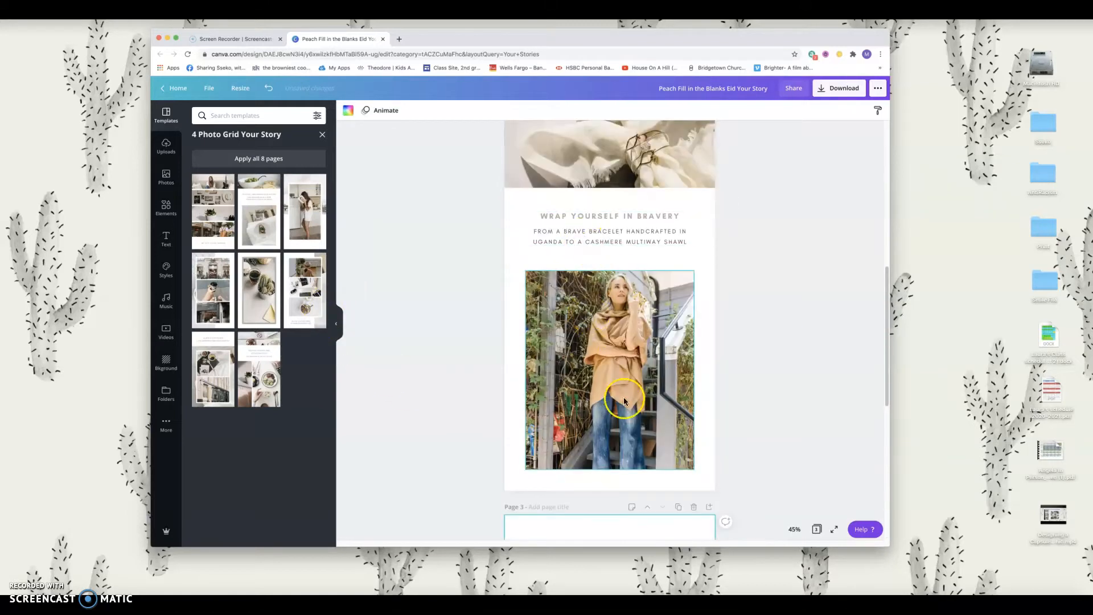
{"action": "scroll", "coordinate": [637, 315], "scroll_direction": "up", "scroll_amount": 5}
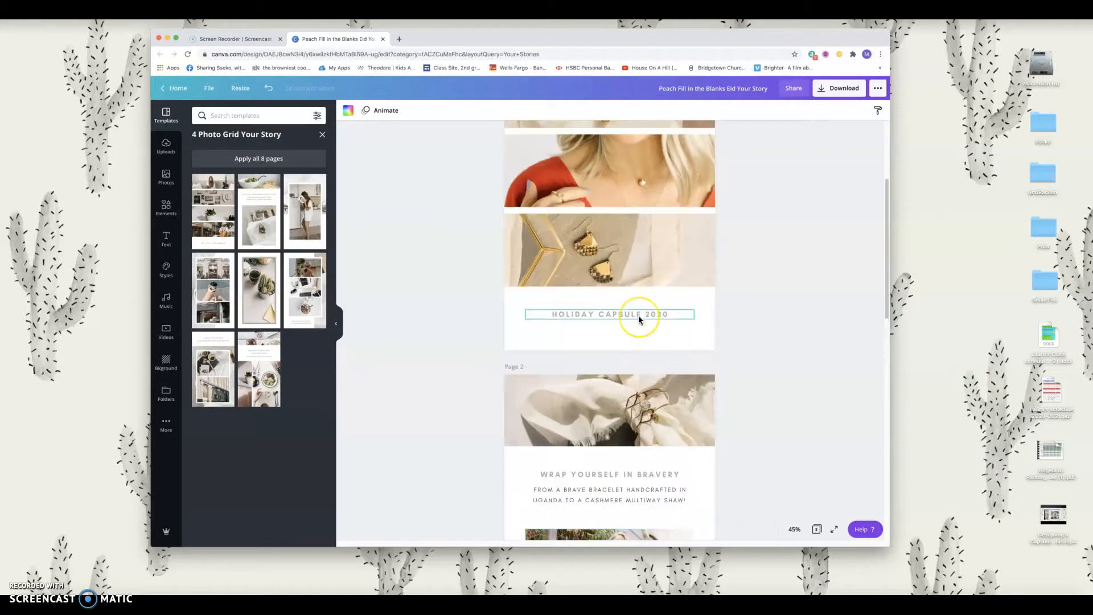
{"action": "scroll", "coordinate": [639, 319], "scroll_direction": "down", "scroll_amount": 11}
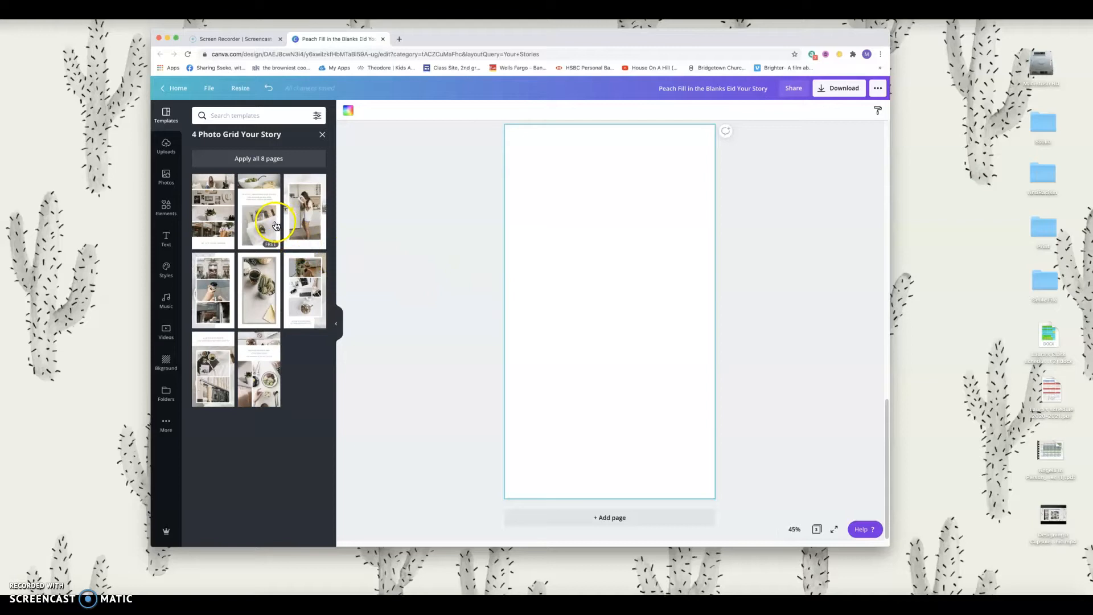
{"action": "left_click_drag", "start_coordinate": [221, 293], "coordinate": [198, 286]}
{"action": "scroll", "coordinate": [548, 276], "scroll_direction": "up", "scroll_amount": 5}
{"action": "scroll", "coordinate": [544, 275], "scroll_direction": "down", "scroll_amount": 5}
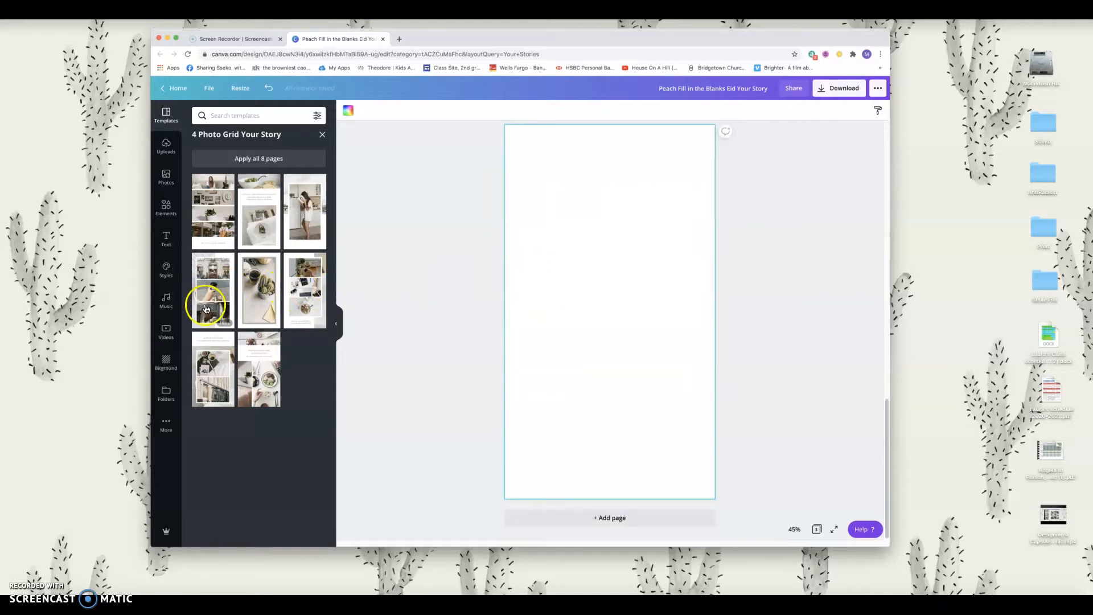
{"action": "left_click_drag", "start_coordinate": [206, 307], "coordinate": [574, 266]}
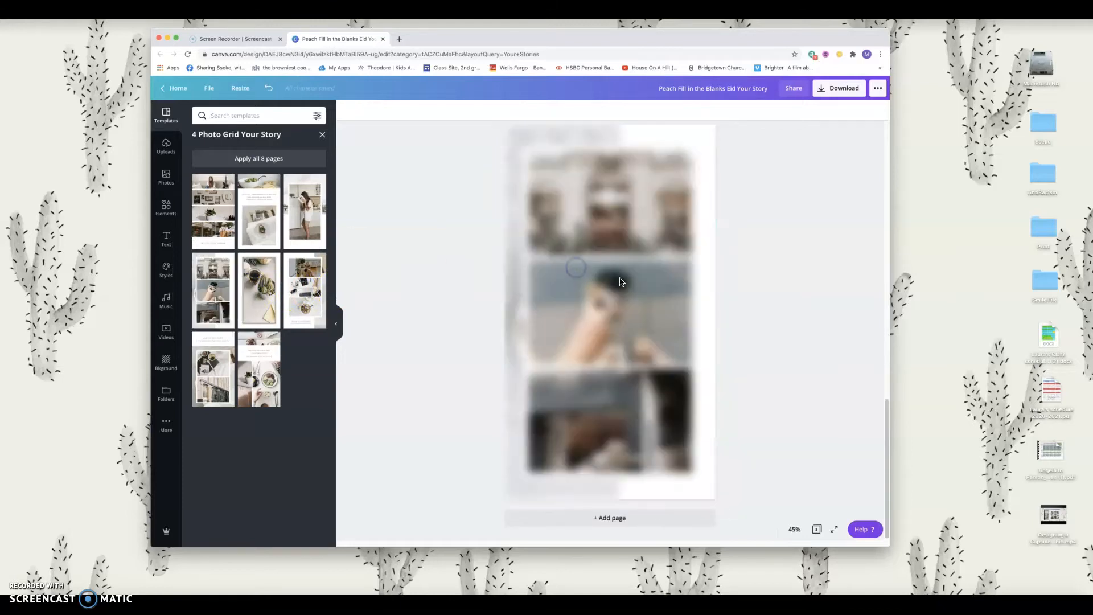
{"action": "scroll", "coordinate": [787, 295], "scroll_direction": "up", "scroll_amount": 10}
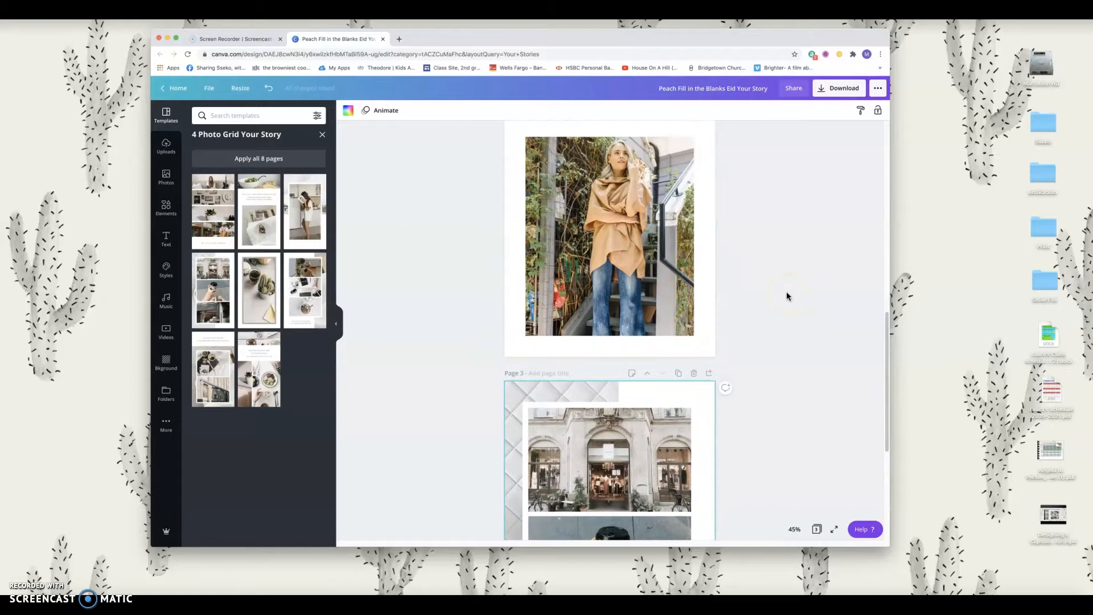
{"action": "scroll", "coordinate": [787, 296], "scroll_direction": "down", "scroll_amount": 10}
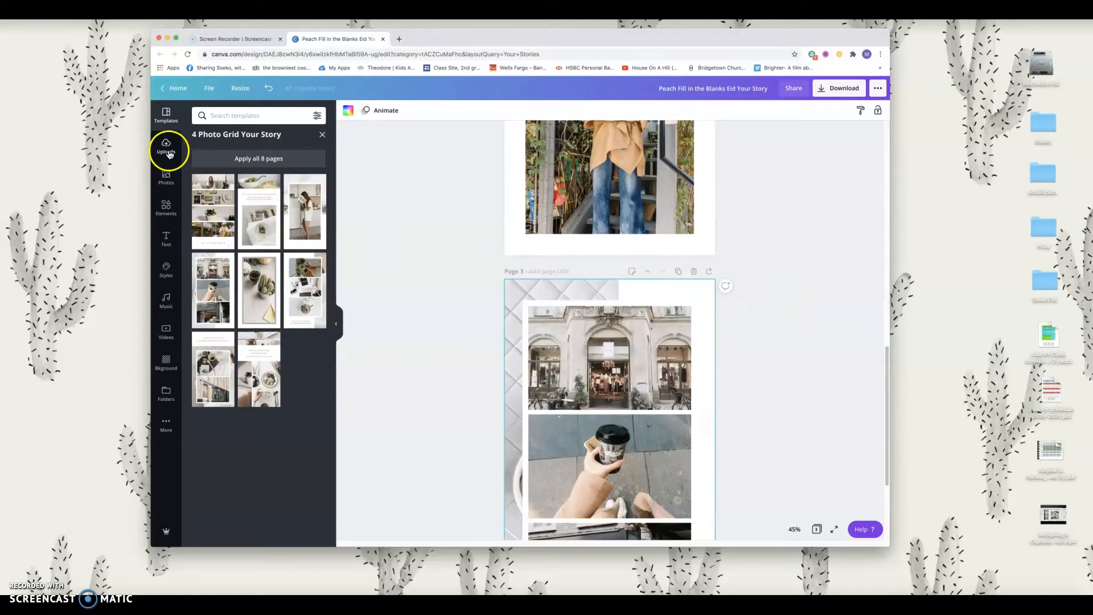
Step: Replace page 3's background image with the uploaded beige photo featuring a red item, beside the round bag photo
{"action": "left_click", "coordinate": [167, 149]}
{"action": "left_click", "coordinate": [568, 306]}
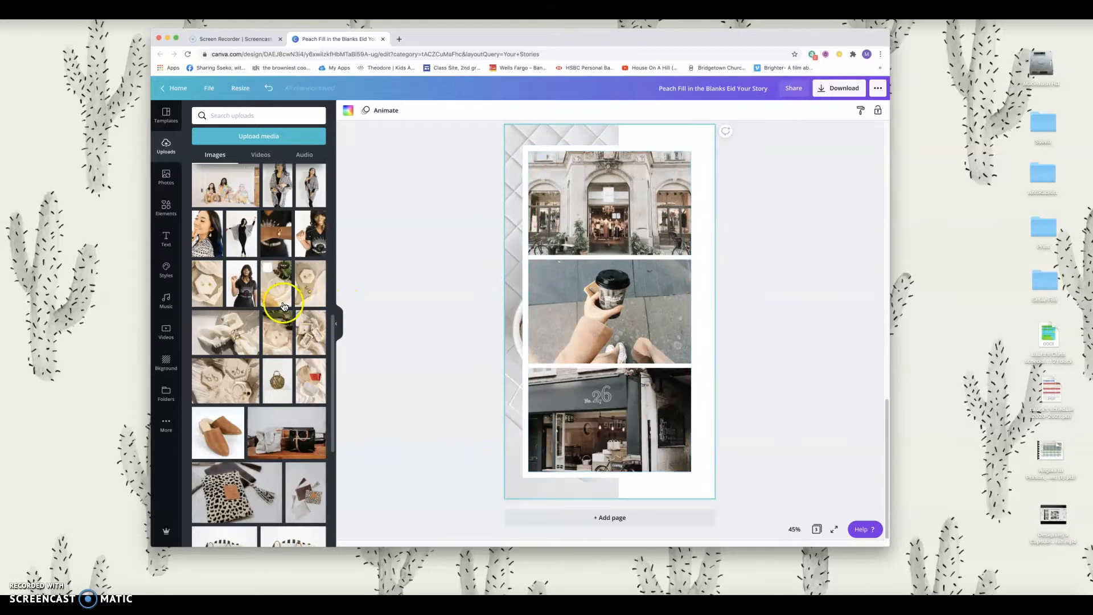
{"action": "scroll", "coordinate": [541, 297], "scroll_direction": "up", "scroll_amount": 3}
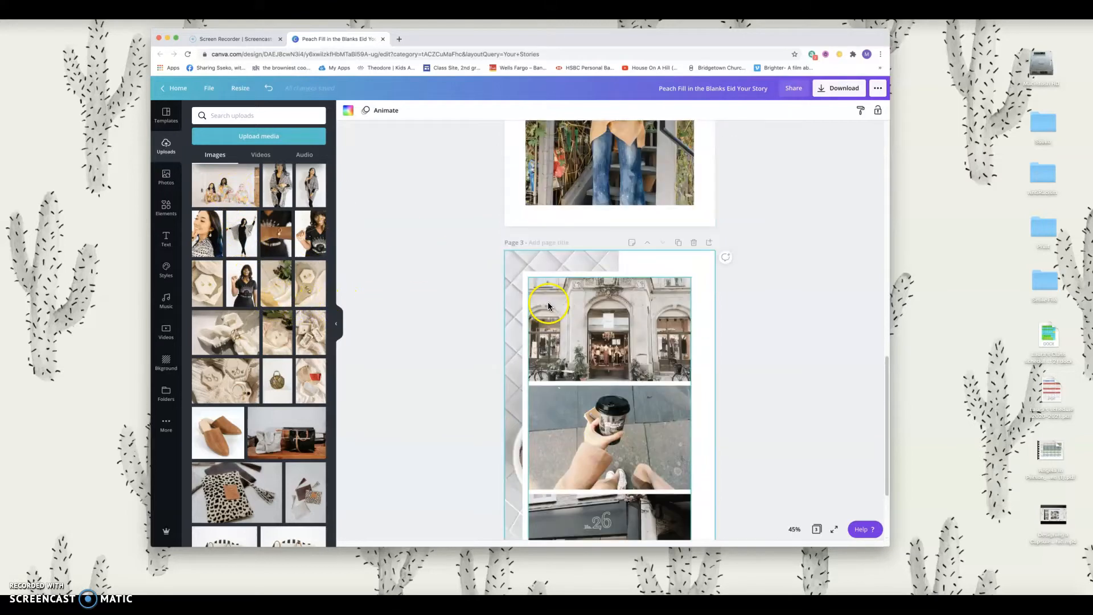
{"action": "scroll", "coordinate": [546, 305], "scroll_direction": "down", "scroll_amount": 2}
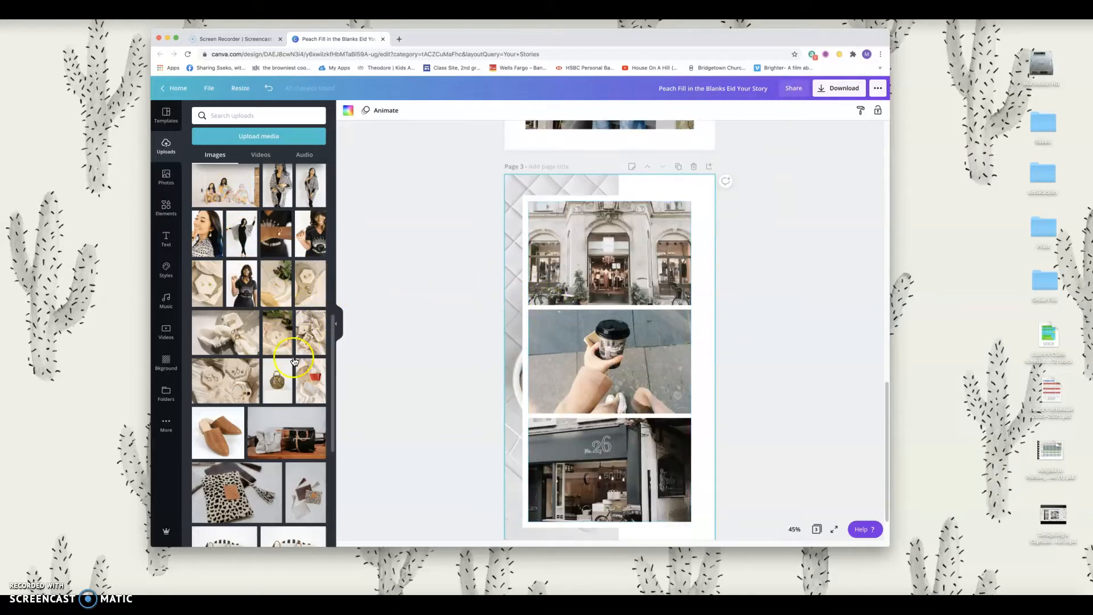
{"action": "left_click_drag", "start_coordinate": [276, 382], "coordinate": [511, 245]}
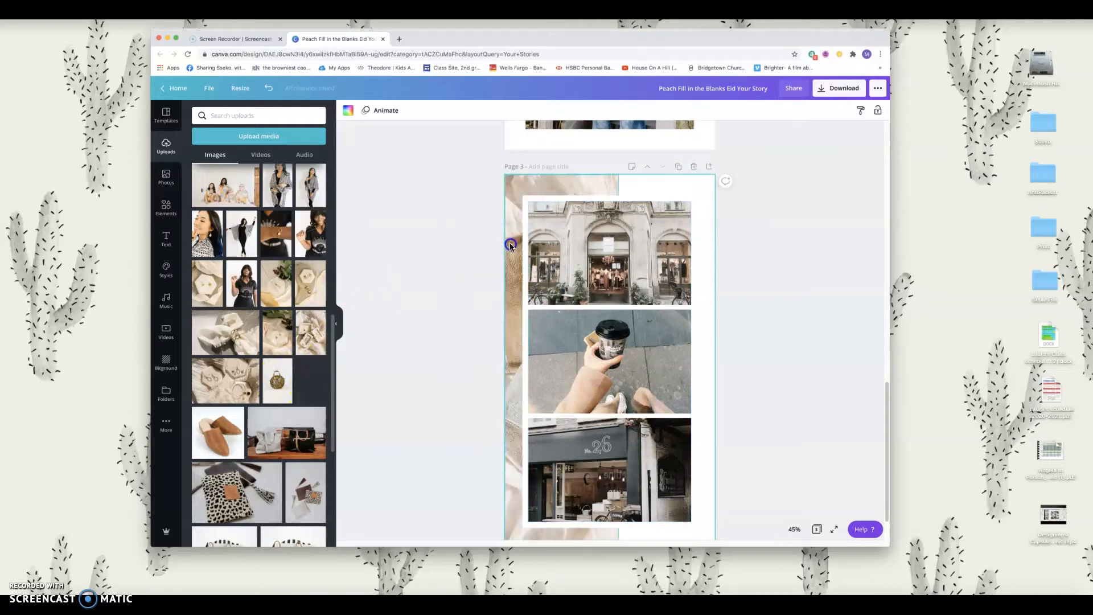
{"action": "scroll", "coordinate": [772, 413], "scroll_direction": "down", "scroll_amount": 1}
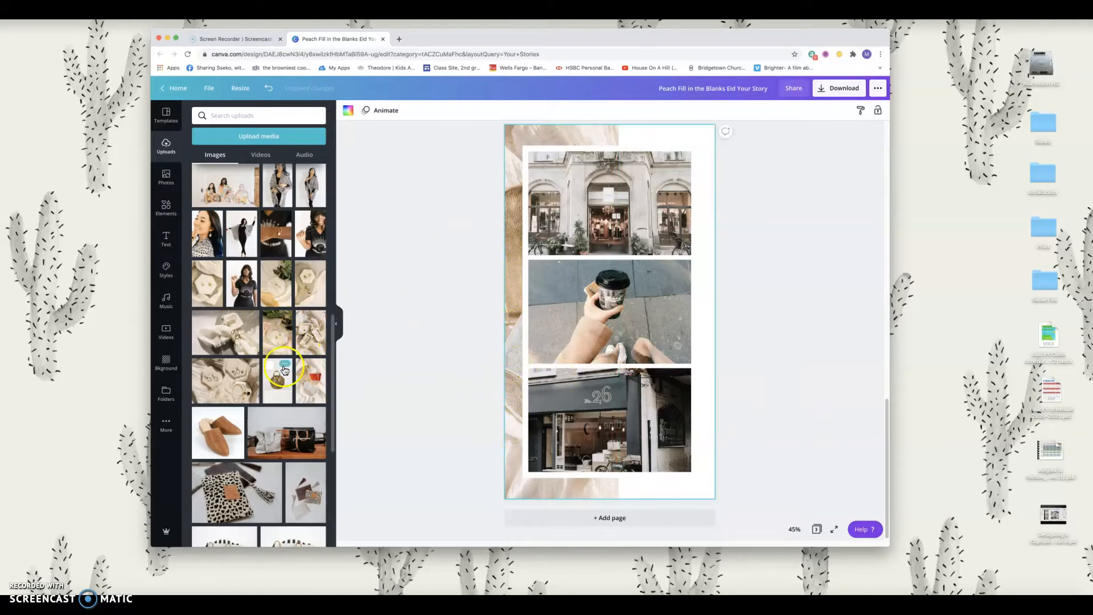
Step: Fill page 3's middle frame with the uploaded photo of three seated women and its bottom frame with the colourful "together" coffee bags
{"action": "left_click_drag", "start_coordinate": [225, 185], "coordinate": [579, 290]}
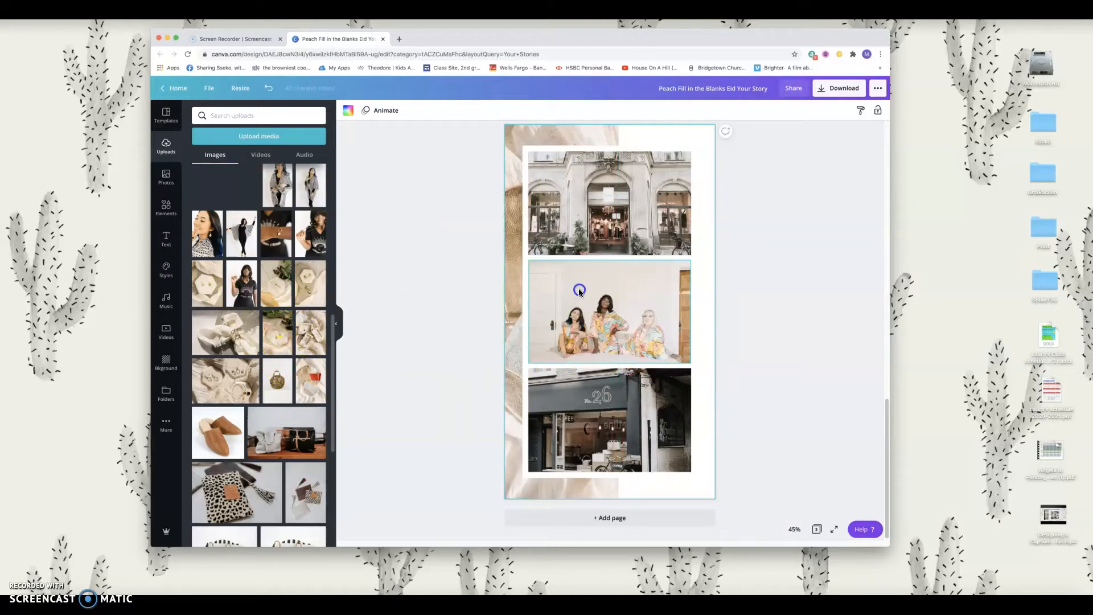
{"action": "scroll", "coordinate": [304, 436], "scroll_direction": "down", "scroll_amount": 1}
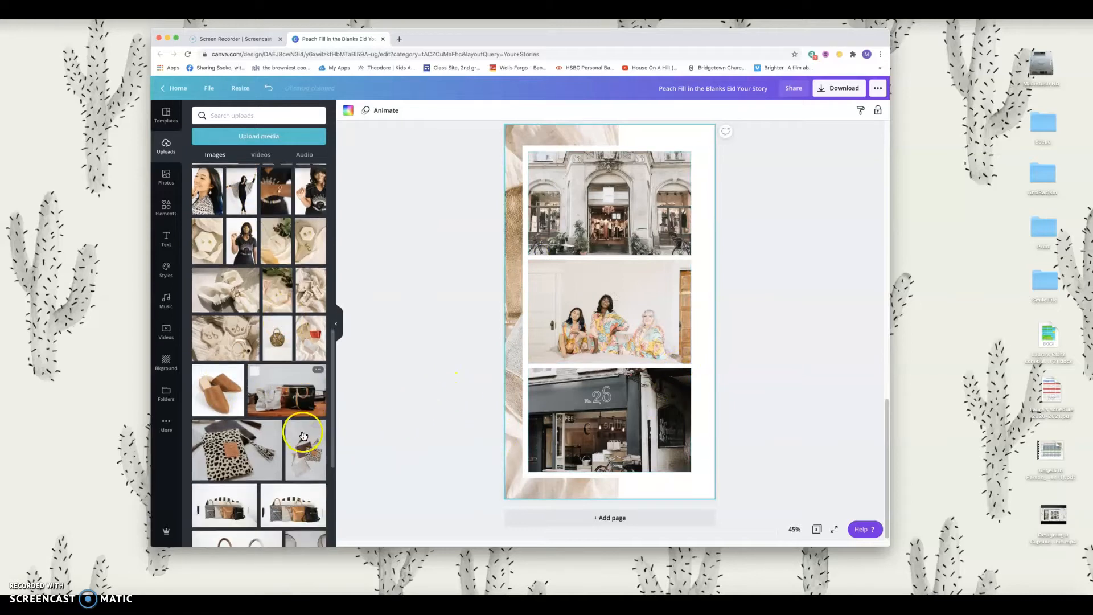
{"action": "scroll", "coordinate": [304, 436], "scroll_direction": "down", "scroll_amount": 10}
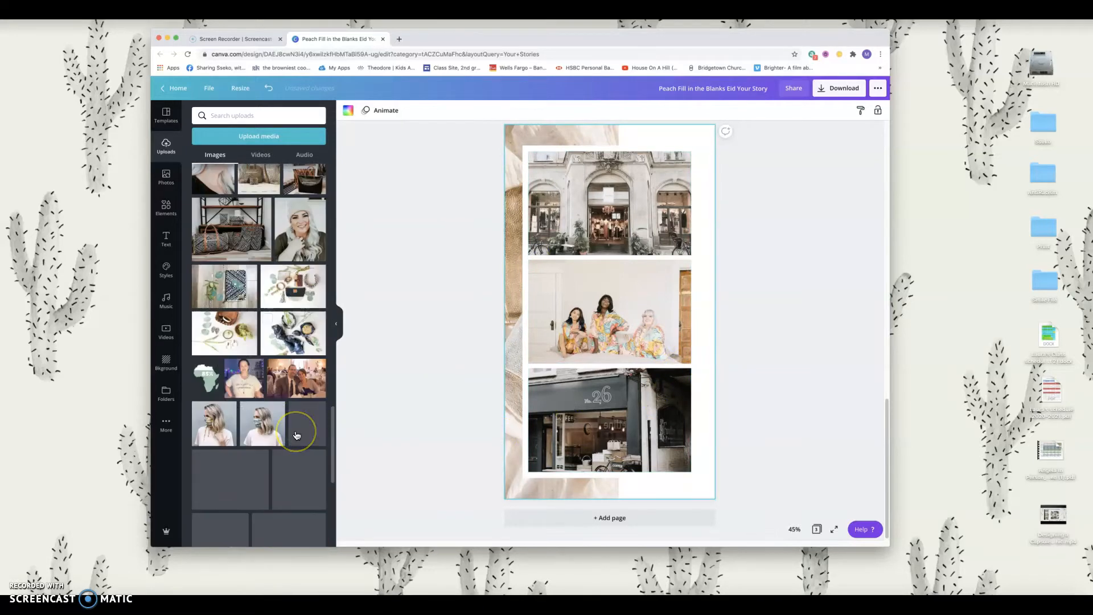
{"action": "scroll", "coordinate": [296, 434], "scroll_direction": "down", "scroll_amount": 10}
{"action": "scroll", "coordinate": [296, 435], "scroll_direction": "down", "scroll_amount": 10}
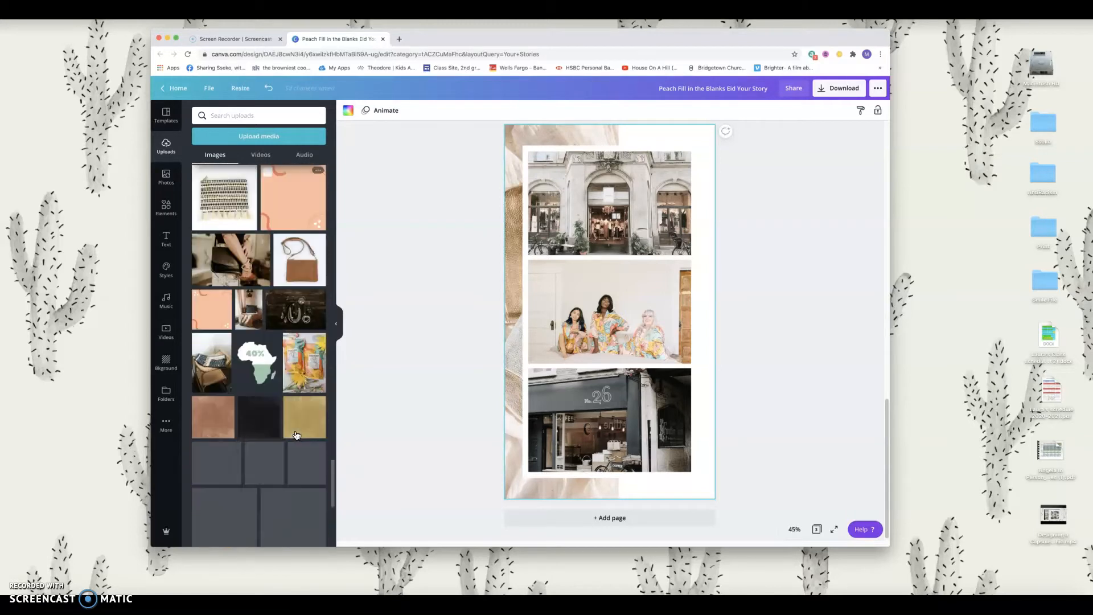
{"action": "left_click_drag", "start_coordinate": [305, 367], "coordinate": [584, 443]}
{"action": "double_click", "coordinate": [582, 410]}
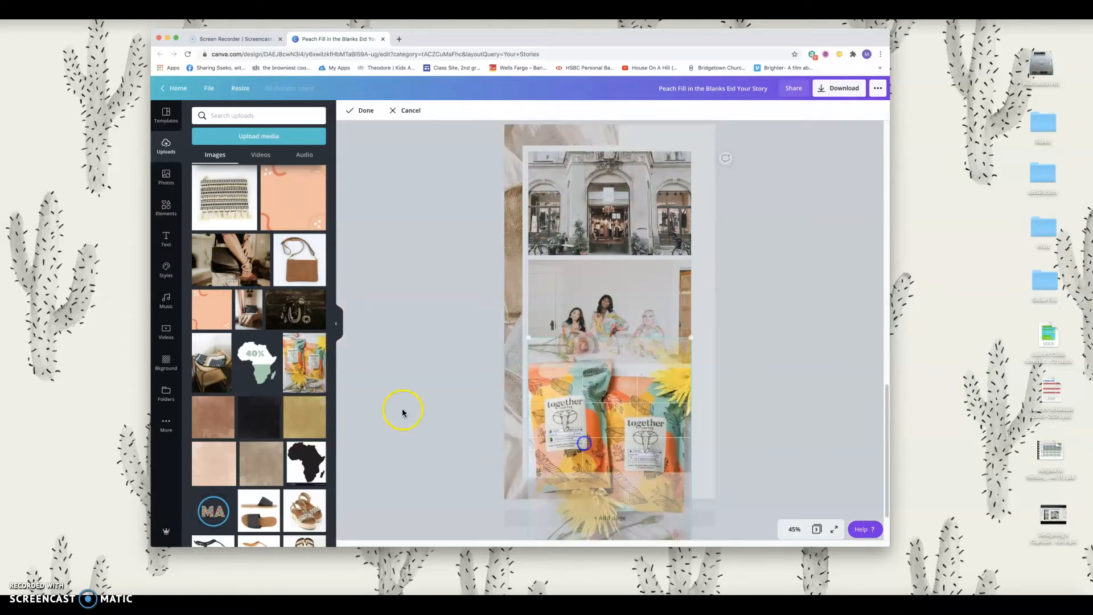
{"action": "left_click", "coordinate": [402, 408]}
Step: Browse the uploaded images from the older ones back to the most recent ones
{"action": "scroll", "coordinate": [274, 429], "scroll_direction": "down", "scroll_amount": 1}
{"action": "scroll", "coordinate": [274, 428], "scroll_direction": "down", "scroll_amount": 5}
{"action": "scroll", "coordinate": [274, 429], "scroll_direction": "down", "scroll_amount": 10}
{"action": "scroll", "coordinate": [273, 429], "scroll_direction": "down", "scroll_amount": 2}
{"action": "scroll", "coordinate": [272, 428], "scroll_direction": "up", "scroll_amount": 10}
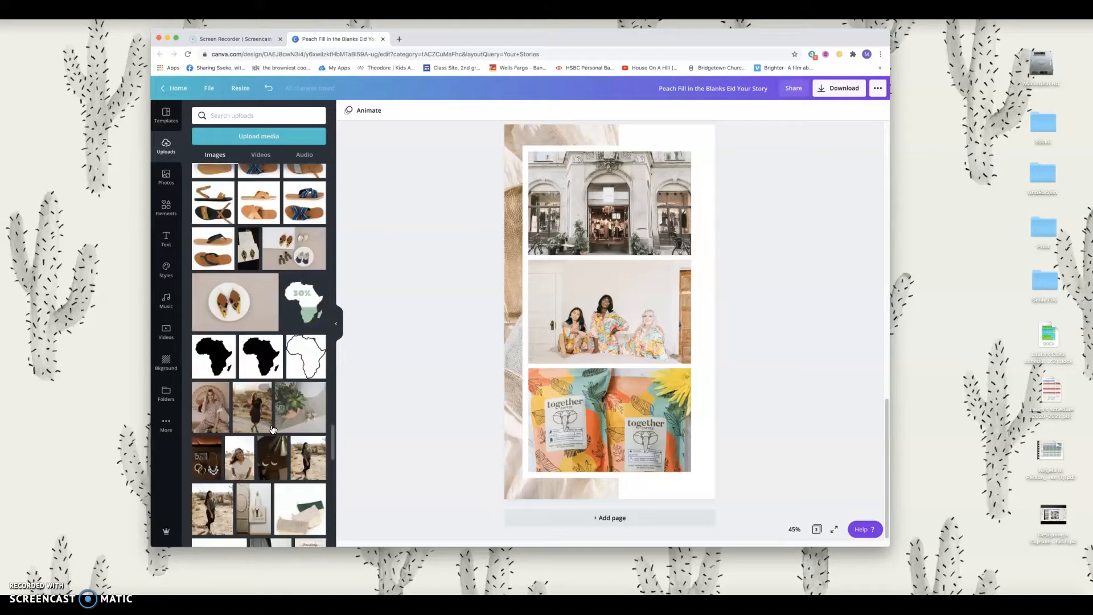
{"action": "scroll", "coordinate": [272, 428], "scroll_direction": "up", "scroll_amount": 5}
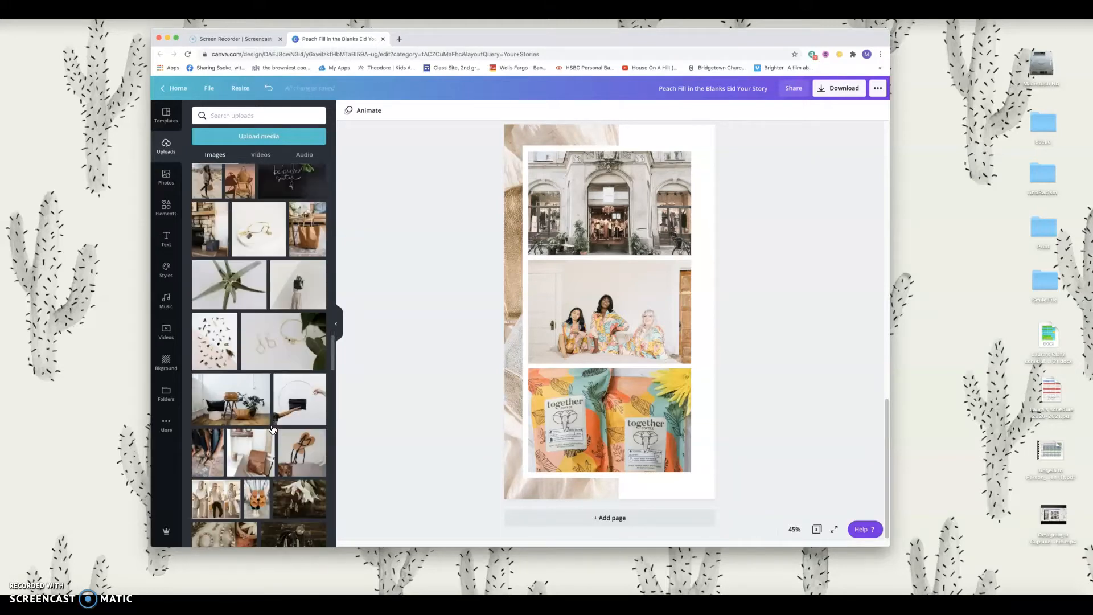
{"action": "scroll", "coordinate": [272, 428], "scroll_direction": "up", "scroll_amount": 5}
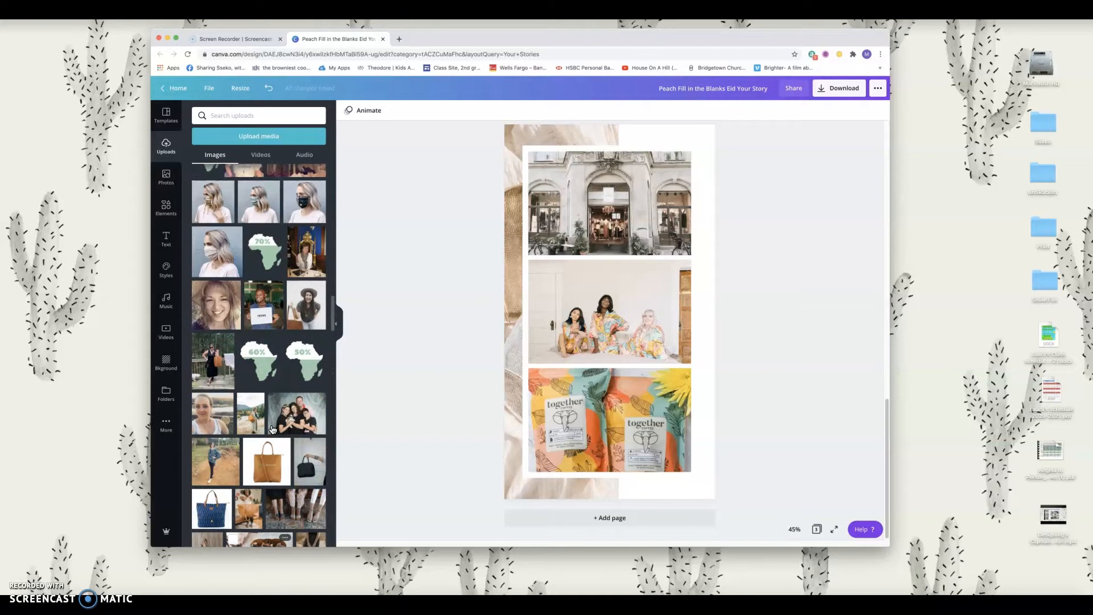
{"action": "scroll", "coordinate": [272, 428], "scroll_direction": "up", "scroll_amount": 10}
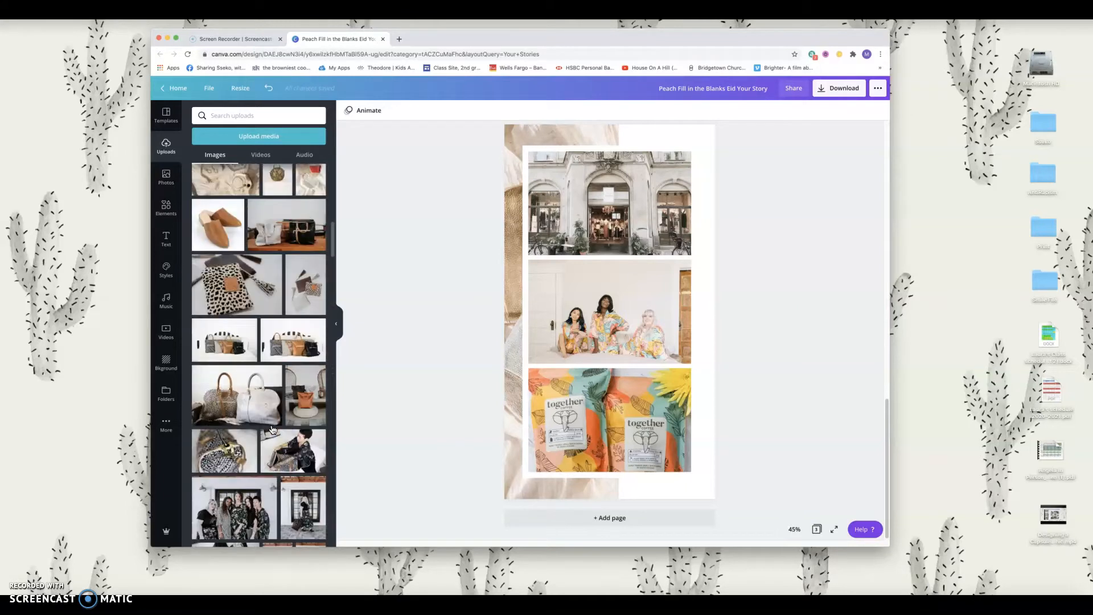
{"action": "scroll", "coordinate": [272, 428], "scroll_direction": "up", "scroll_amount": 2}
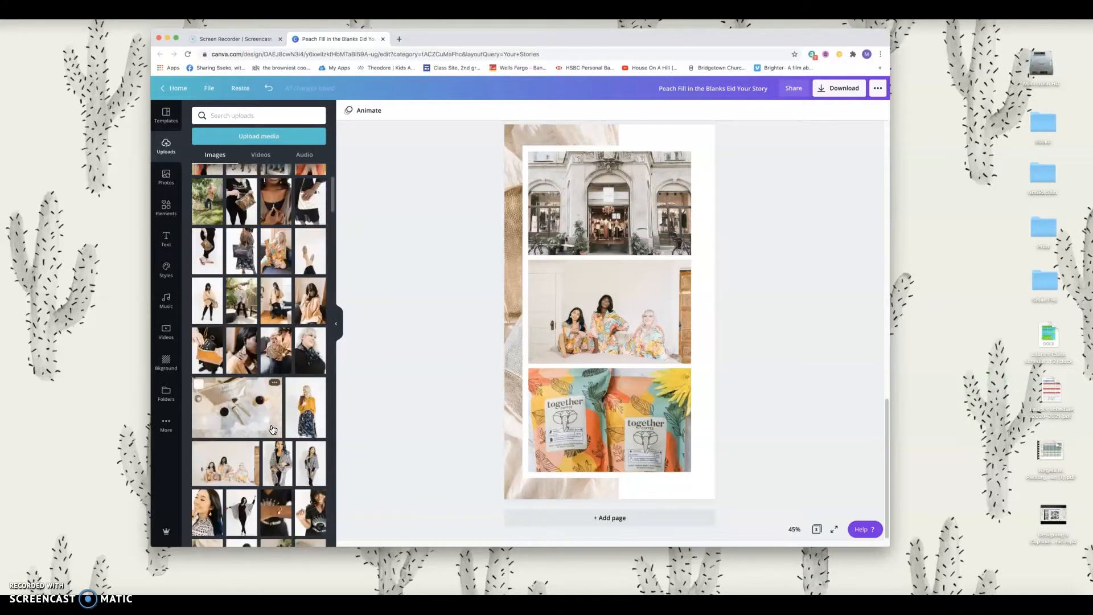
{"action": "scroll", "coordinate": [272, 429], "scroll_direction": "up", "scroll_amount": 1}
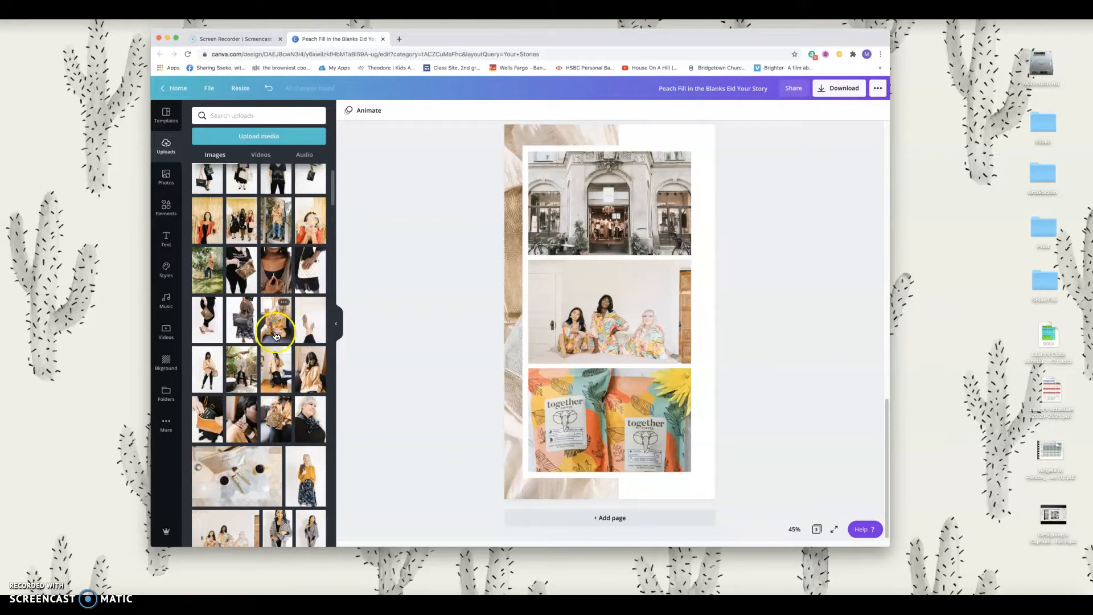
{"action": "scroll", "coordinate": [274, 366], "scroll_direction": "up", "scroll_amount": 1}
{"action": "left_click", "coordinate": [274, 365]}
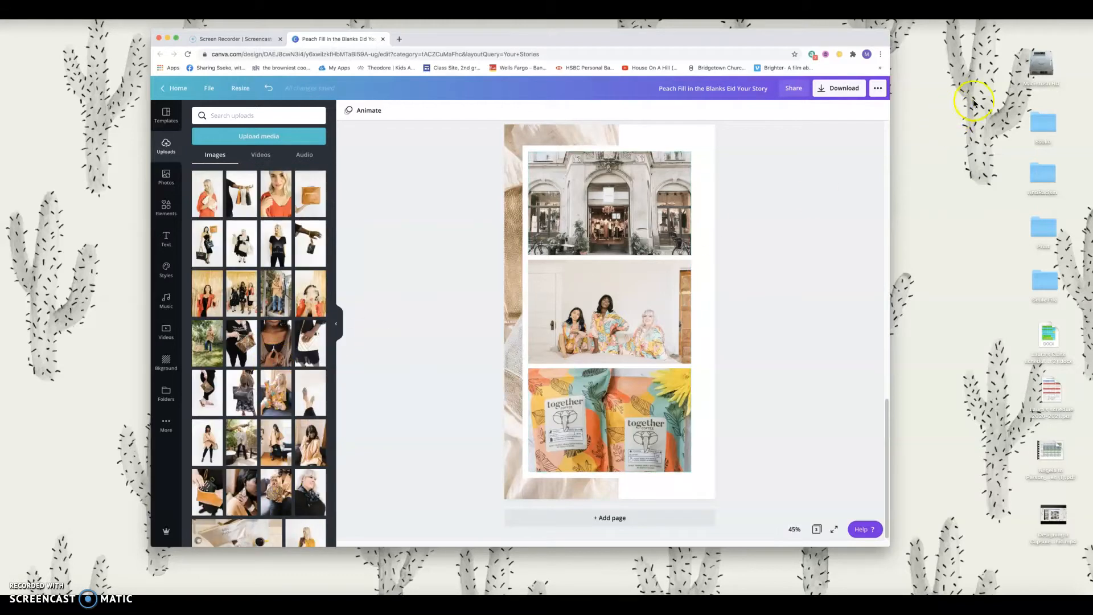
Step: Upload the "coffee talk" image from the Under 39 folder inside the desktop's Sseko folder, and close the file window
{"action": "left_click", "coordinate": [1045, 131]}
{"action": "scroll", "coordinate": [902, 475], "scroll_direction": "down", "scroll_amount": 5}
{"action": "left_click", "coordinate": [882, 525]}
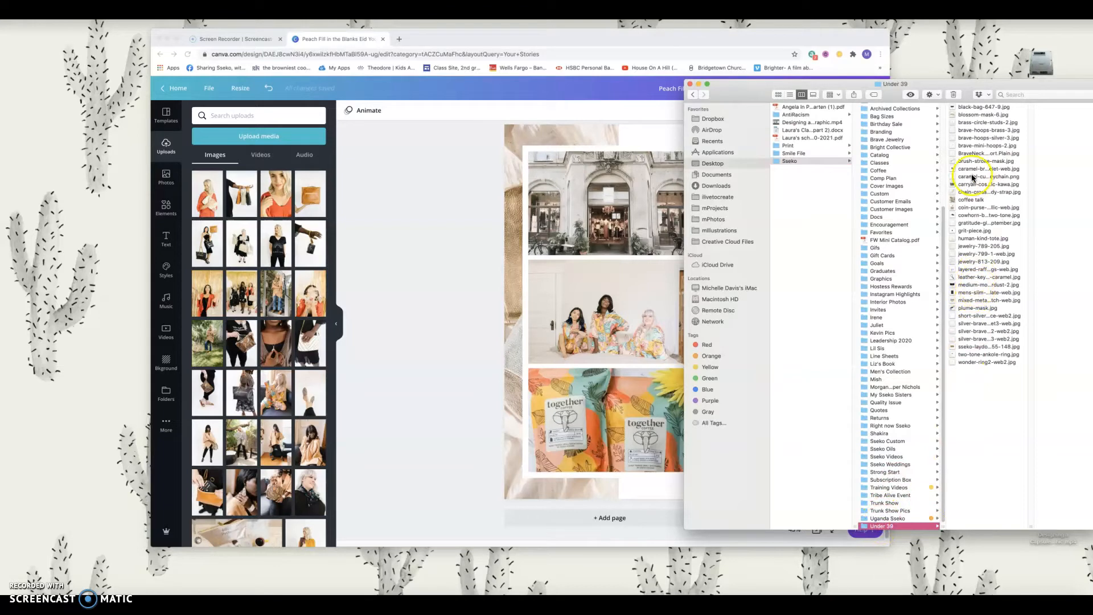
{"action": "left_click", "coordinate": [965, 184]}
{"action": "left_click", "coordinate": [933, 199]}
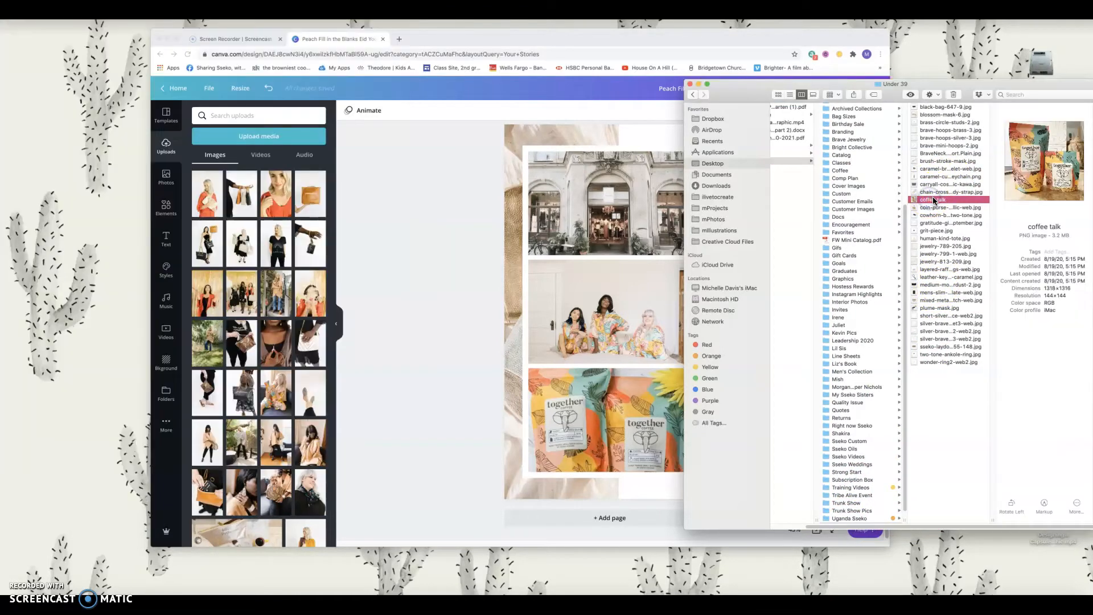
{"action": "left_click_drag", "start_coordinate": [933, 199], "coordinate": [311, 305]}
{"action": "left_click", "coordinate": [914, 95]}
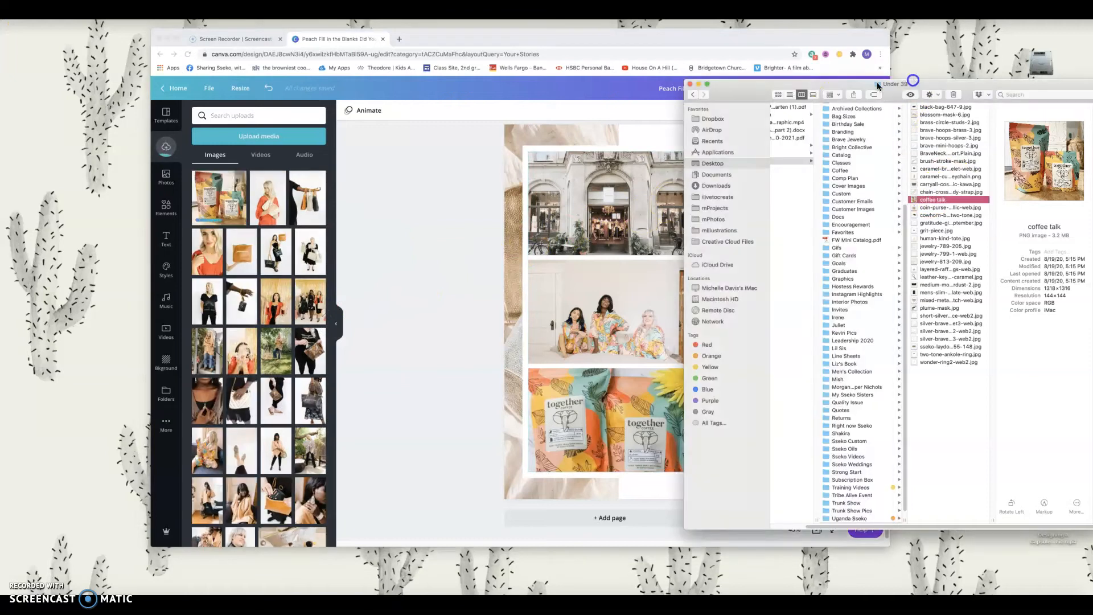
{"action": "left_click", "coordinate": [689, 84]}
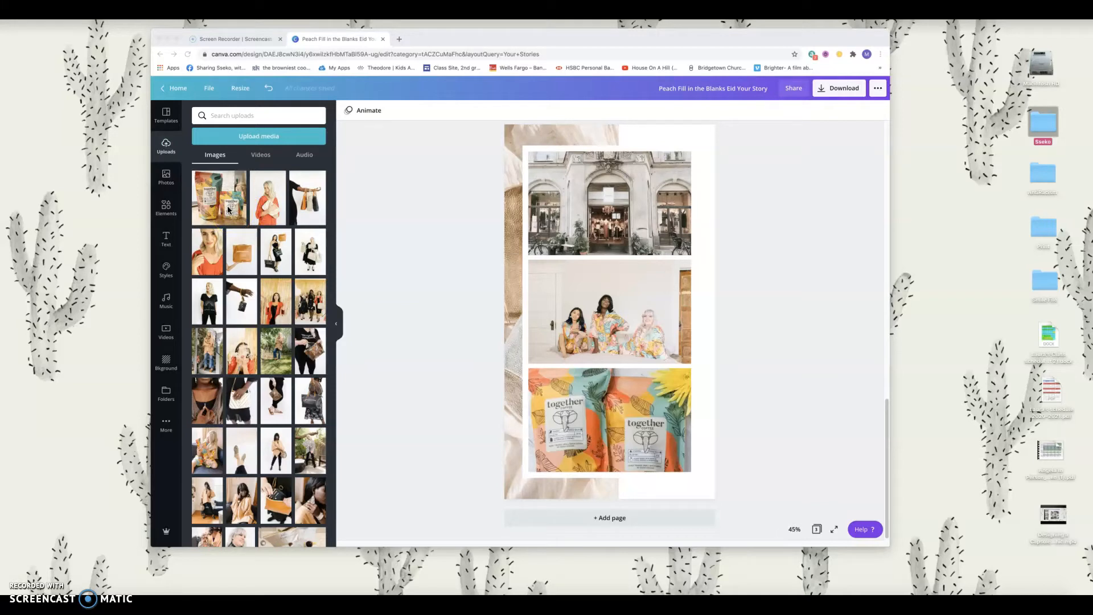
{"action": "left_click", "coordinate": [227, 202]}
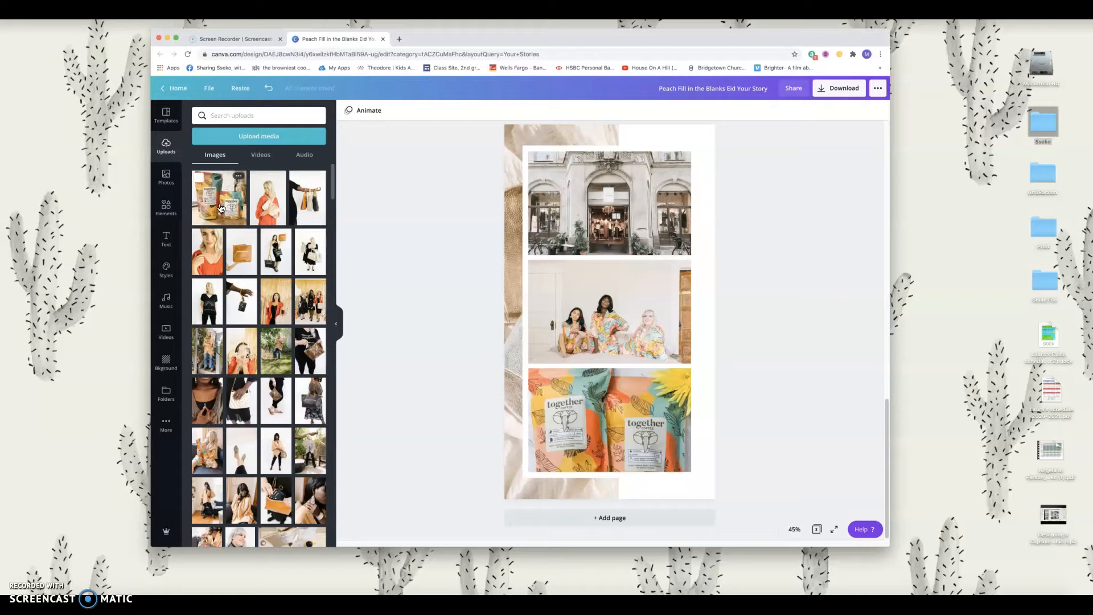
Step: Fill page 3's top frame with the uploaded photo of the two "together" coffee bags, keeping its default crop
{"action": "left_click_drag", "start_coordinate": [221, 208], "coordinate": [630, 223]}
{"action": "double_click", "coordinate": [629, 212]}
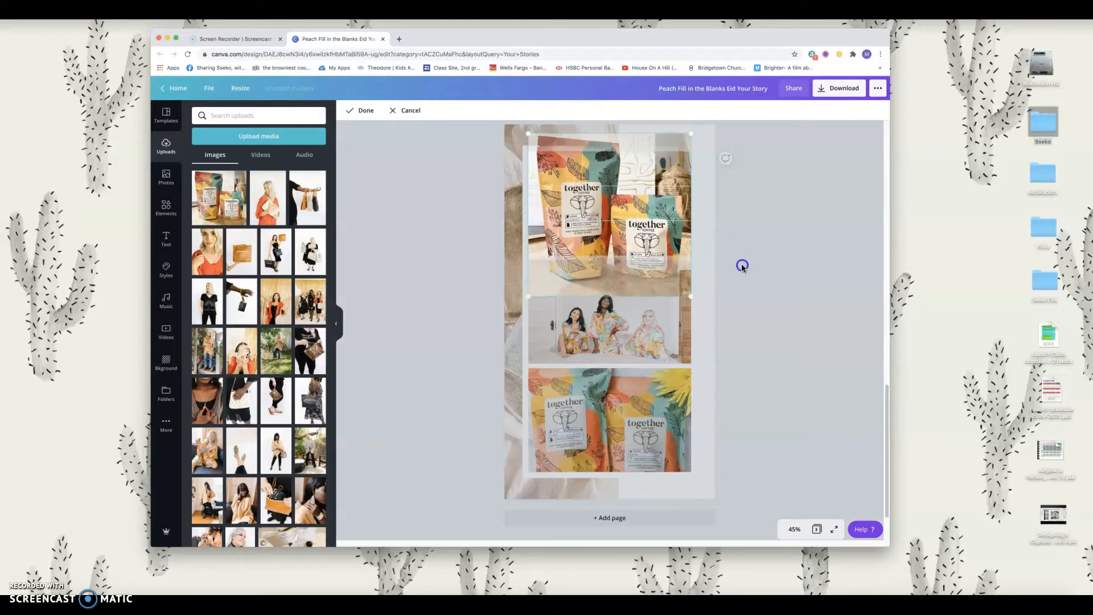
{"action": "left_click", "coordinate": [741, 264]}
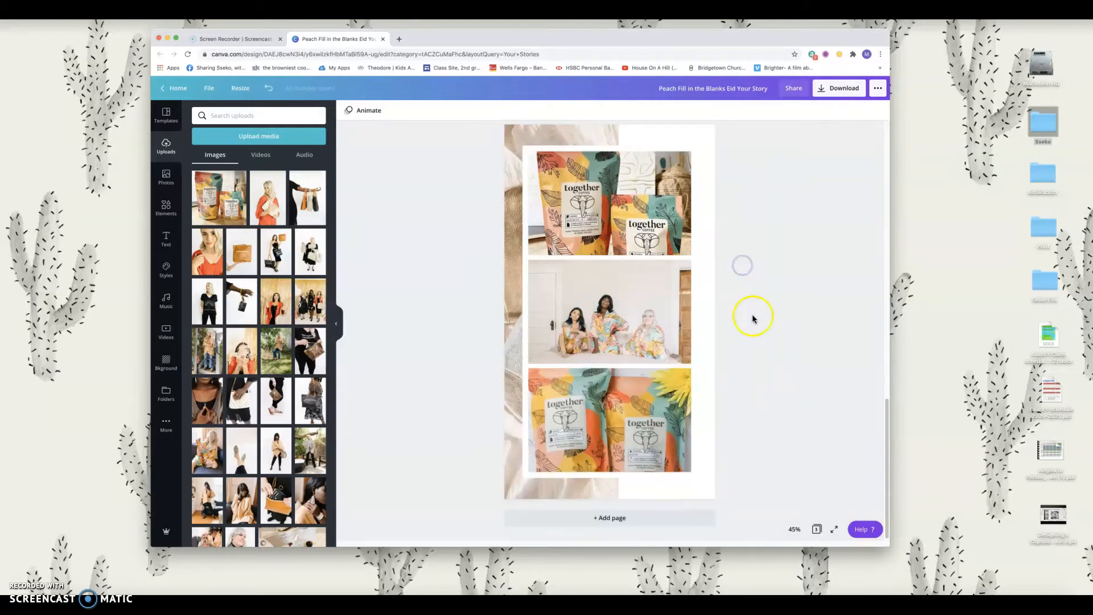
Step: Look through the subfolders of the desktop's Sseko folder and open 2020 FW Product Photos at the end of its file list
{"action": "double_click", "coordinate": [1029, 126]}
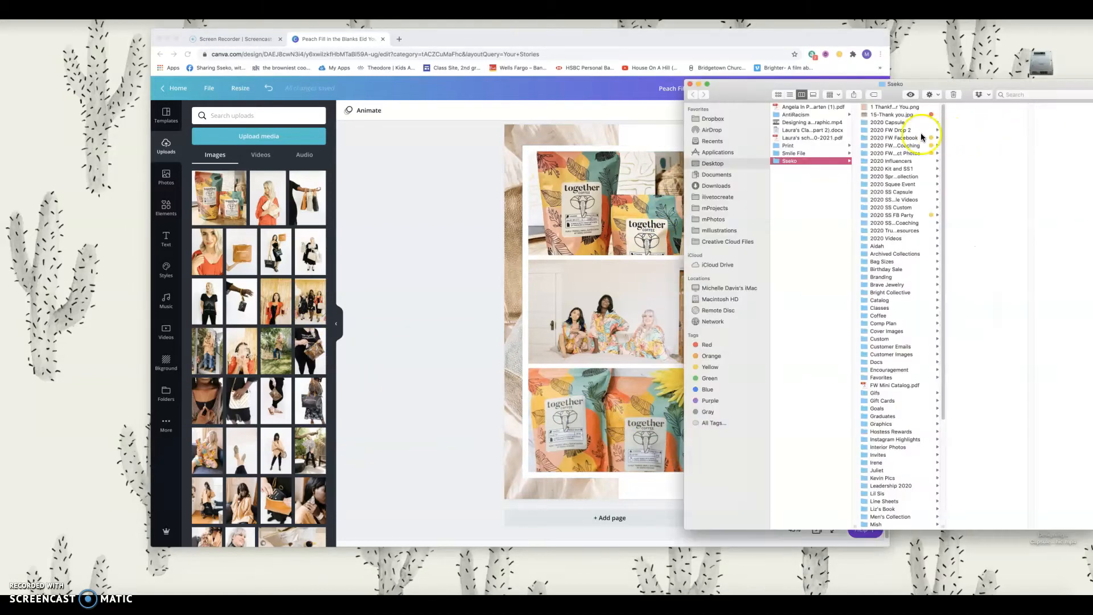
{"action": "left_click", "coordinate": [909, 116]}
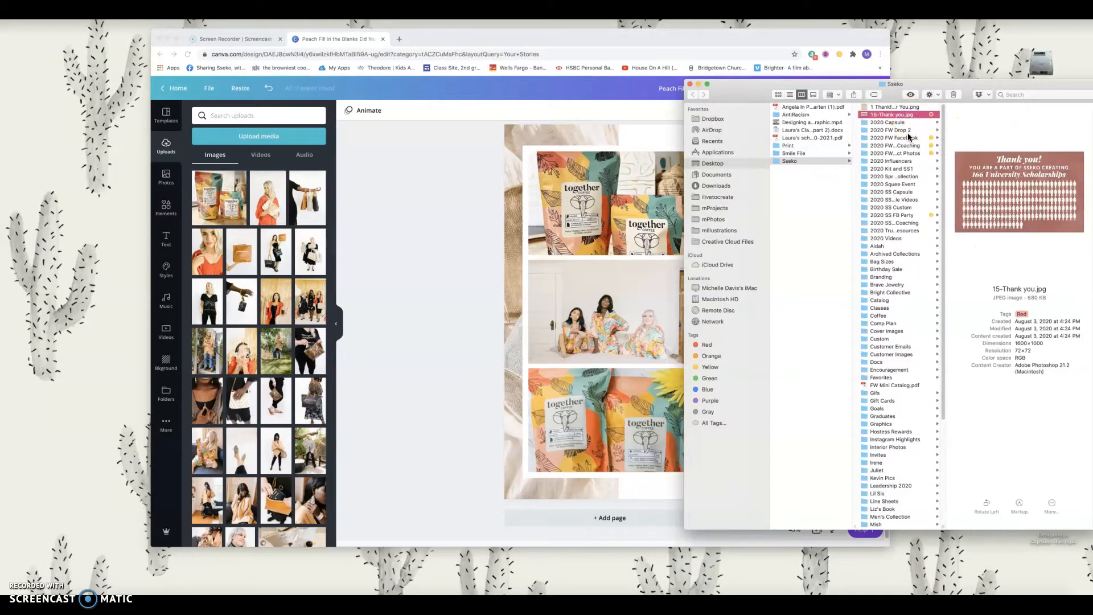
{"action": "left_click", "coordinate": [908, 138]}
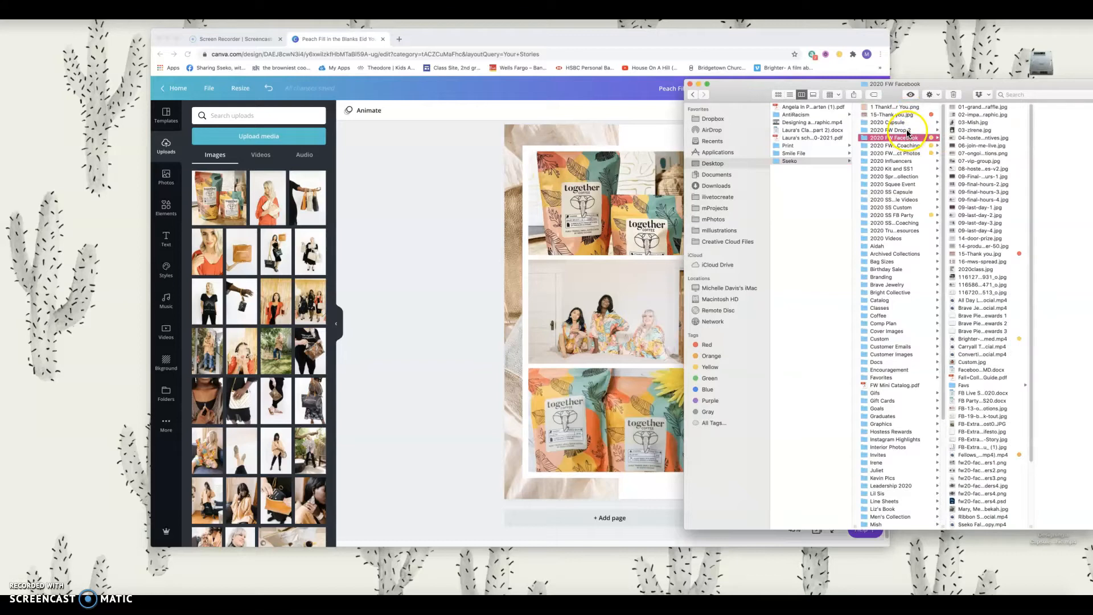
{"action": "left_click", "coordinate": [907, 131]}
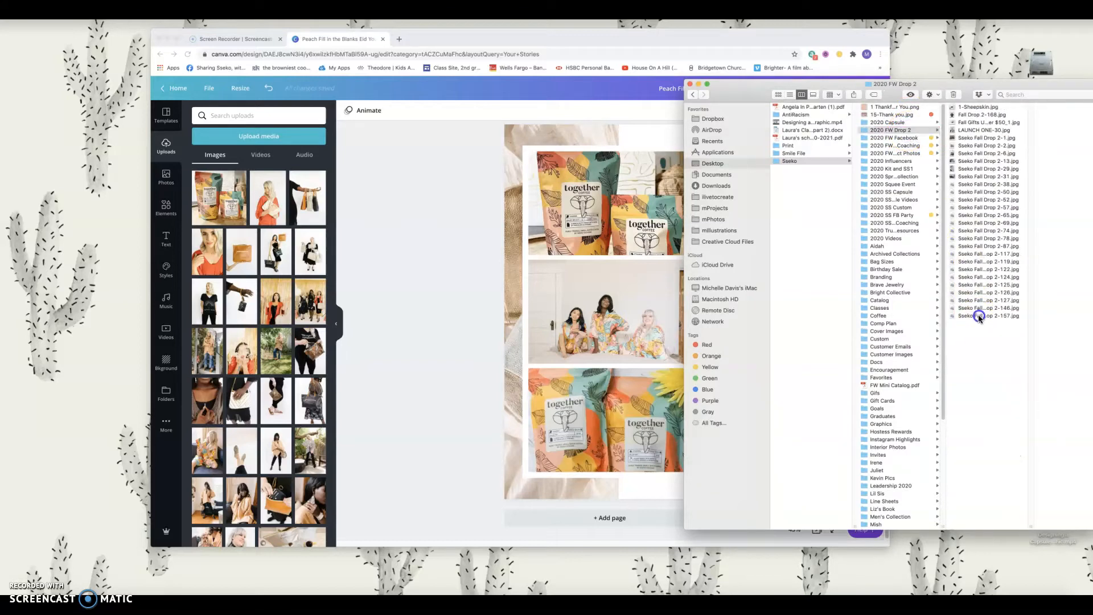
{"action": "left_click", "coordinate": [977, 315]}
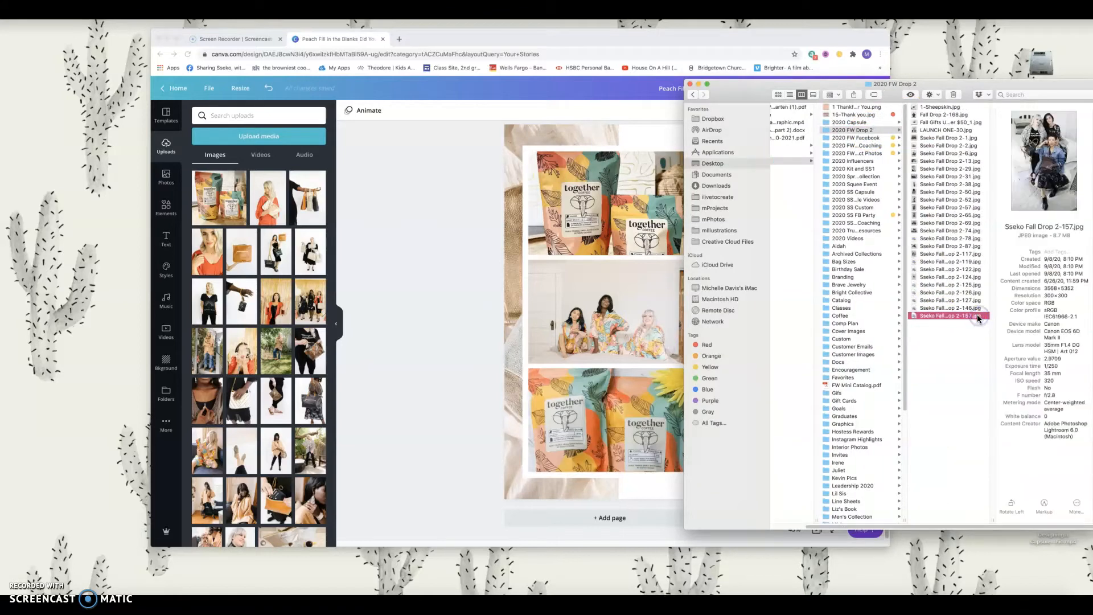
{"action": "left_click", "coordinate": [869, 153]}
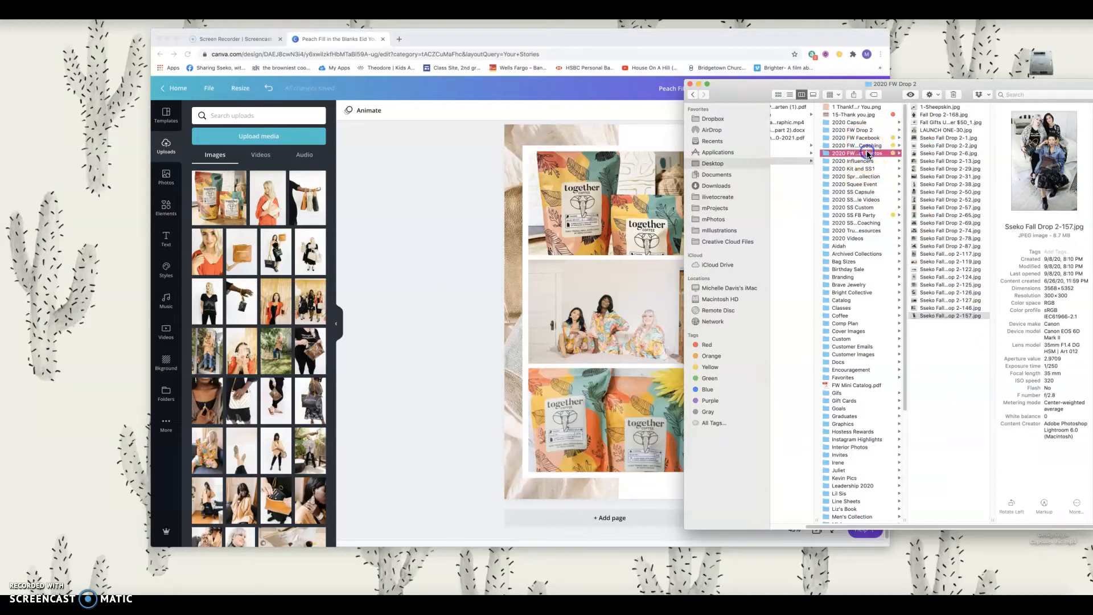
{"action": "scroll", "coordinate": [943, 442], "scroll_direction": "down", "scroll_amount": 1}
{"action": "scroll", "coordinate": [944, 455], "scroll_direction": "down", "scroll_amount": 10}
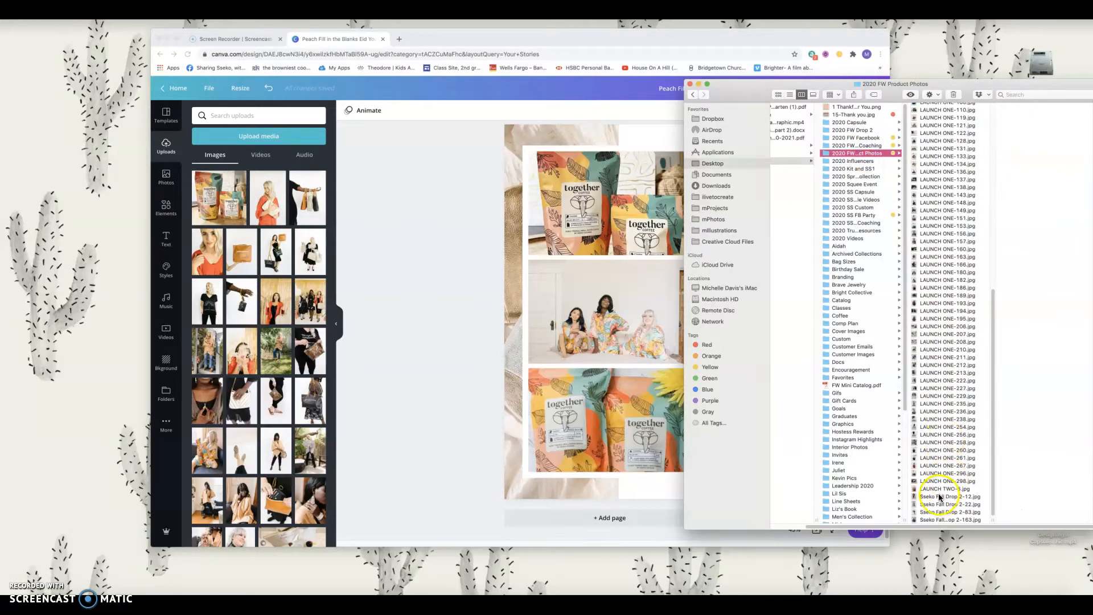
Step: Preview the product photos one by one from Sseko Fall Drop 2-12.jpg back to LAUNCH ONE-208.jpg, looking for coffee images
{"action": "left_click", "coordinate": [939, 496]}
{"action": "key", "text": "Up"}
{"action": "key", "text": "Up"}
{"action": "key", "text": "Up"}
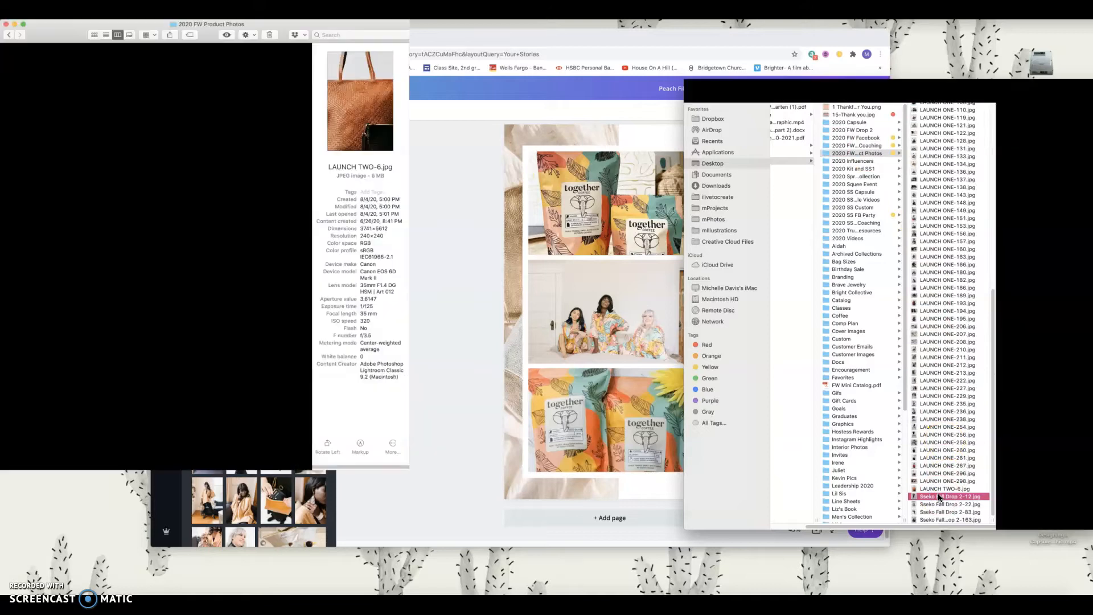
{"action": "key", "text": "Up"}
{"action": "key", "text": "Up"}
{"action": "key", "text": "Up"}
{"action": "key", "text": "Up"}
{"action": "key", "text": "Up"}
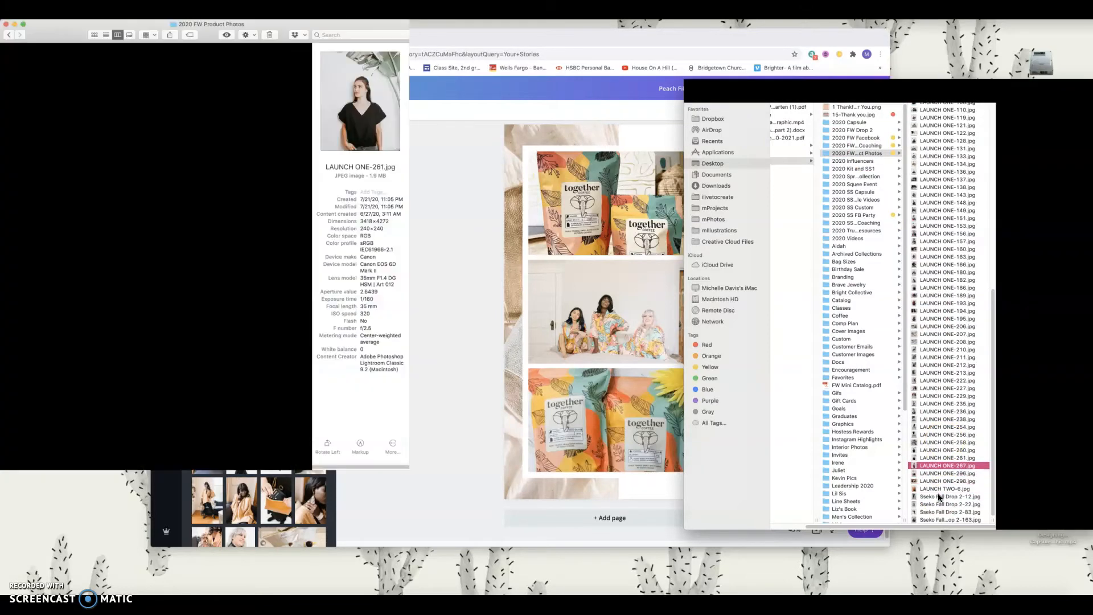
{"action": "key", "text": "Up"}
{"action": "key", "text": "Up"}
{"action": "key", "text": "Up"}
{"action": "key", "text": "Up"}
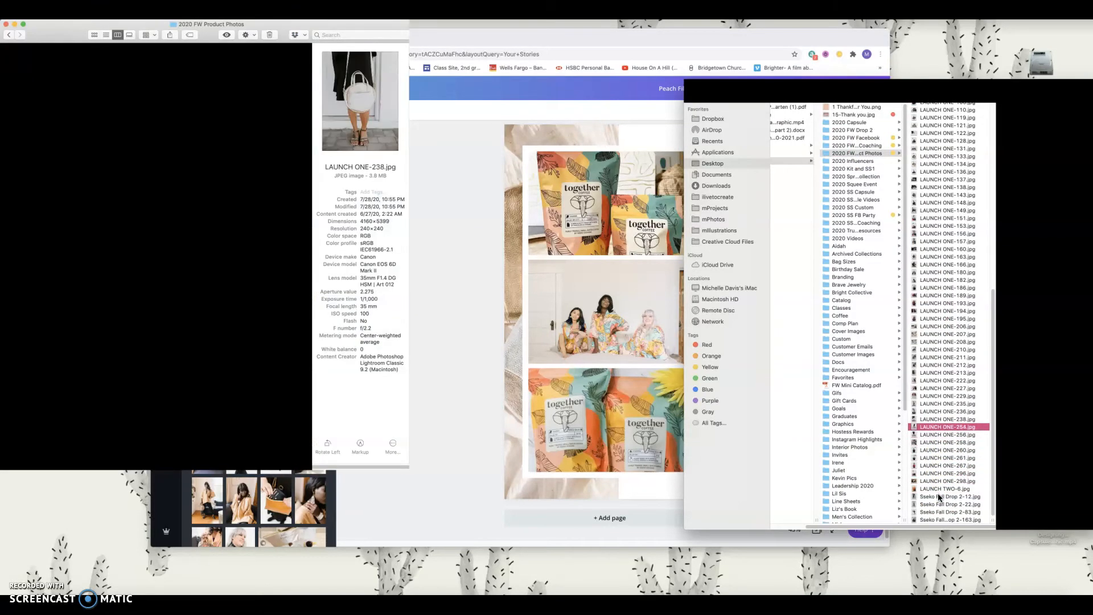
{"action": "key", "text": "Up"}
{"action": "key", "text": "Up"}
{"action": "key", "text": "Up"}
{"action": "key", "text": "Up"}
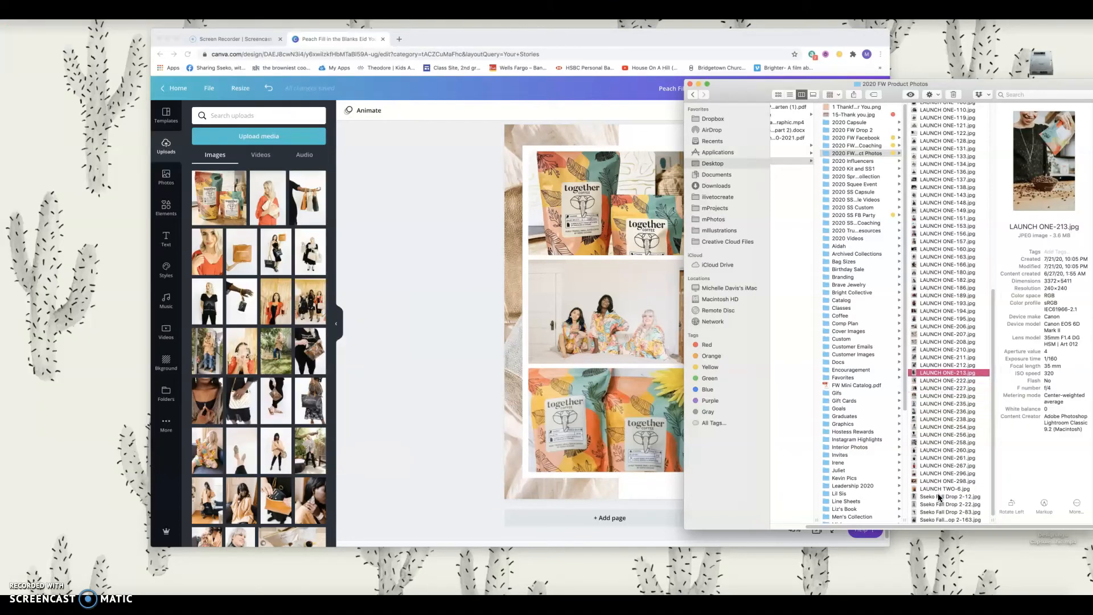
{"action": "key", "text": "Up"}
{"action": "key", "text": "Up"}
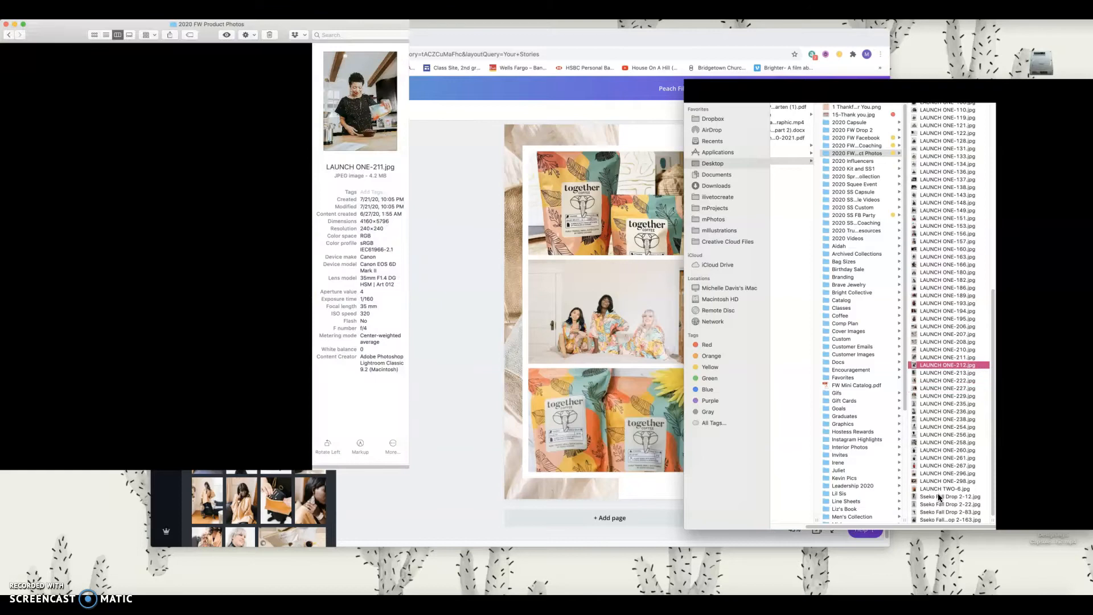
{"action": "key", "text": "Up"}
{"action": "key", "text": "Up"}
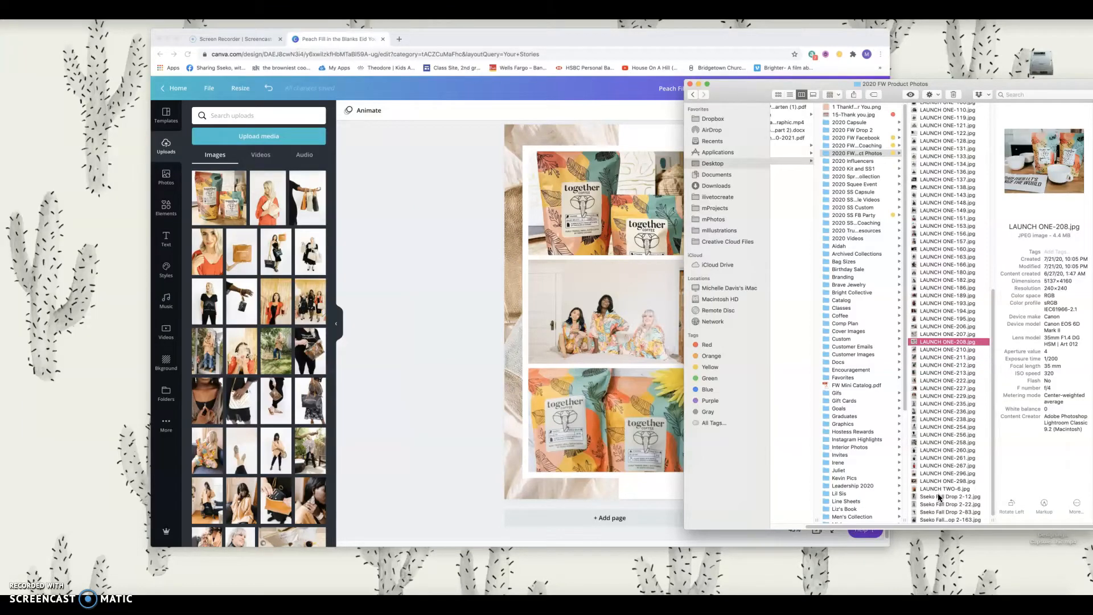
Step: Upload the coffee photos LAUNCH ONE-208.jpg and LAUNCH ONE-206.jpg to the design's image uploads
{"action": "left_click_drag", "start_coordinate": [915, 344], "coordinate": [307, 288]}
{"action": "left_click", "coordinate": [940, 349]}
{"action": "left_click", "coordinate": [937, 335]}
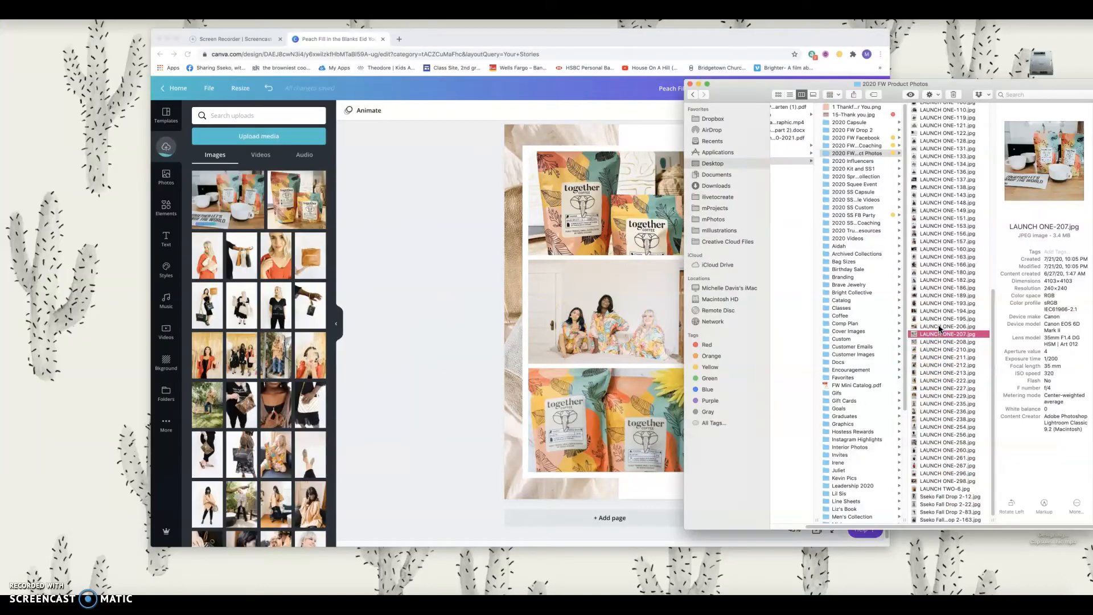
{"action": "left_click", "coordinate": [937, 326]}
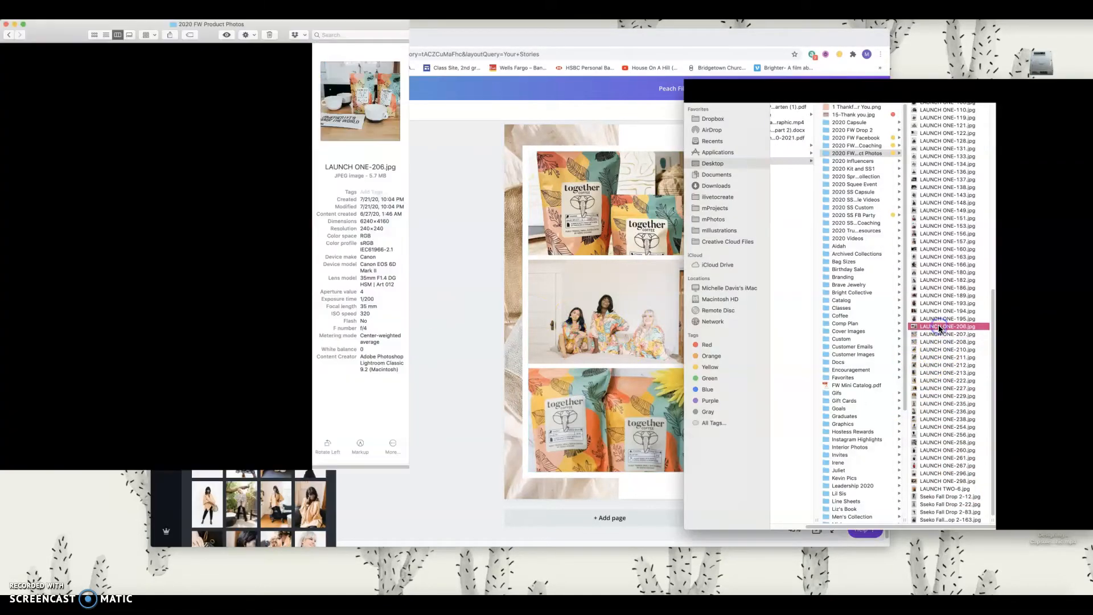
{"action": "left_click_drag", "start_coordinate": [930, 327], "coordinate": [218, 234]}
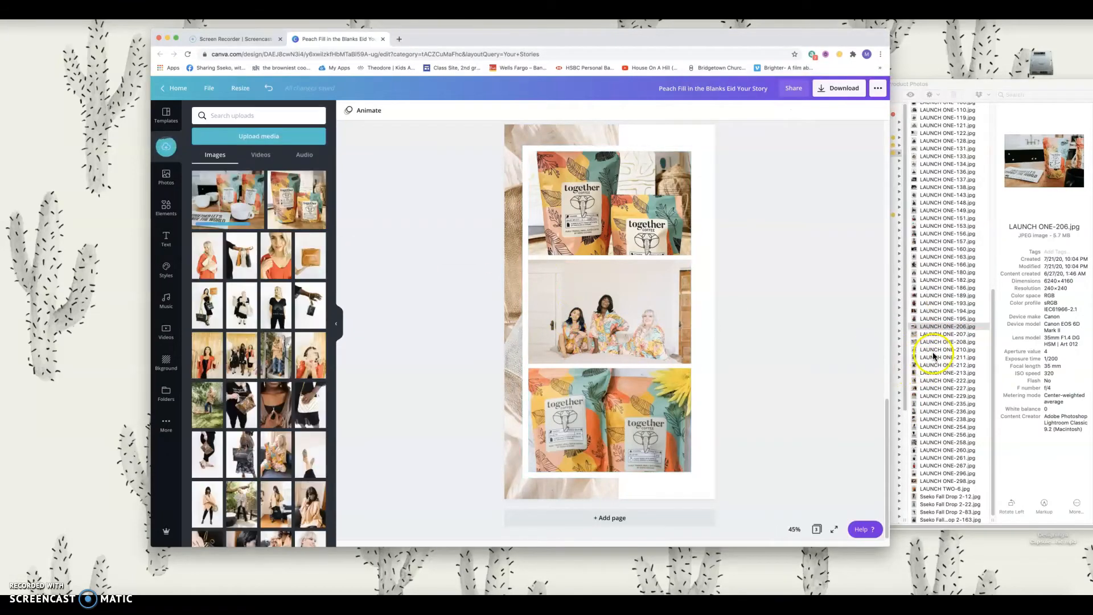
Step: Upload LAUNCH ONE-210.jpg, the photo of the smiling woman at the kitchen counter, to the design's image uploads
{"action": "left_click", "coordinate": [933, 356]}
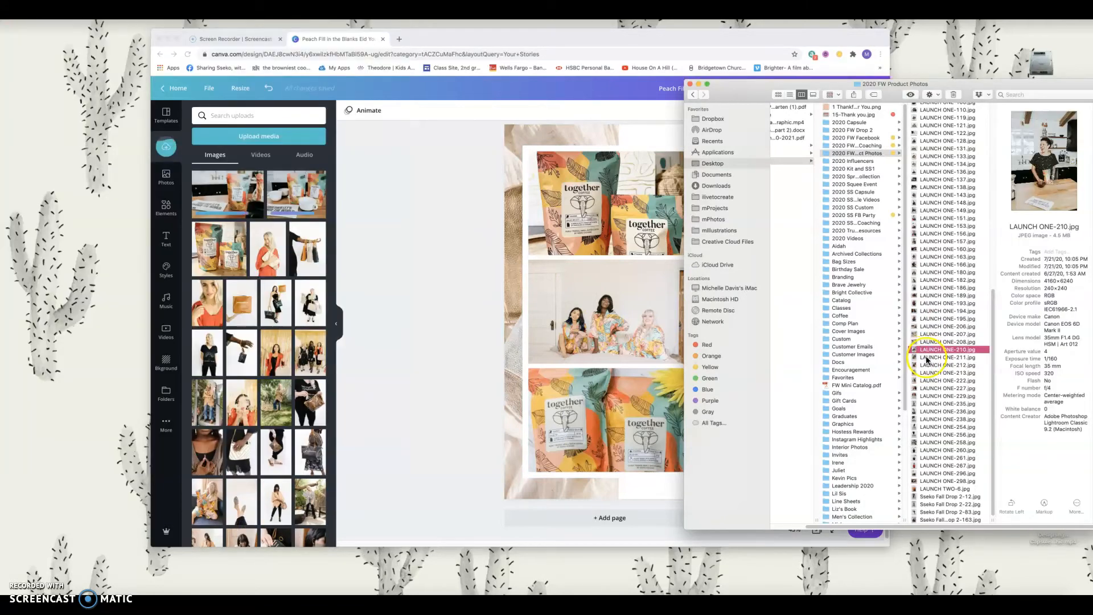
{"action": "left_click", "coordinate": [930, 349]}
{"action": "left_click_drag", "start_coordinate": [929, 347], "coordinate": [775, 267]}
Step: Compare the photos from LAUNCH ONE-212 to LAUNCH ONE-229 and upload LAUNCH ONE-222.jpg, the woman pouring coffee, to the design
{"action": "left_click", "coordinate": [942, 365]}
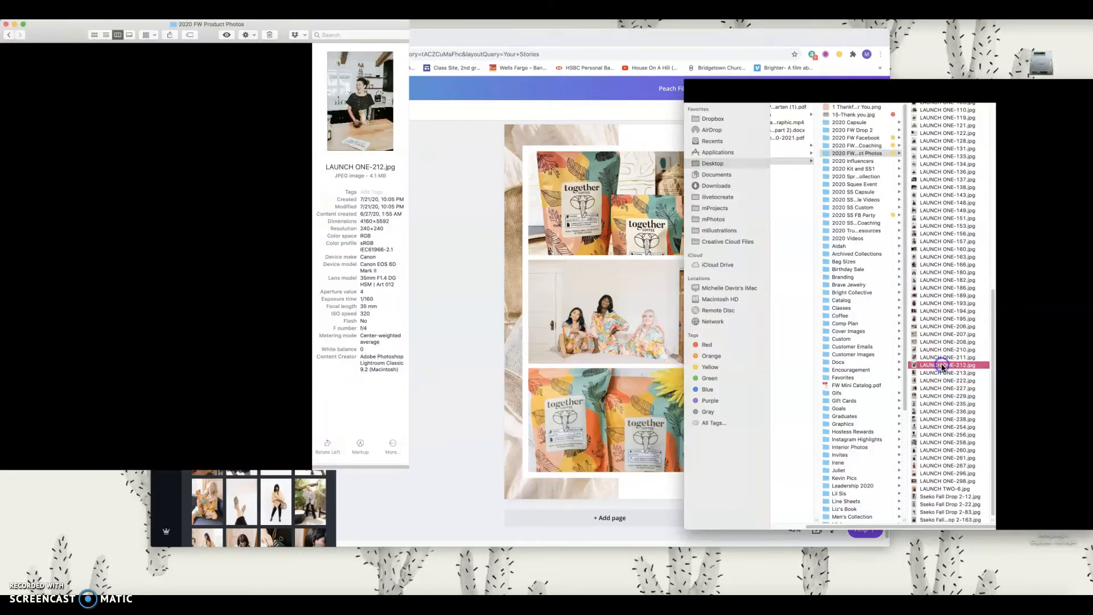
{"action": "left_click", "coordinate": [944, 372]}
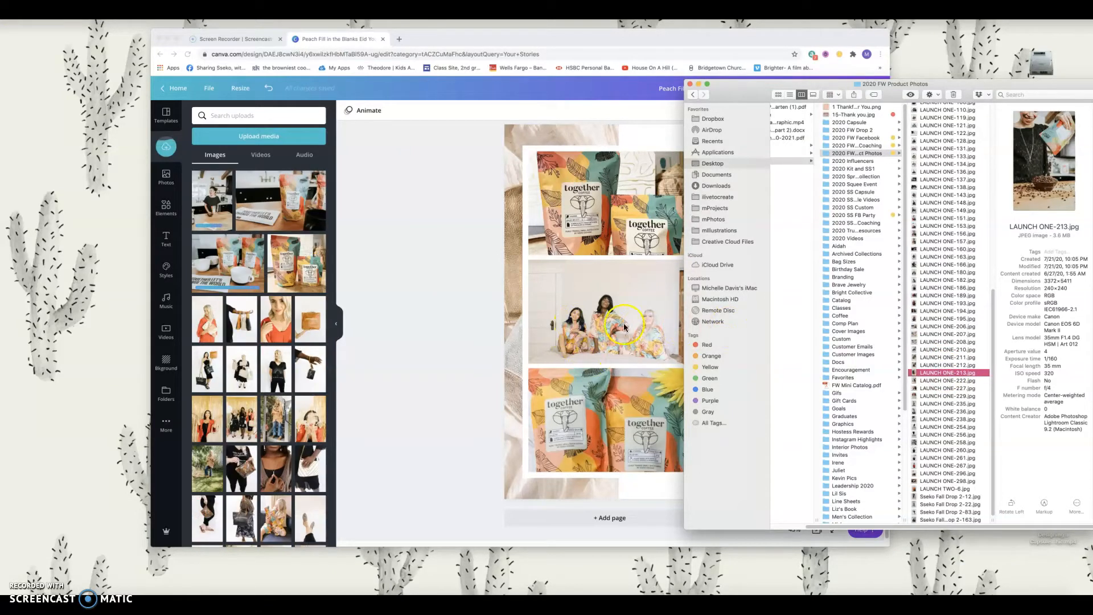
{"action": "left_click", "coordinate": [922, 381]}
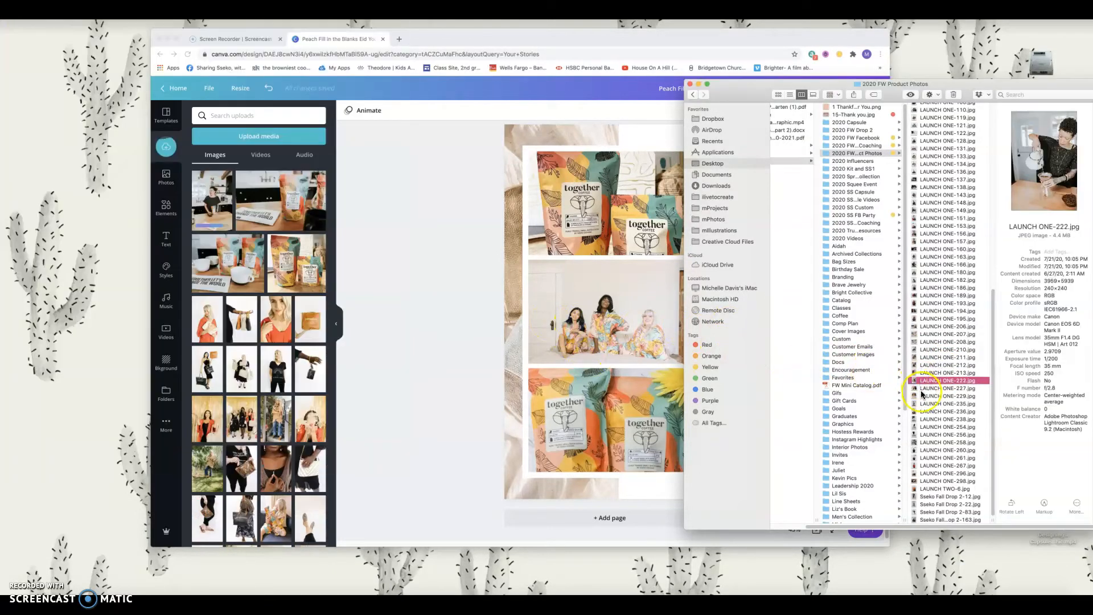
{"action": "left_click", "coordinate": [922, 395]}
{"action": "left_click", "coordinate": [924, 387]}
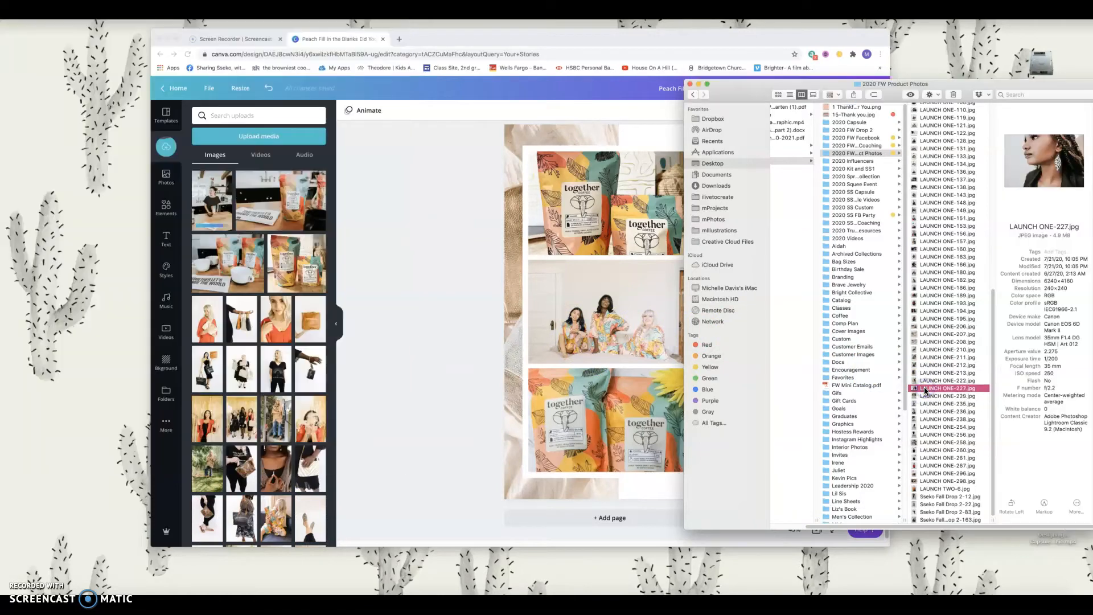
{"action": "left_click", "coordinate": [926, 381]}
{"action": "left_click_drag", "start_coordinate": [931, 383], "coordinate": [256, 228]}
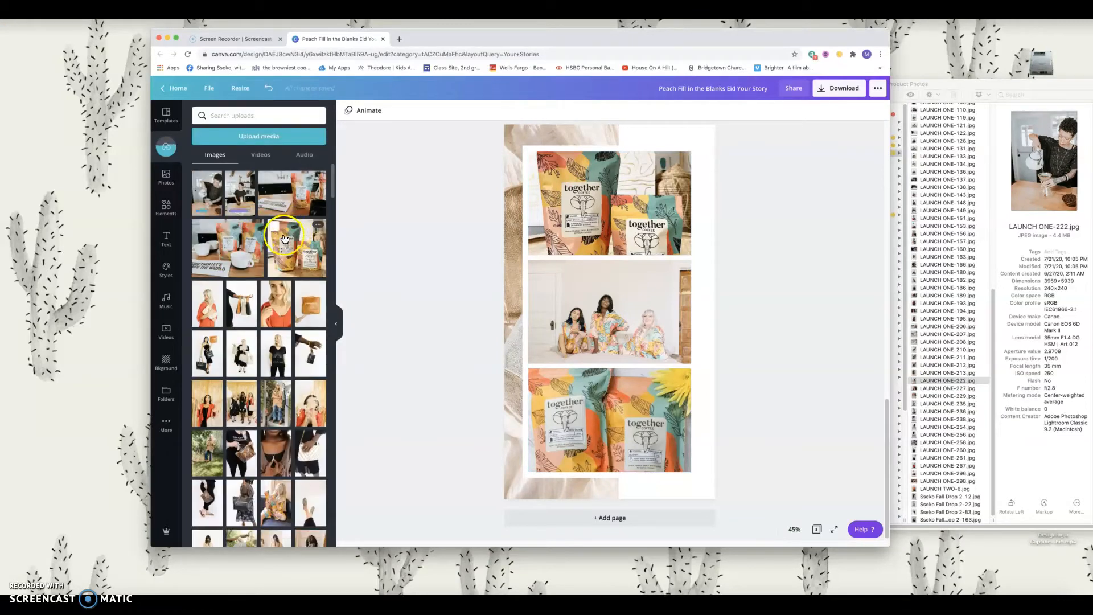
Step: Replace page 3's top photo with the uploaded image of the coffee bag, card and dark mug on the counter
{"action": "left_click_drag", "start_coordinate": [295, 200], "coordinate": [652, 225]}
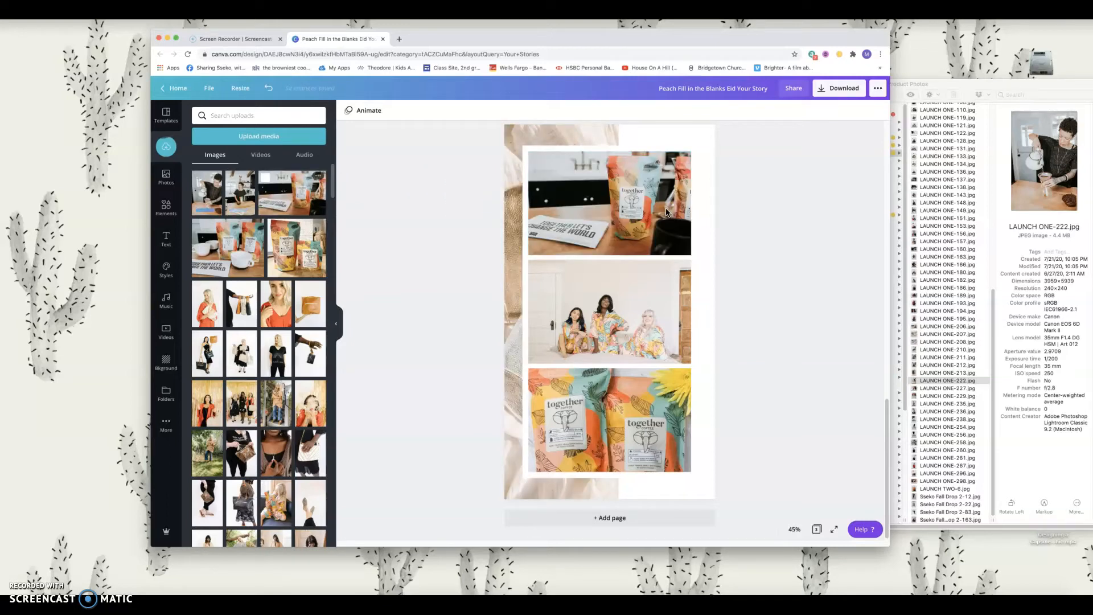
{"action": "left_click", "coordinate": [395, 310]}
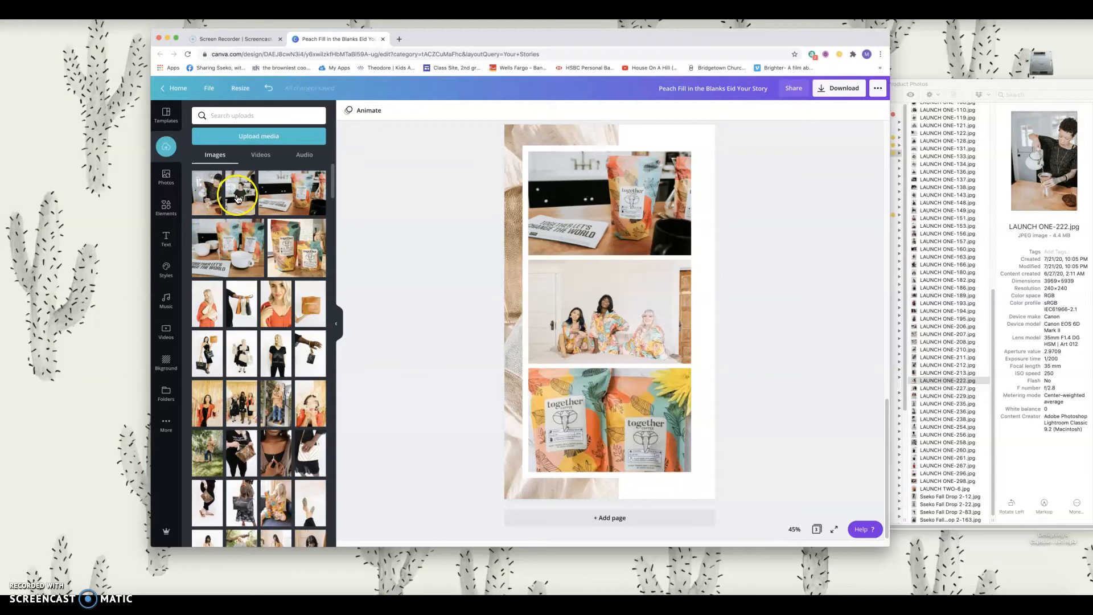
Step: Fill page 3's bottom frame with the photo of the woman pouring coffee and shift it up to show the glass
{"action": "left_click_drag", "start_coordinate": [208, 202], "coordinate": [593, 421]}
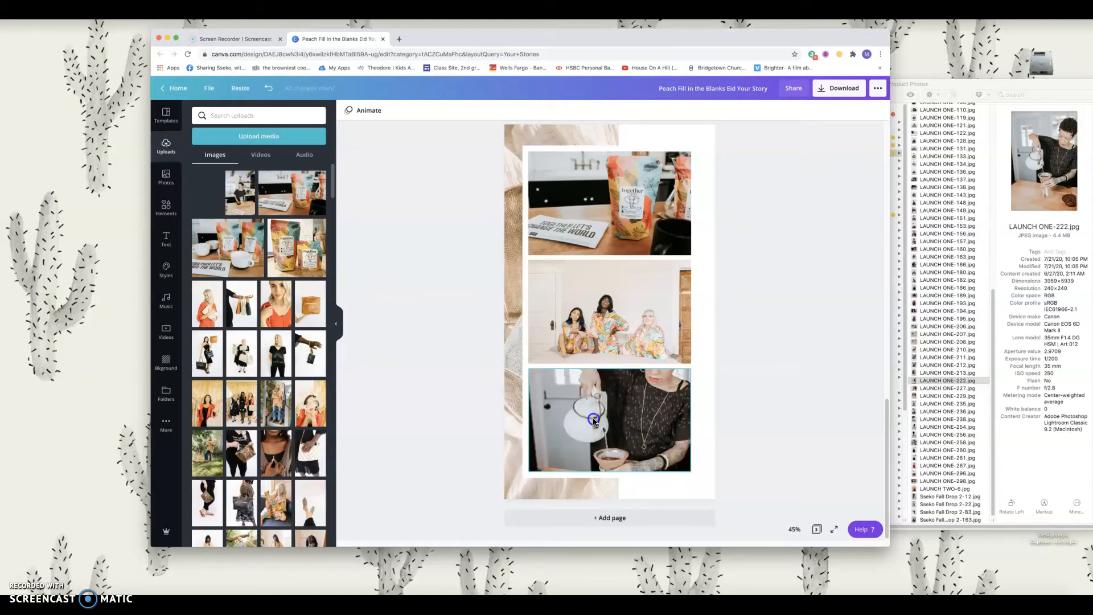
{"action": "double_click", "coordinate": [648, 437]}
{"action": "left_click_drag", "start_coordinate": [659, 416], "coordinate": [661, 379]}
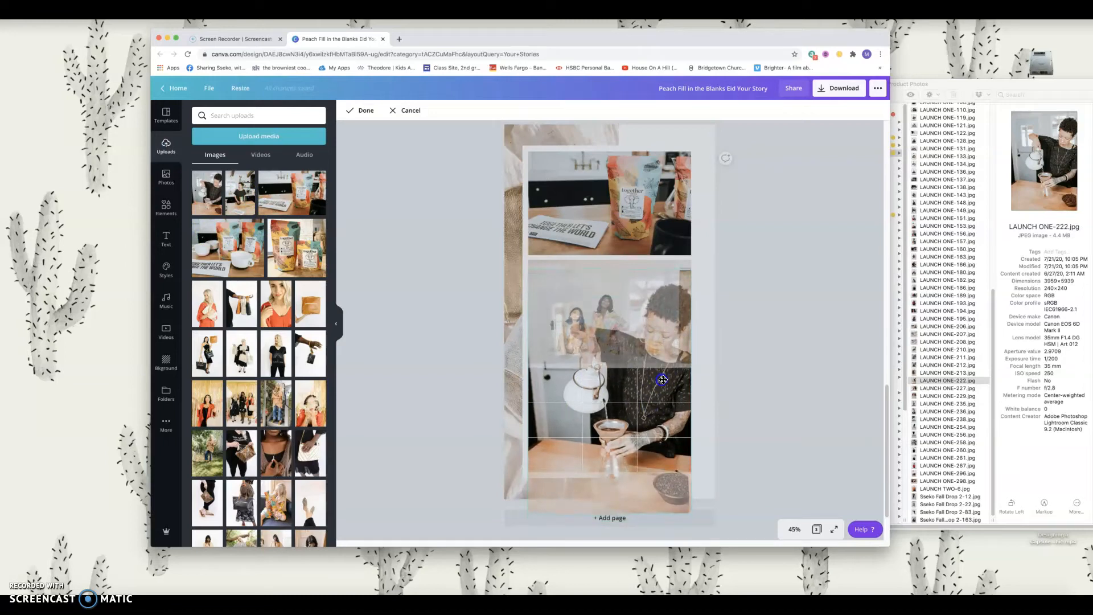
{"action": "left_click", "coordinate": [799, 381]}
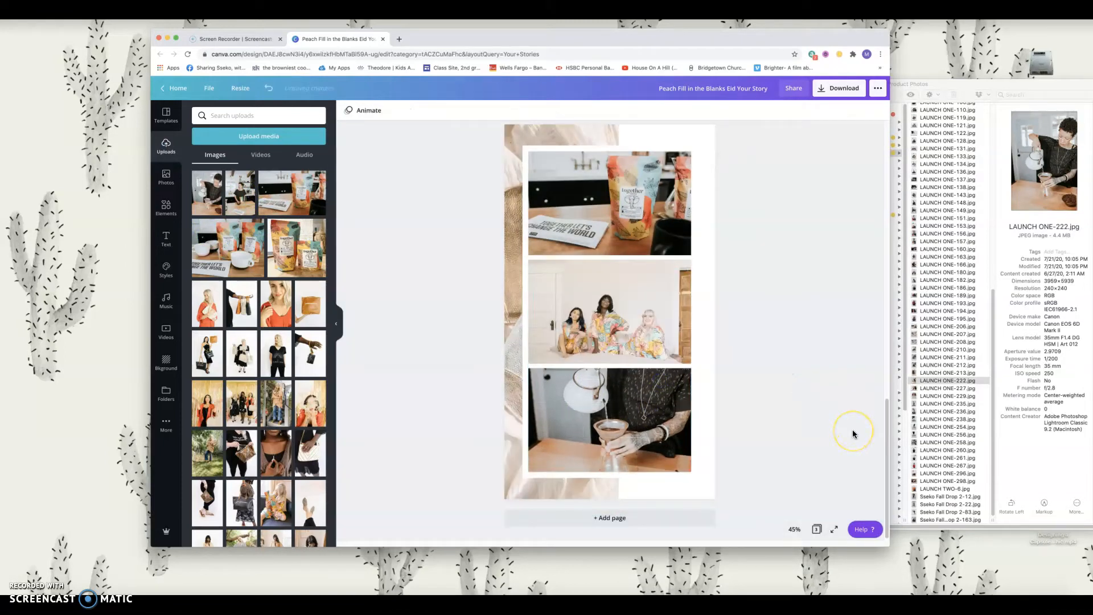
{"action": "left_click", "coordinate": [606, 335]}
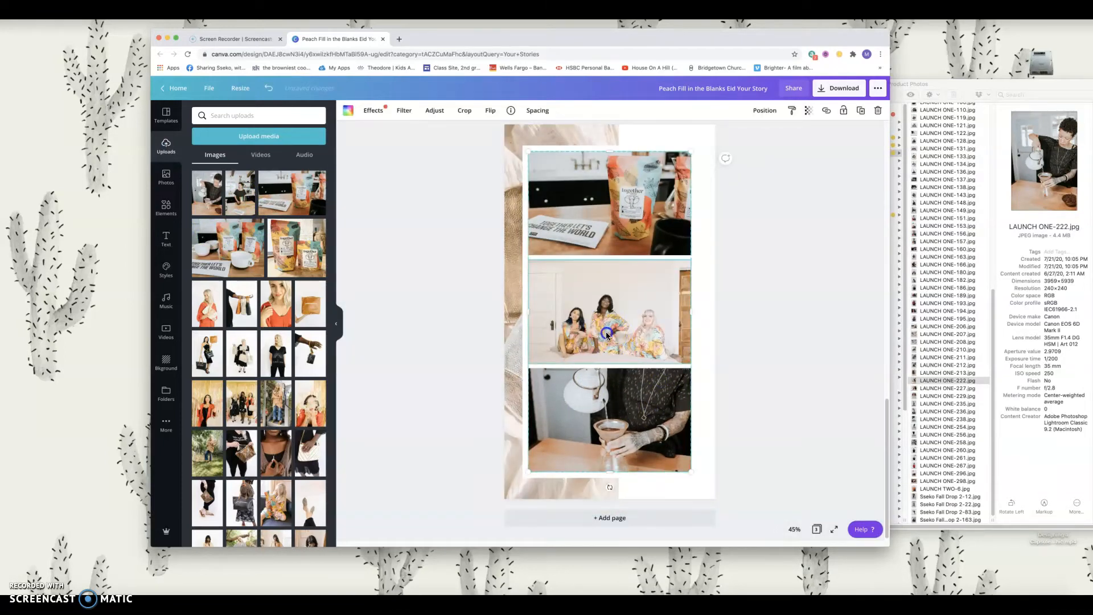
{"action": "double_click", "coordinate": [607, 335]}
{"action": "key", "text": "Escape"}
{"action": "double_click", "coordinate": [600, 312]}
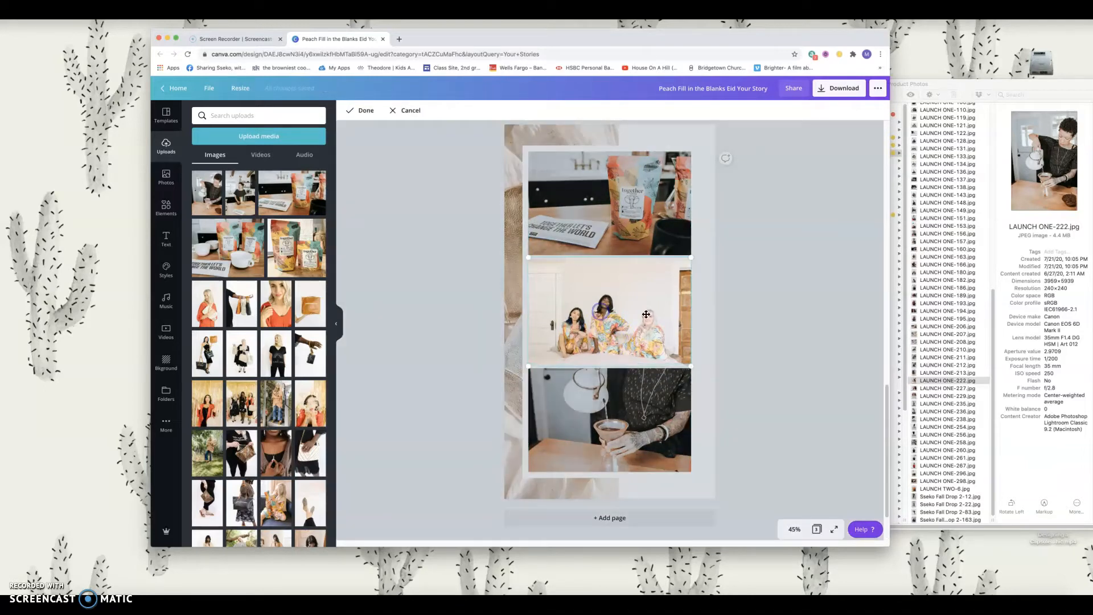
{"action": "left_click", "coordinate": [744, 317]}
Step: Enlarge the photo of the three seated women inside page 3's middle frame and reposition it so all three are centred
{"action": "left_click", "coordinate": [596, 281]}
{"action": "double_click", "coordinate": [596, 279]}
{"action": "left_click_drag", "start_coordinate": [519, 249], "coordinate": [483, 223]}
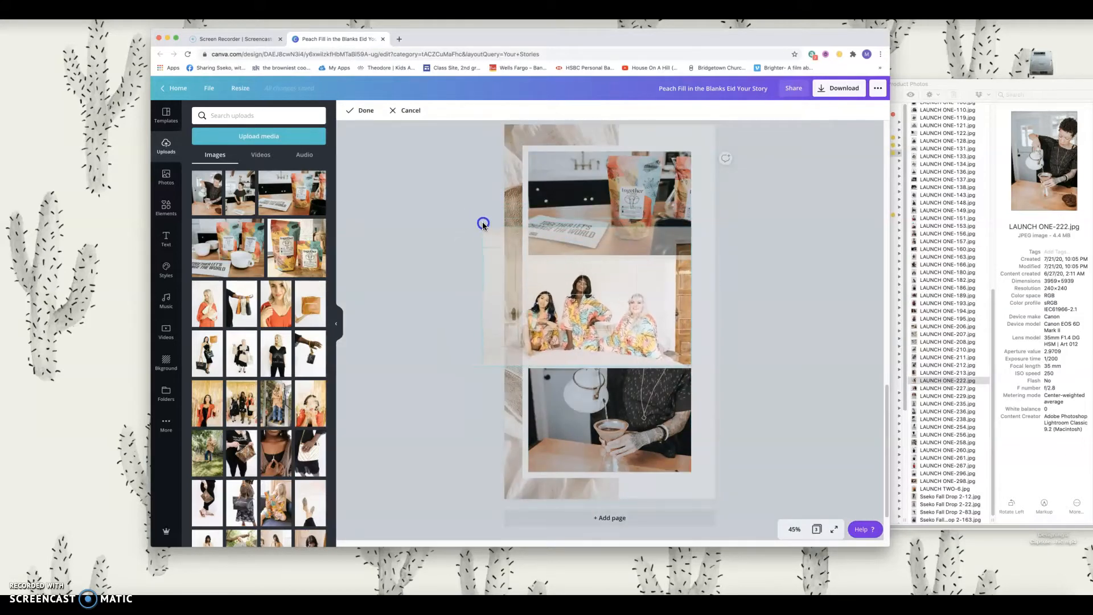
{"action": "left_click_drag", "start_coordinate": [567, 288], "coordinate": [599, 288]}
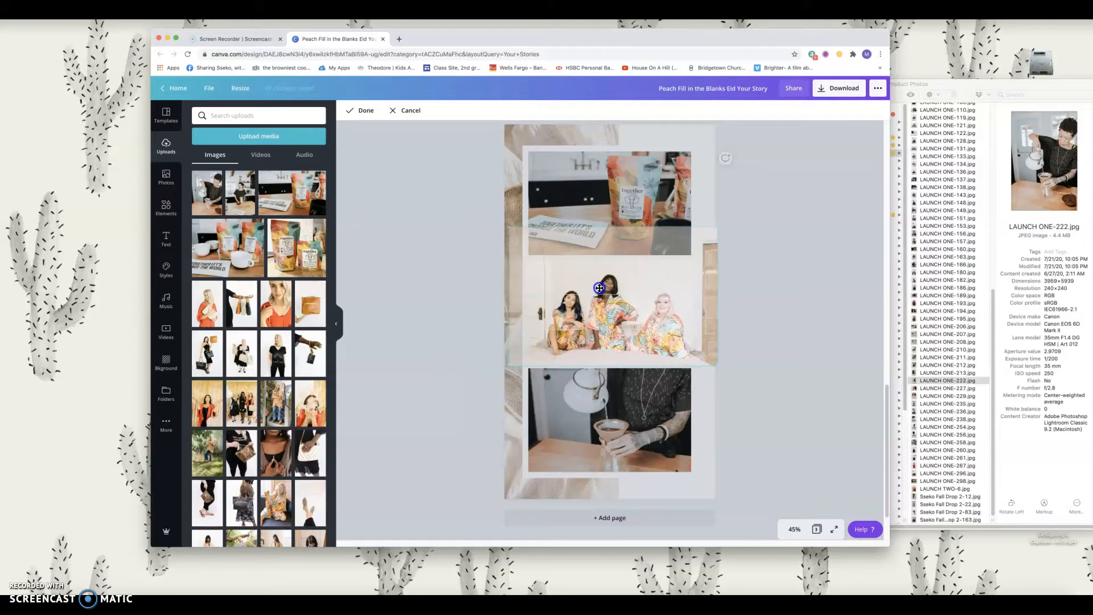
{"action": "left_click", "coordinate": [805, 334]}
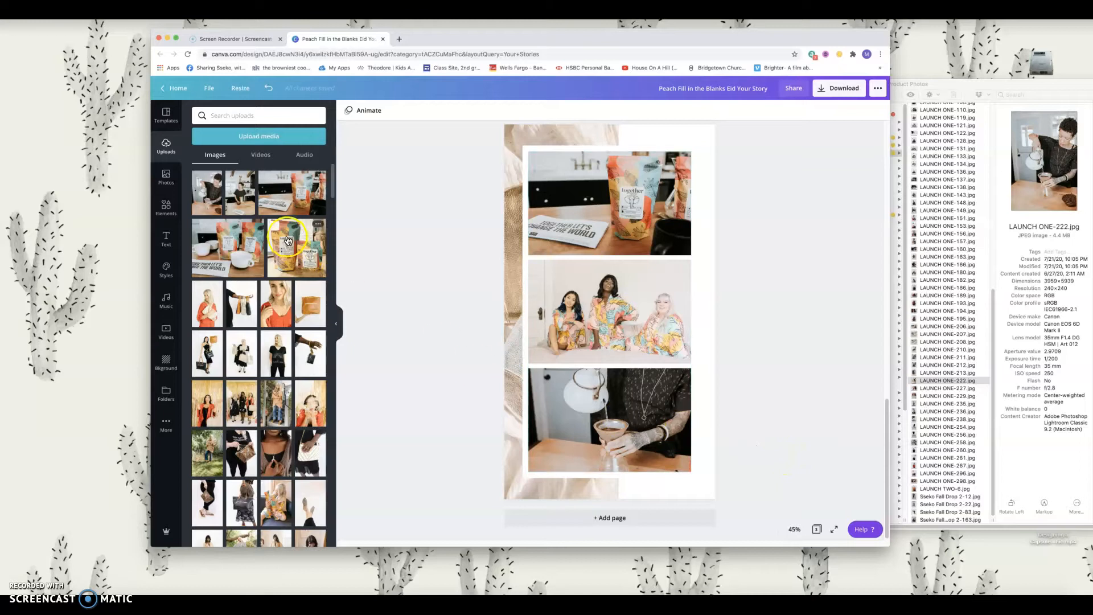
Step: Replace page 3's top photo with the uploaded close-up of the two "together" coffee bags
{"action": "left_click_drag", "start_coordinate": [296, 248], "coordinate": [594, 206]}
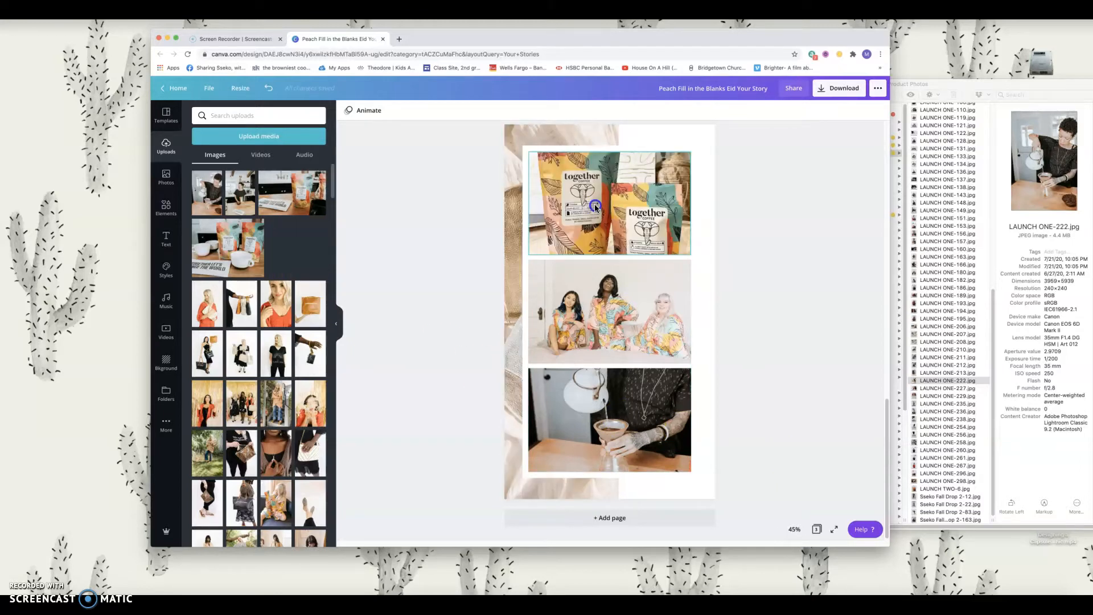
{"action": "left_click_drag", "start_coordinate": [595, 206], "coordinate": [256, 228]}
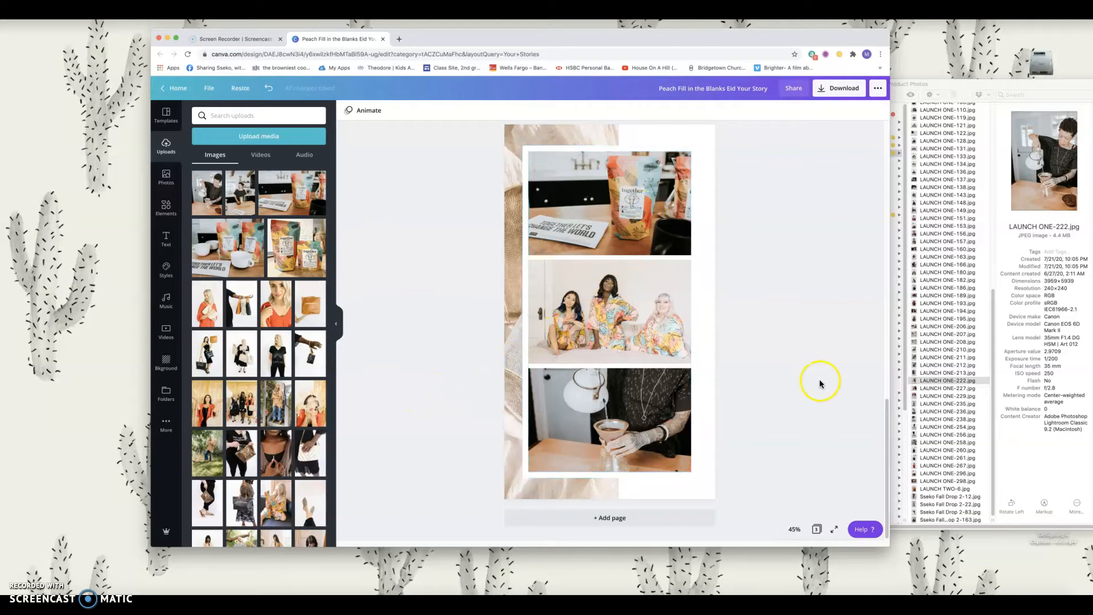
{"action": "left_click_drag", "start_coordinate": [310, 254], "coordinate": [510, 229]}
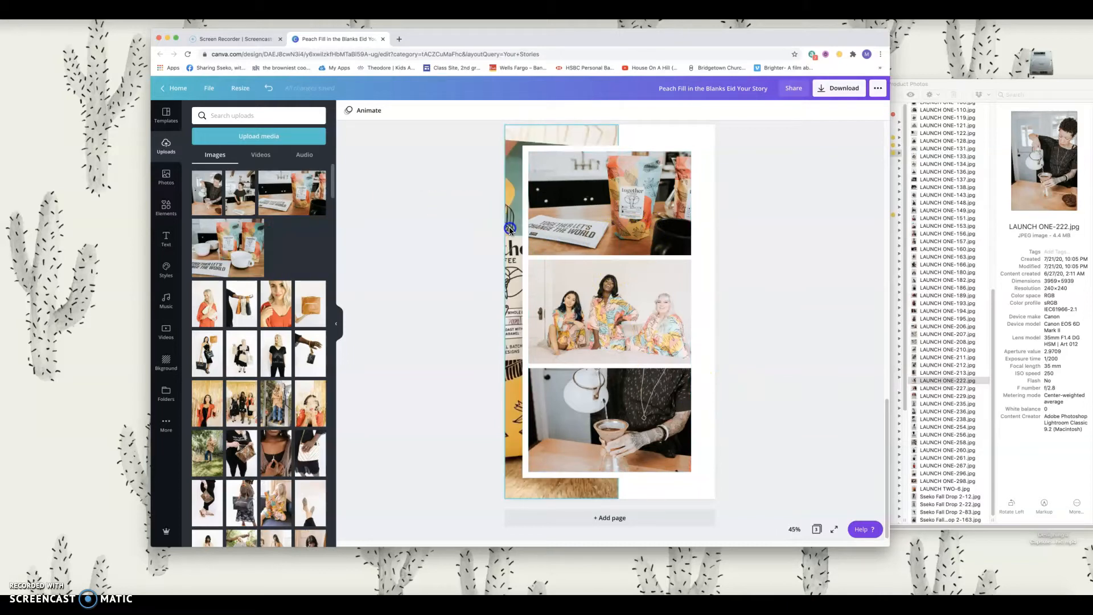
{"action": "left_click_drag", "start_coordinate": [483, 229], "coordinate": [292, 252]}
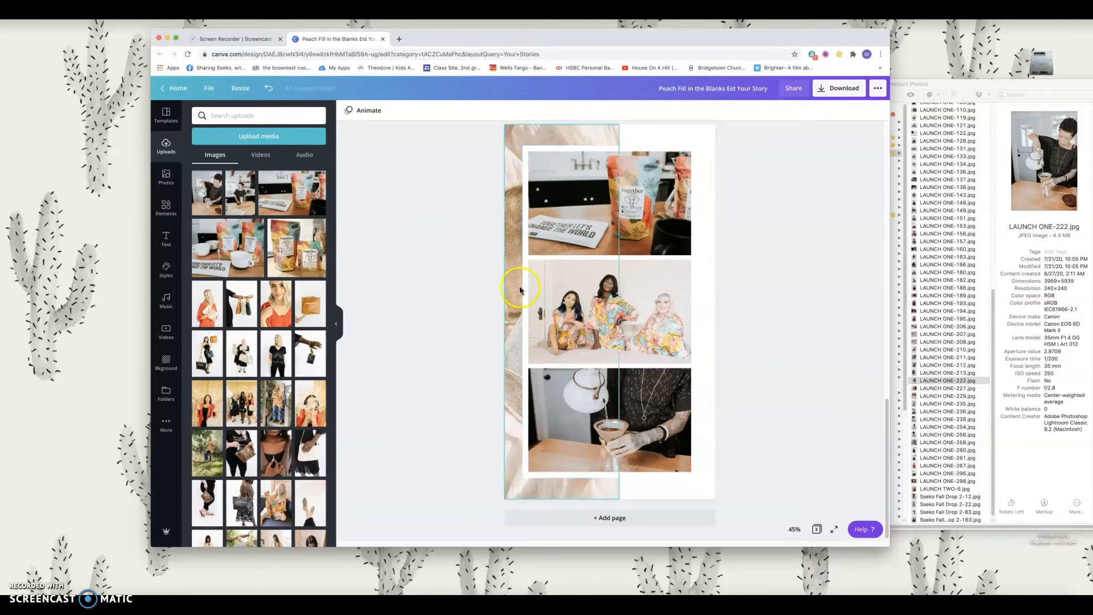
{"action": "scroll", "coordinate": [783, 336], "scroll_direction": "up", "scroll_amount": 1}
{"action": "scroll", "coordinate": [783, 336], "scroll_direction": "up", "scroll_amount": 10}
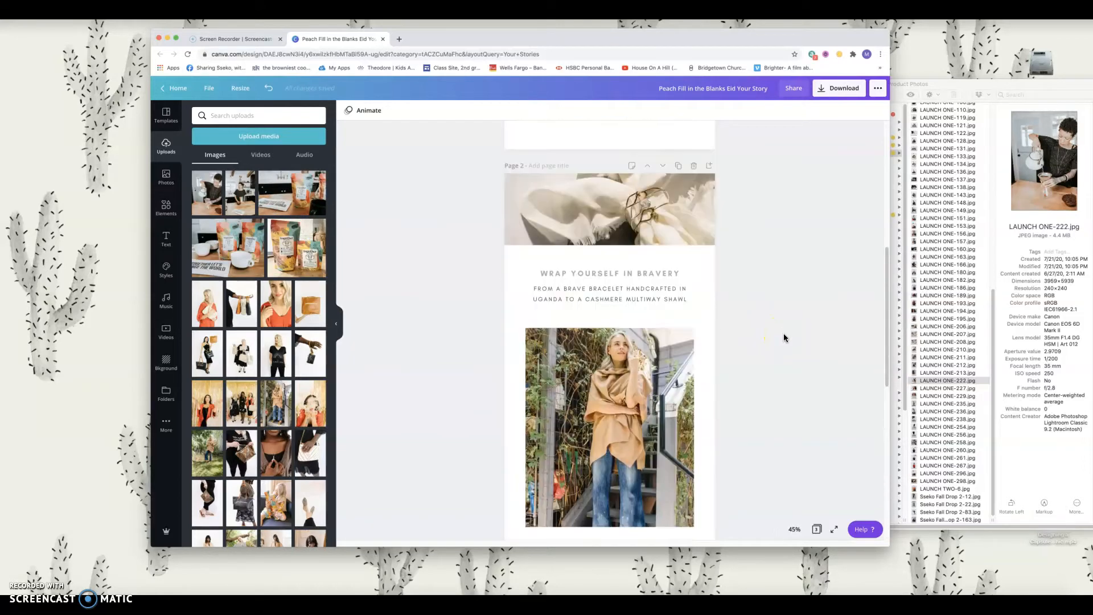
{"action": "scroll", "coordinate": [783, 337], "scroll_direction": "down", "scroll_amount": 9}
{"action": "scroll", "coordinate": [783, 337], "scroll_direction": "down", "scroll_amount": 2}
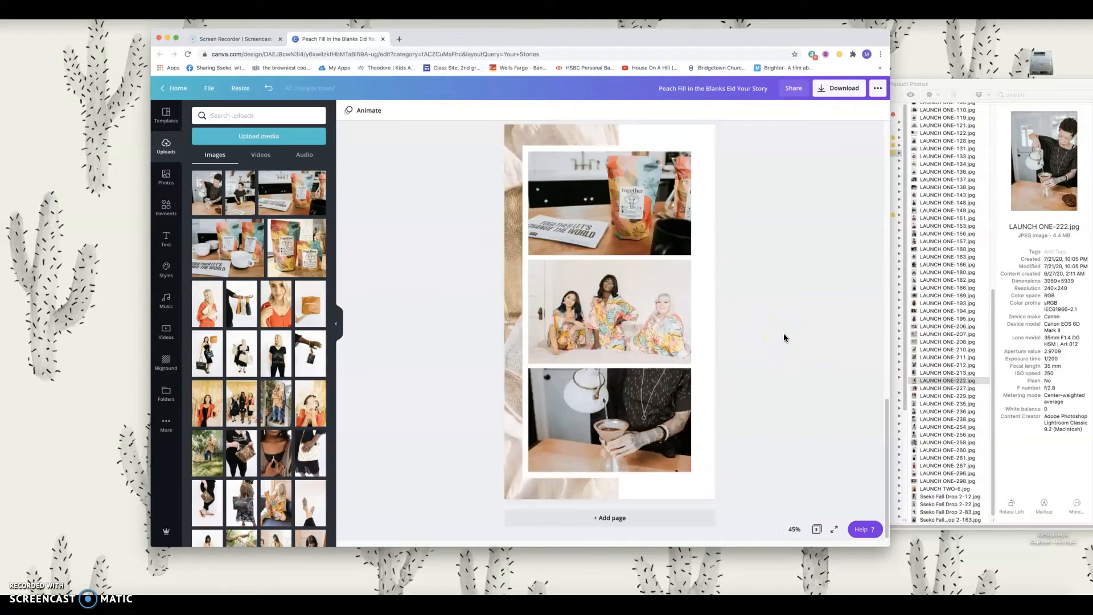
Step: Add a fourth page and apply the 4 Photo Grid Your Story layout with three stacked photos and a caption underneath
{"action": "left_click", "coordinate": [530, 392]}
{"action": "left_click", "coordinate": [614, 517]}
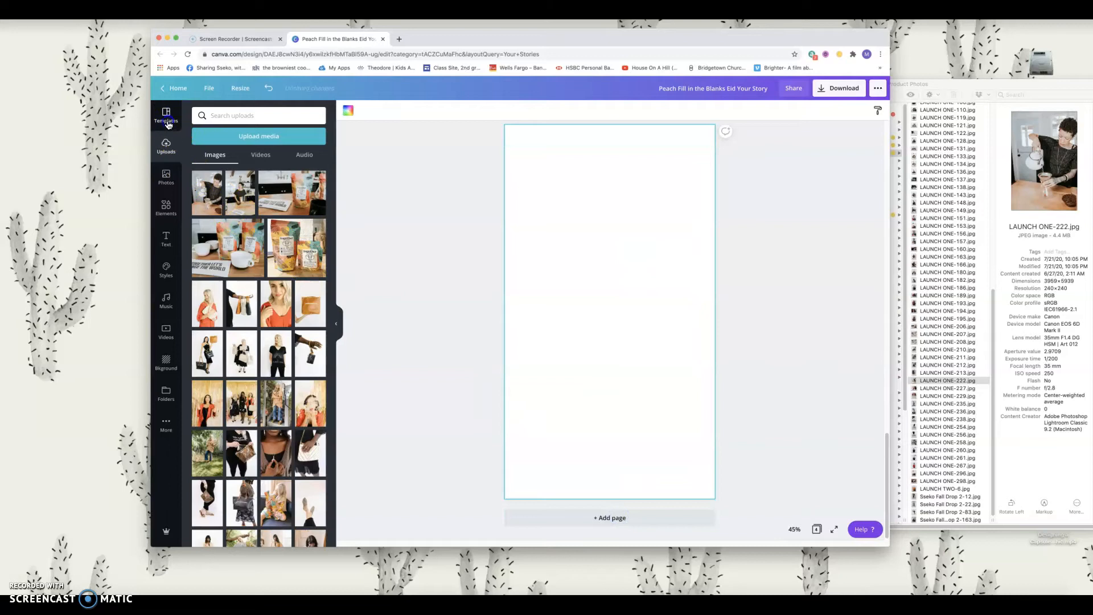
{"action": "left_click", "coordinate": [168, 124]}
{"action": "left_click_drag", "start_coordinate": [295, 300], "coordinate": [542, 212]}
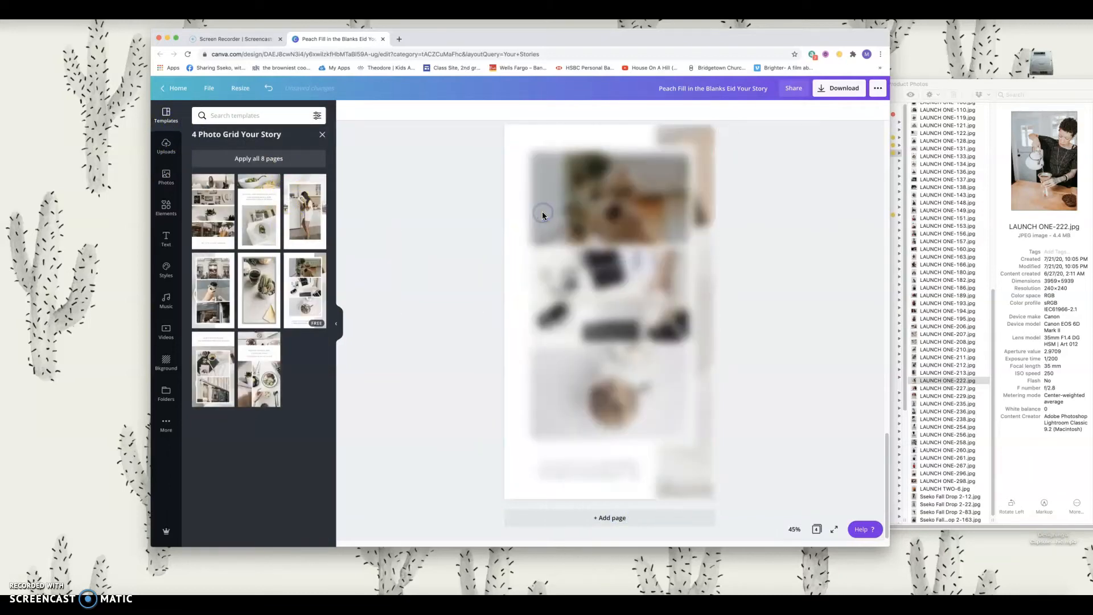
Step: Fill page 4's top frame with the uploaded photo of the smiling woman standing in the kitchen
{"action": "left_click", "coordinate": [165, 145]}
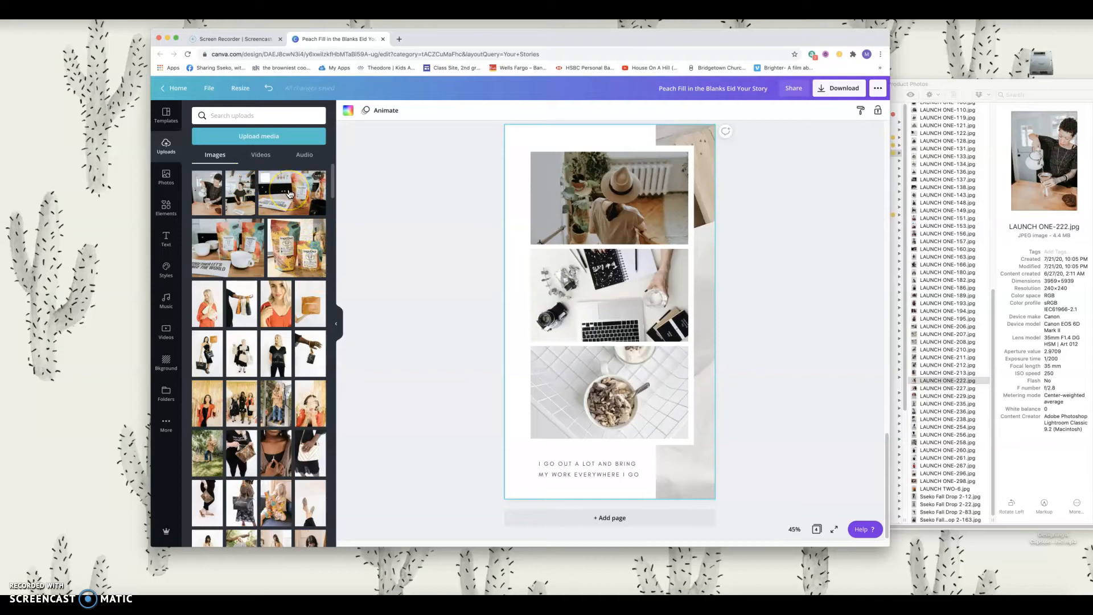
{"action": "left_click_drag", "start_coordinate": [256, 196], "coordinate": [598, 198]}
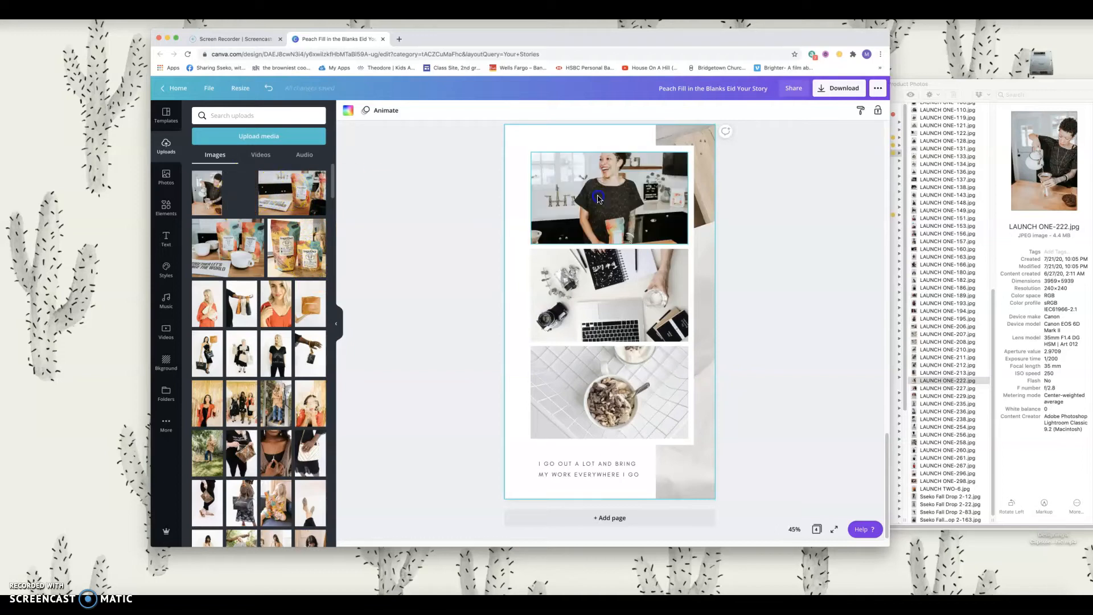
{"action": "left_click", "coordinate": [664, 218]}
{"action": "left_click", "coordinate": [420, 231]}
{"action": "left_click", "coordinate": [561, 213]}
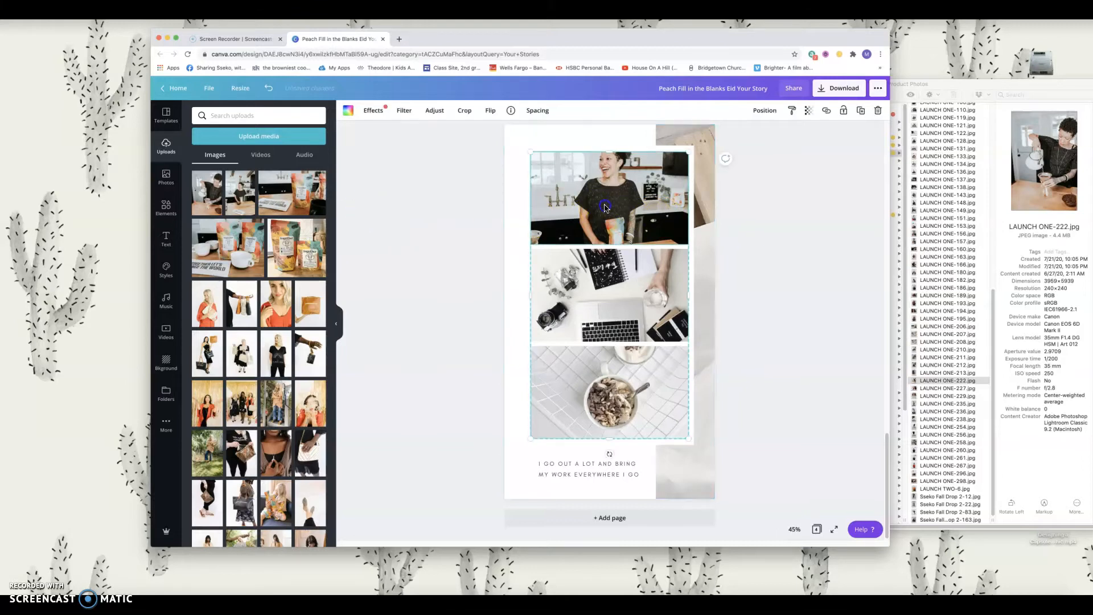
Step: Shift the photo inside page 4's top frame down so the woman's whole head shows
{"action": "double_click", "coordinate": [604, 208]}
{"action": "mouse_move", "coordinate": [610, 203]}
{"action": "left_mouse_down"}
{"action": "mouse_move", "coordinate": [610, 194]}
{"action": "mouse_move", "coordinate": [610, 210]}
{"action": "left_mouse_up"}
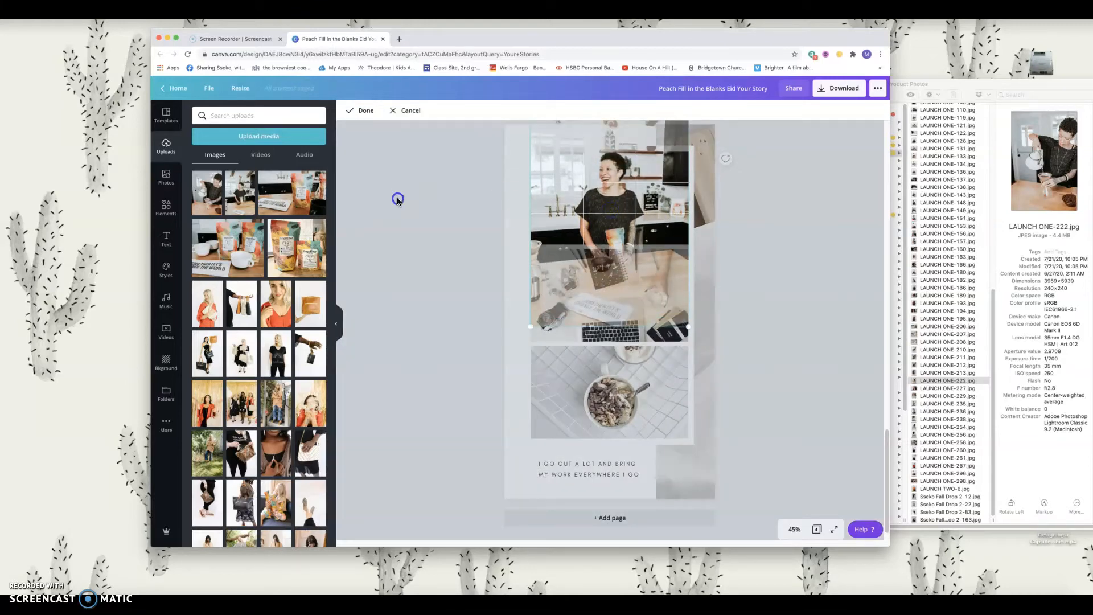
{"action": "left_click", "coordinate": [397, 197]}
{"action": "double_click", "coordinate": [648, 202]}
{"action": "left_click_drag", "start_coordinate": [648, 202], "coordinate": [647, 193]}
{"action": "left_click", "coordinate": [455, 195]}
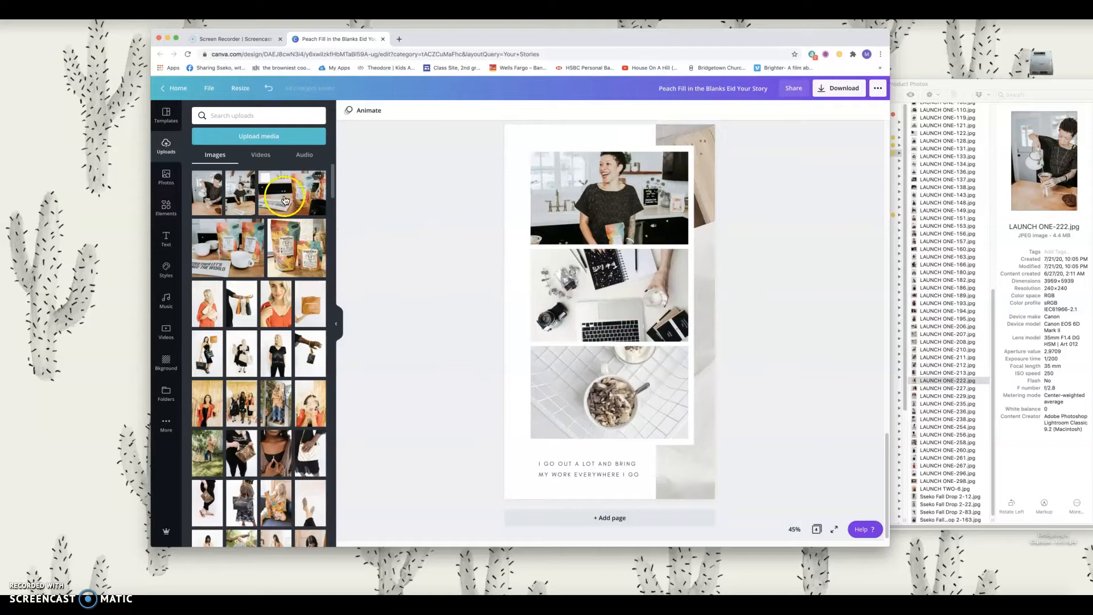
Step: Fill page 4's middle frame with the photo of two coffee bags and white cups, and the bottom frame with the coffee-pouring photo
{"action": "left_click_drag", "start_coordinate": [227, 248], "coordinate": [574, 272]}
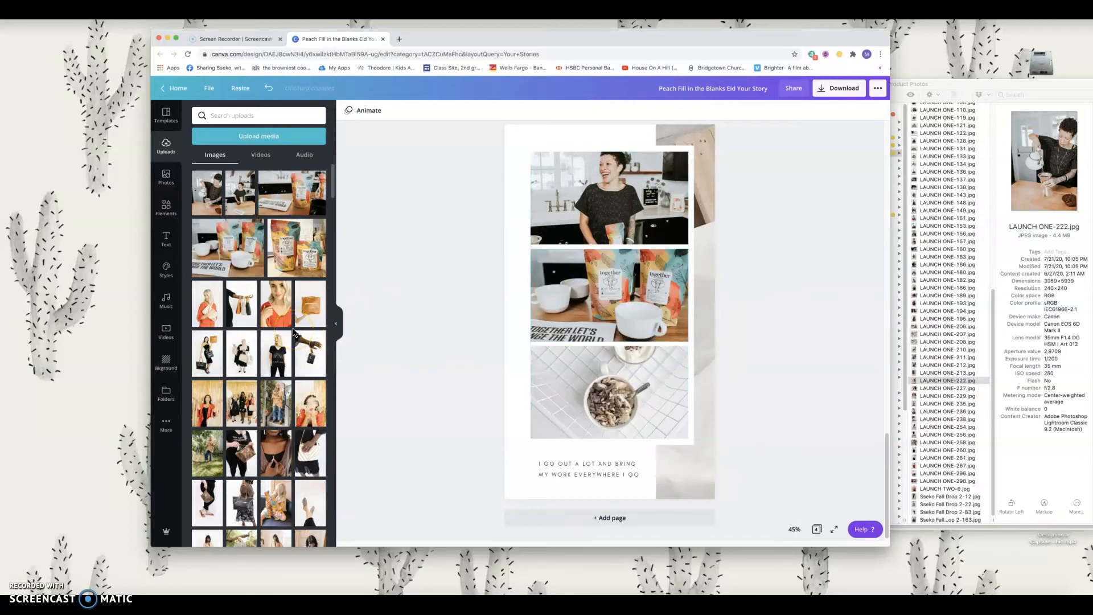
{"action": "left_click_drag", "start_coordinate": [207, 194], "coordinate": [586, 343]}
{"action": "double_click", "coordinate": [568, 361]}
{"action": "left_click", "coordinate": [432, 354]}
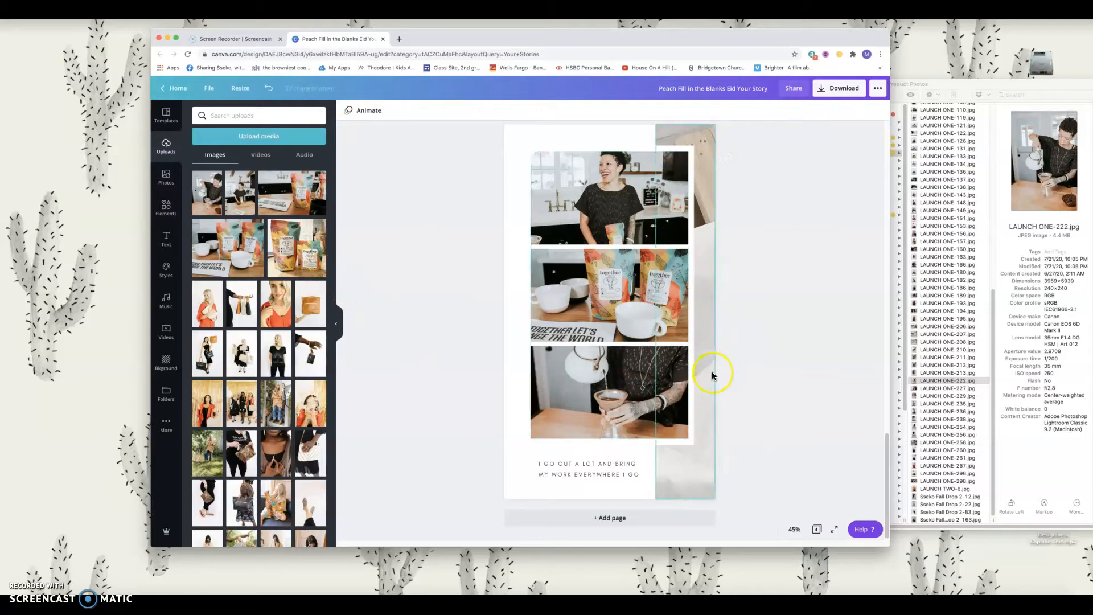
Step: Try the coffee bag and card photo in page 4's background strip, shifting its crop onto the bag
{"action": "left_click", "coordinate": [711, 371]}
{"action": "left_click_drag", "start_coordinate": [280, 212], "coordinate": [693, 465]}
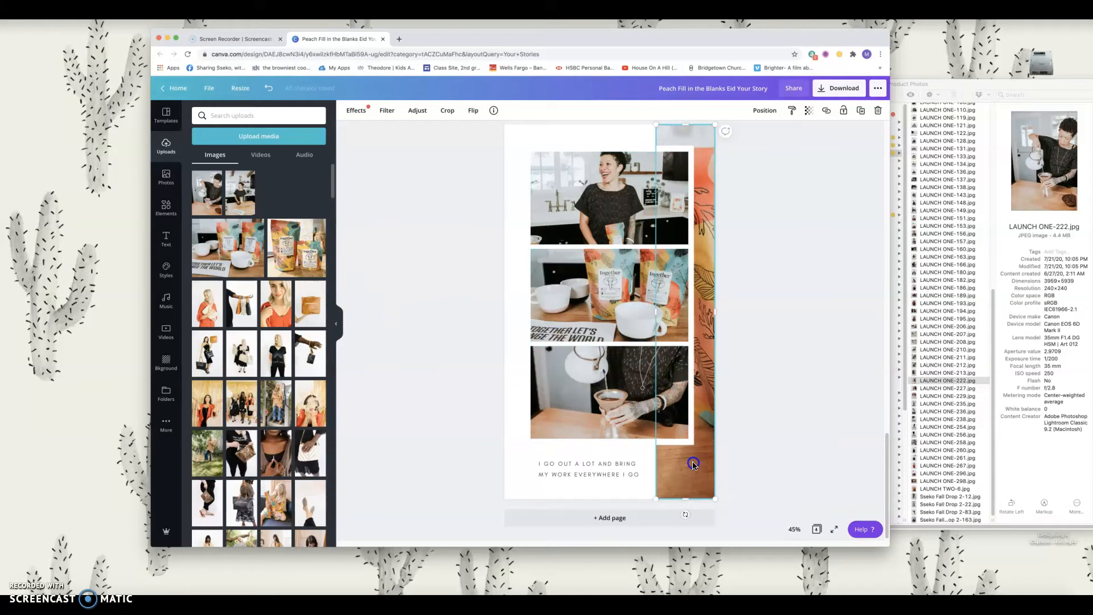
{"action": "double_click", "coordinate": [692, 465]}
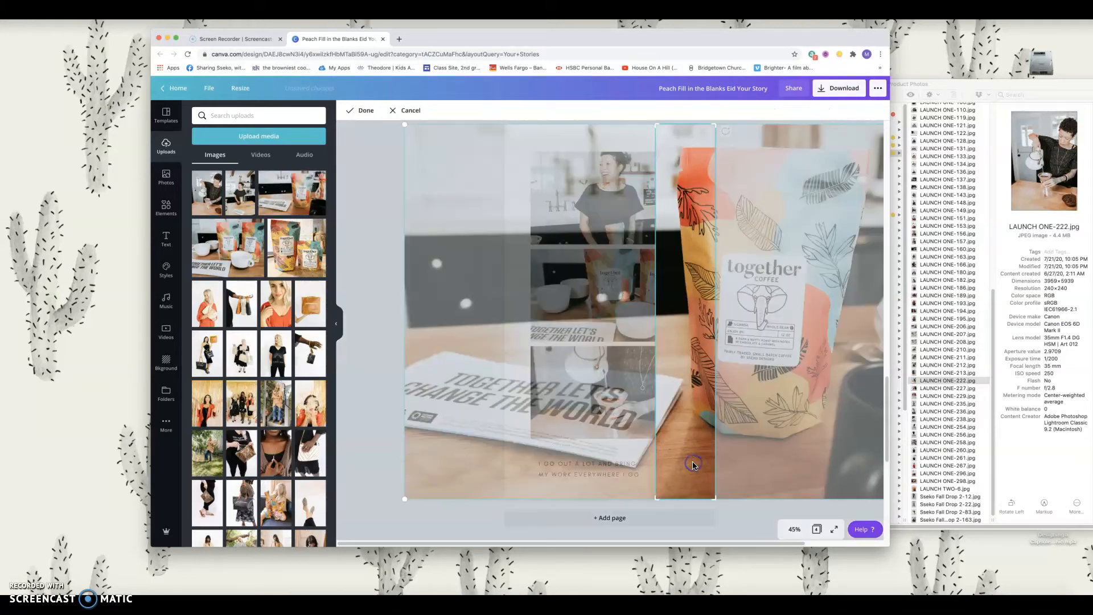
{"action": "left_click_drag", "start_coordinate": [656, 124], "coordinate": [574, 93]}
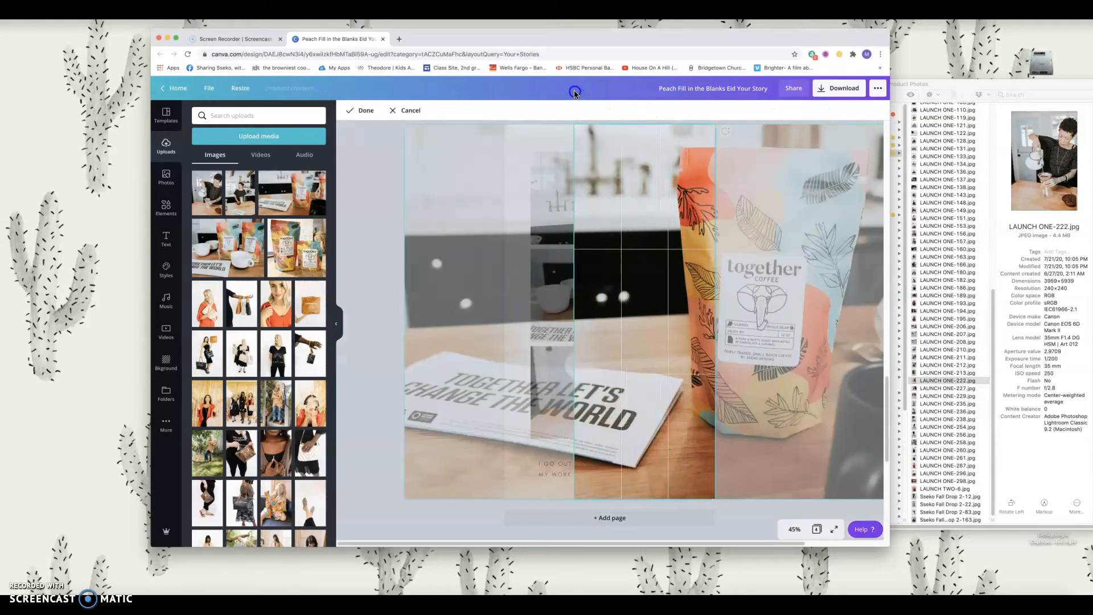
{"action": "left_click", "coordinate": [392, 111]}
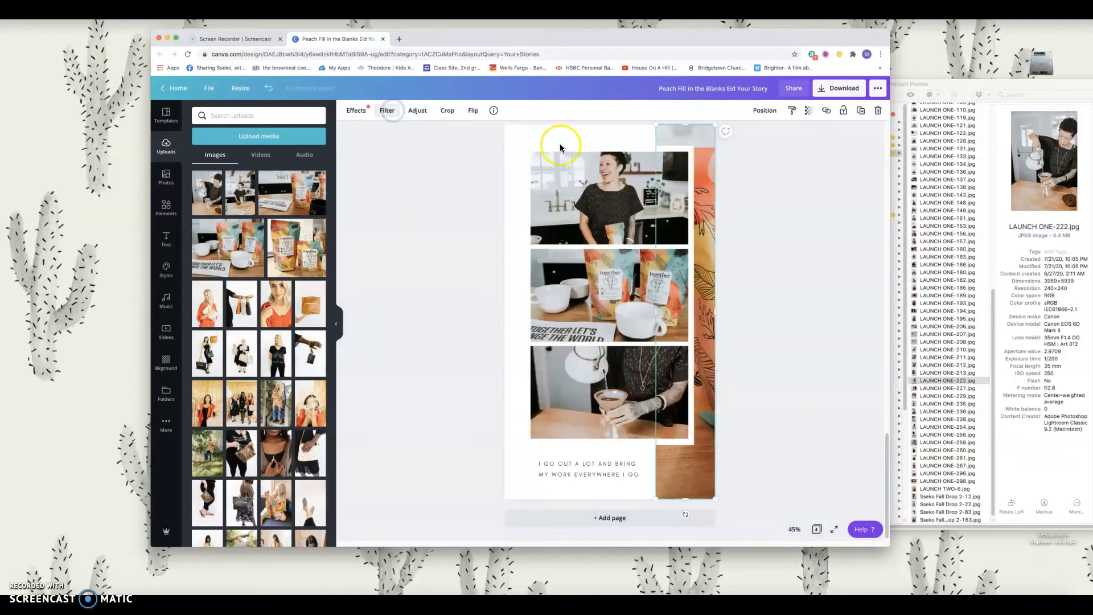
{"action": "double_click", "coordinate": [699, 169]}
{"action": "left_click_drag", "start_coordinate": [687, 184], "coordinate": [620, 183]}
{"action": "left_click", "coordinate": [382, 382]}
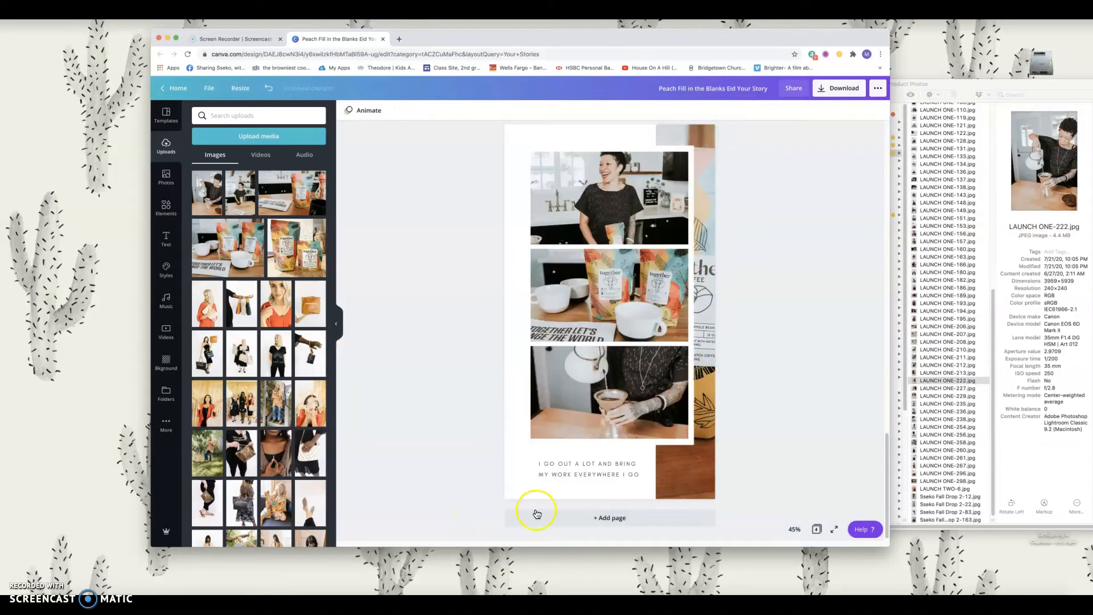
Step: Replace page 4's background strip image with the close-up of the two coffee bags and enlarge it beyond the page edge
{"action": "left_click", "coordinate": [711, 295]}
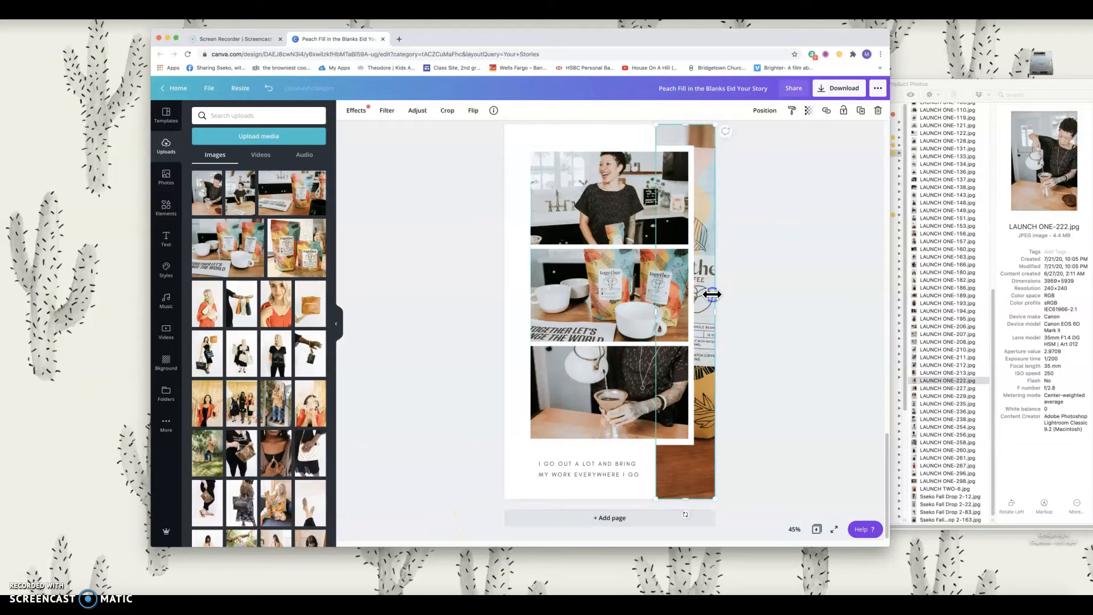
{"action": "left_click_drag", "start_coordinate": [298, 257], "coordinate": [699, 266]}
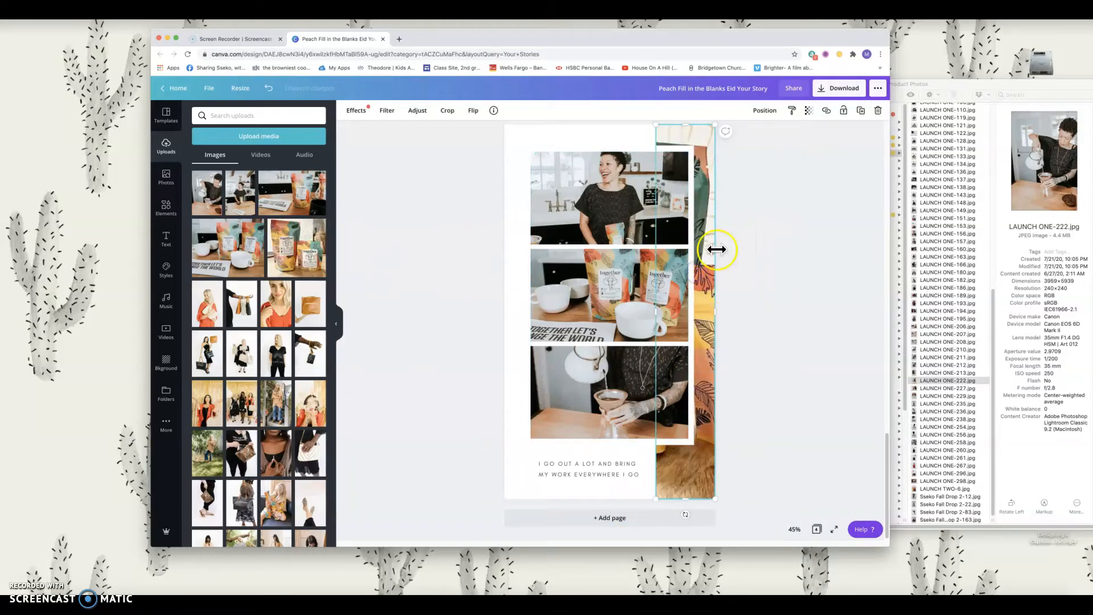
{"action": "double_click", "coordinate": [705, 145]}
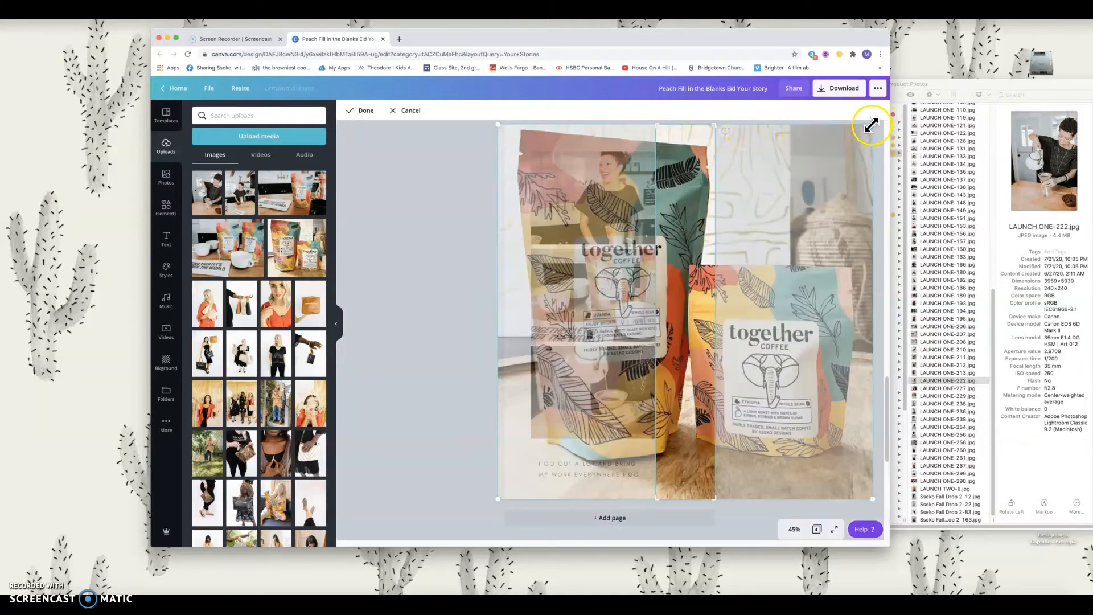
{"action": "left_click_drag", "start_coordinate": [871, 118], "coordinate": [927, 104]}
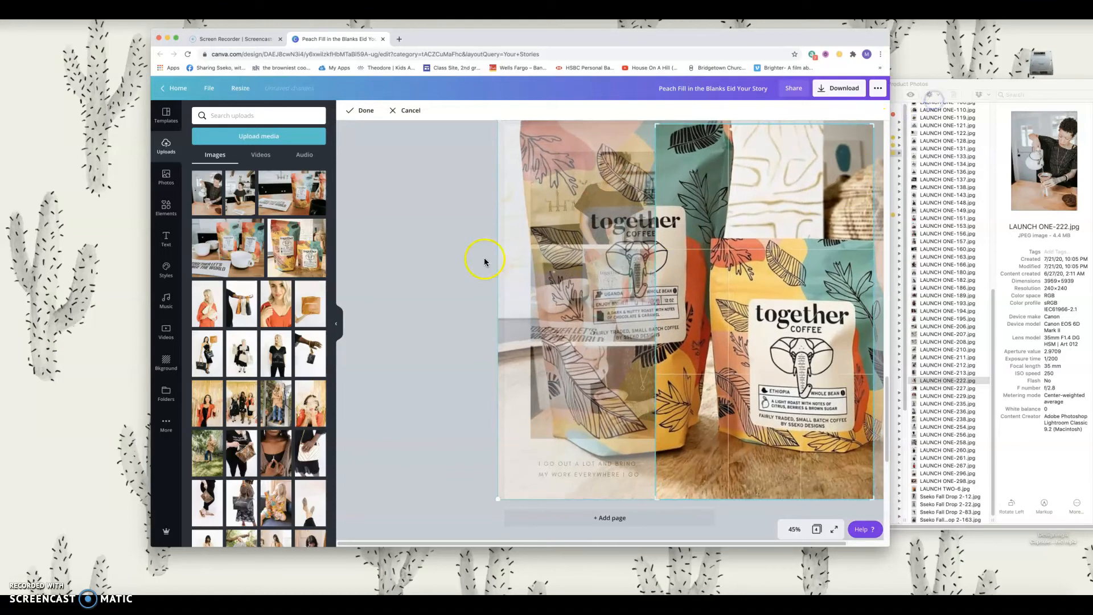
{"action": "left_click", "coordinate": [442, 265]}
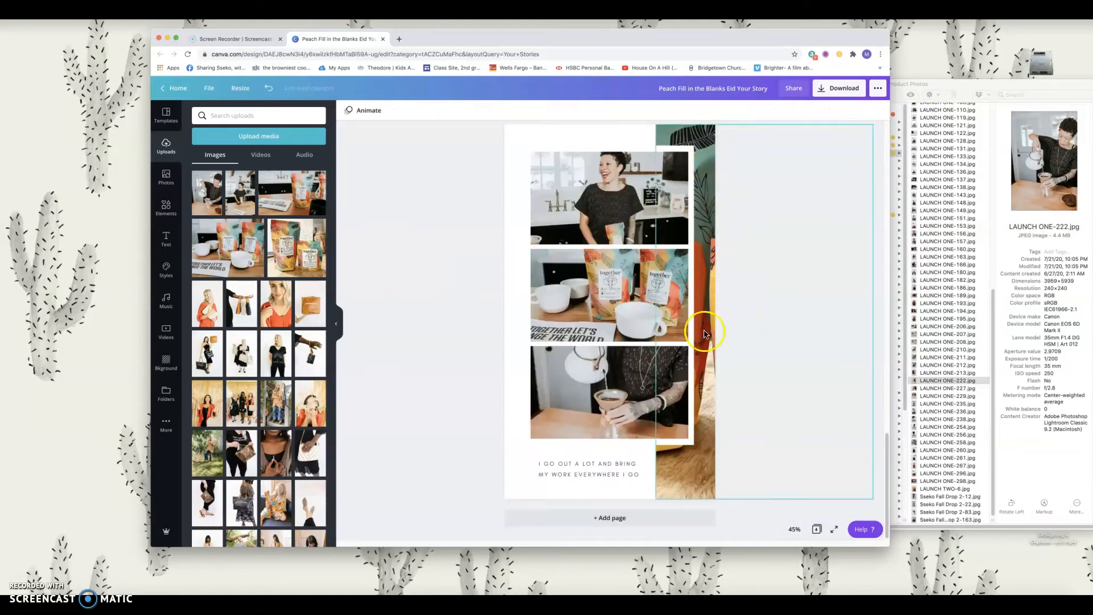
Step: Change page 4's caption to "CELEBRATE TOGETHER WITH TOGETHER COFFEE", with the second "TOGETHER" starting the second line
{"action": "left_click", "coordinate": [556, 465]}
{"action": "left_click_drag", "start_coordinate": [636, 474], "coordinate": [547, 458]}
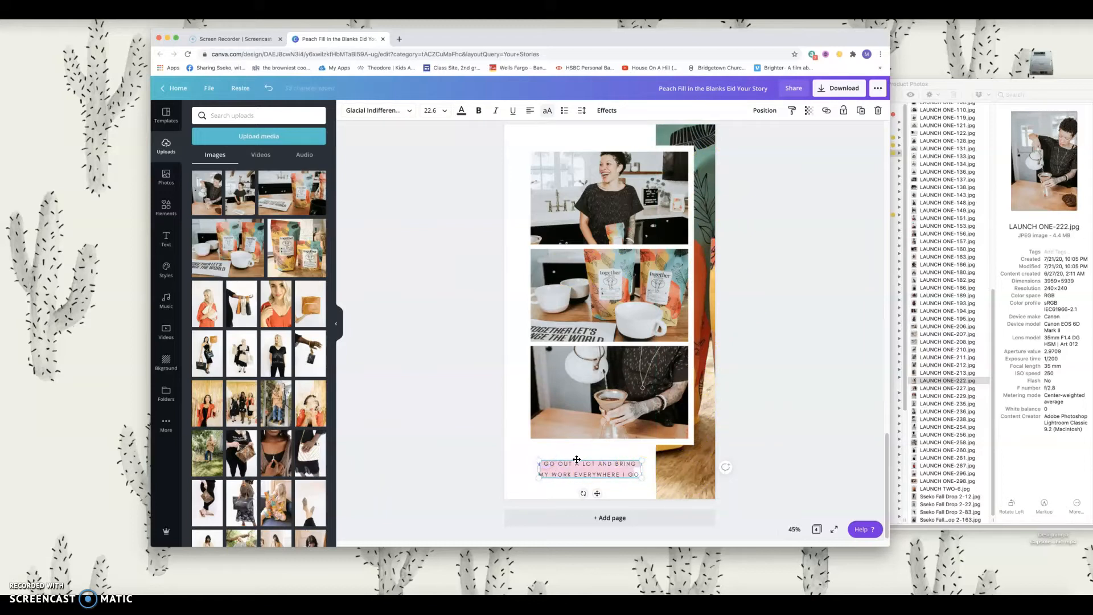
{"action": "type", "text": "TOGETHER COFFEE"}
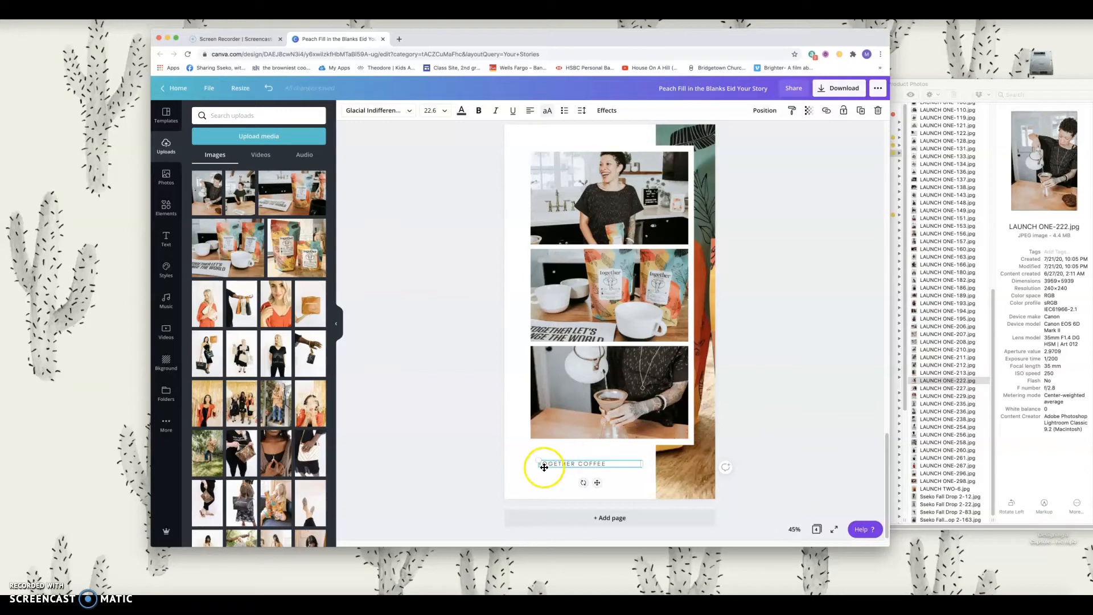
{"action": "left_click", "coordinate": [545, 464]}
{"action": "type", "text": "CELEBRATE"}
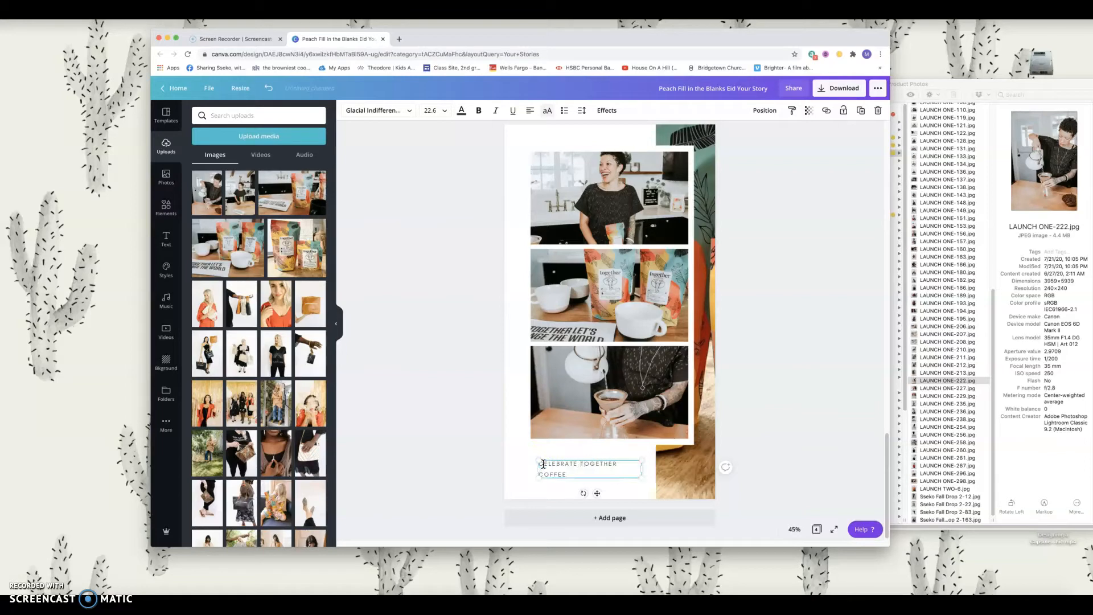
{"action": "left_click", "coordinate": [619, 465]}
{"action": "left_click", "coordinate": [541, 473]}
{"action": "left_click", "coordinate": [410, 411]}
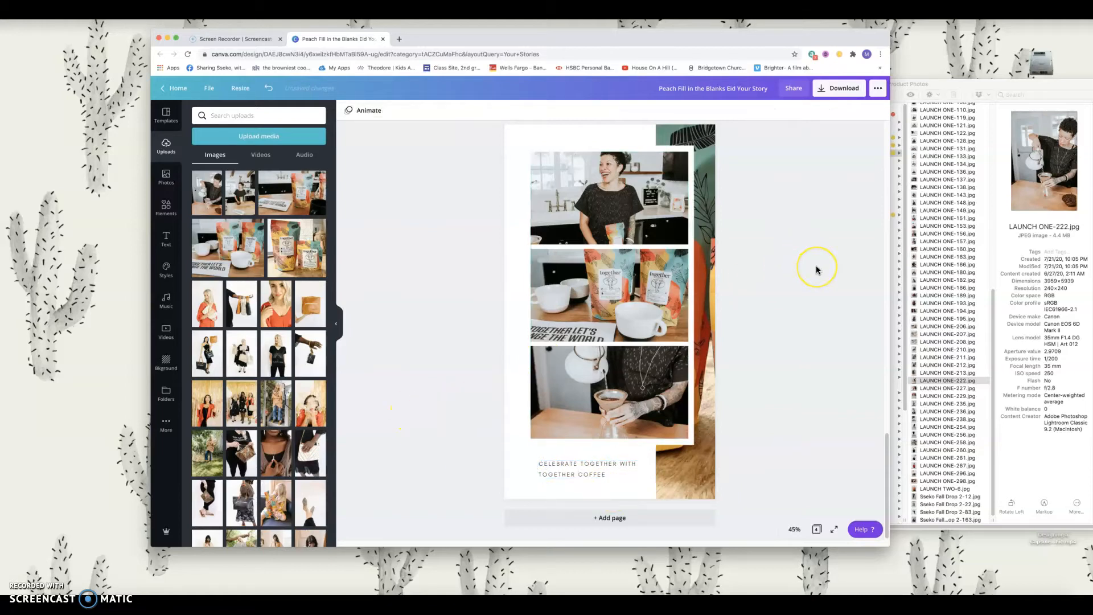
Step: Review pages 3 and 4 to compare their photos and layouts
{"action": "scroll", "coordinate": [815, 265], "scroll_direction": "down", "scroll_amount": 10}
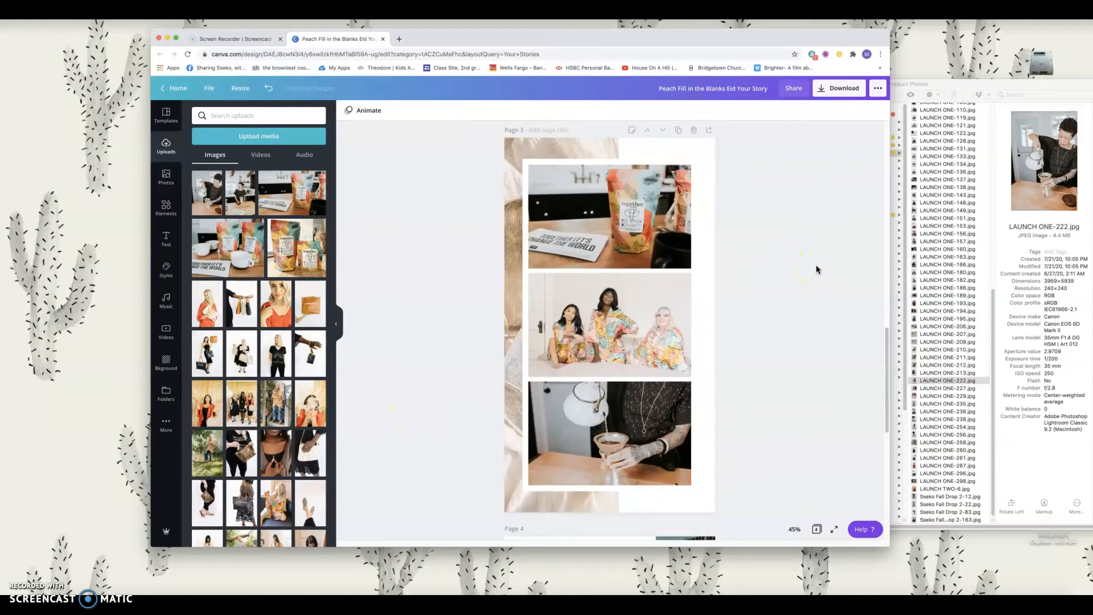
{"action": "scroll", "coordinate": [815, 264], "scroll_direction": "up", "scroll_amount": 2}
{"action": "scroll", "coordinate": [797, 259], "scroll_direction": "down", "scroll_amount": 5}
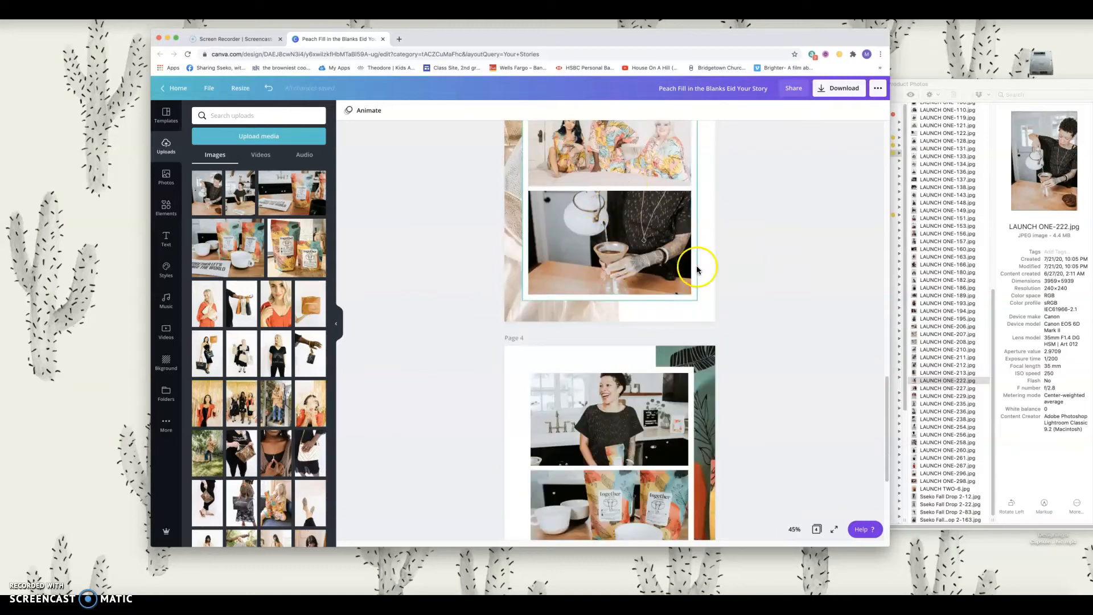
{"action": "scroll", "coordinate": [700, 267], "scroll_direction": "down", "scroll_amount": 2}
{"action": "scroll", "coordinate": [706, 267], "scroll_direction": "down", "scroll_amount": 3}
{"action": "scroll", "coordinate": [762, 273], "scroll_direction": "up", "scroll_amount": 5}
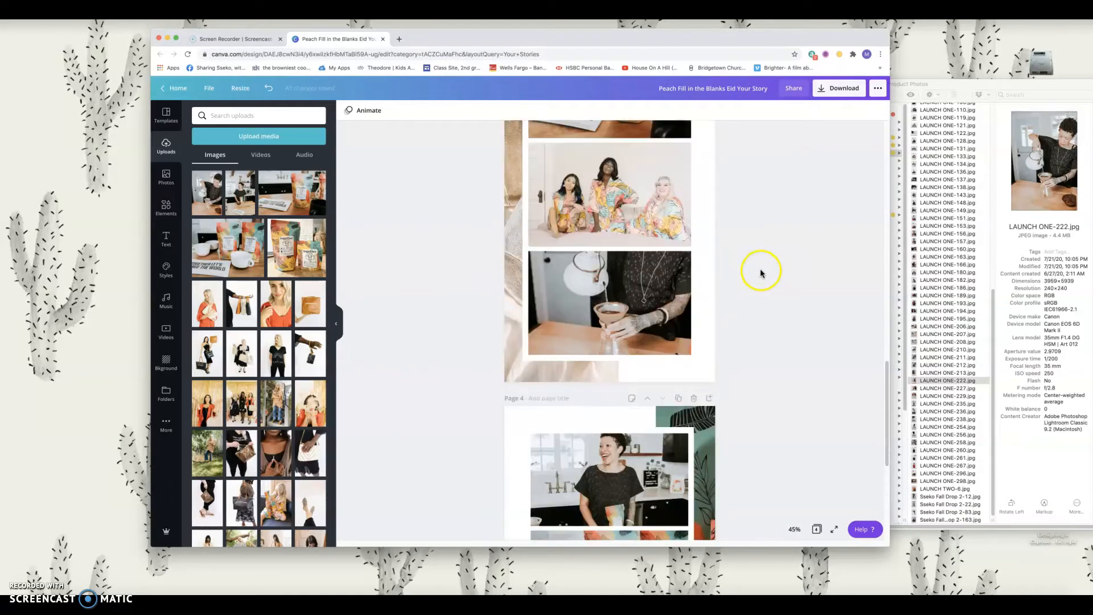
{"action": "scroll", "coordinate": [620, 211], "scroll_direction": "up", "scroll_amount": 3}
{"action": "scroll", "coordinate": [576, 239], "scroll_direction": "down", "scroll_amount": 6}
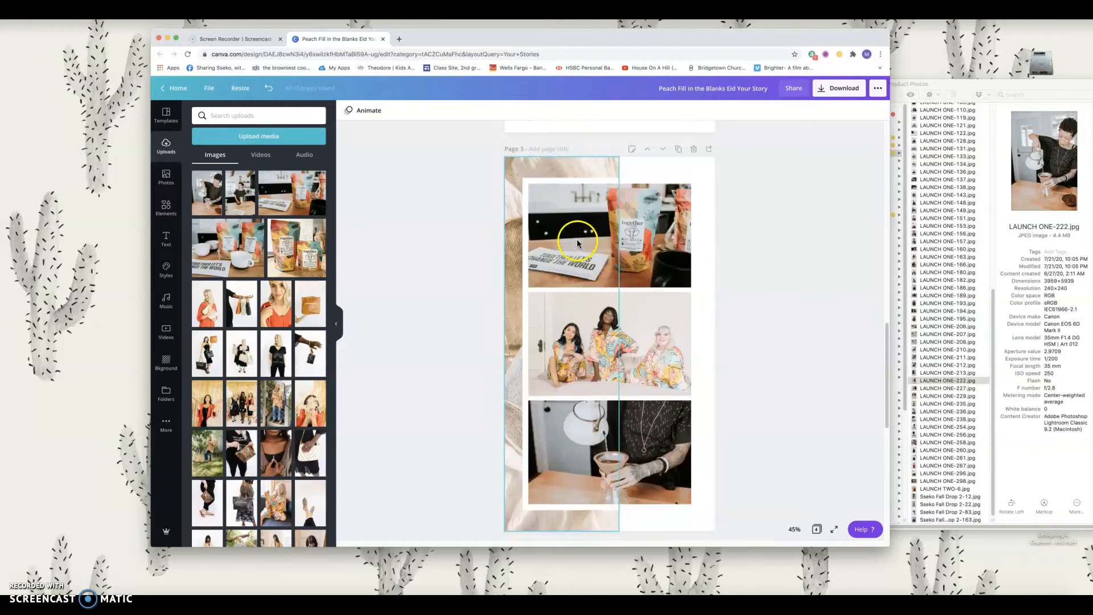
{"action": "scroll", "coordinate": [581, 249], "scroll_direction": "down", "scroll_amount": 3}
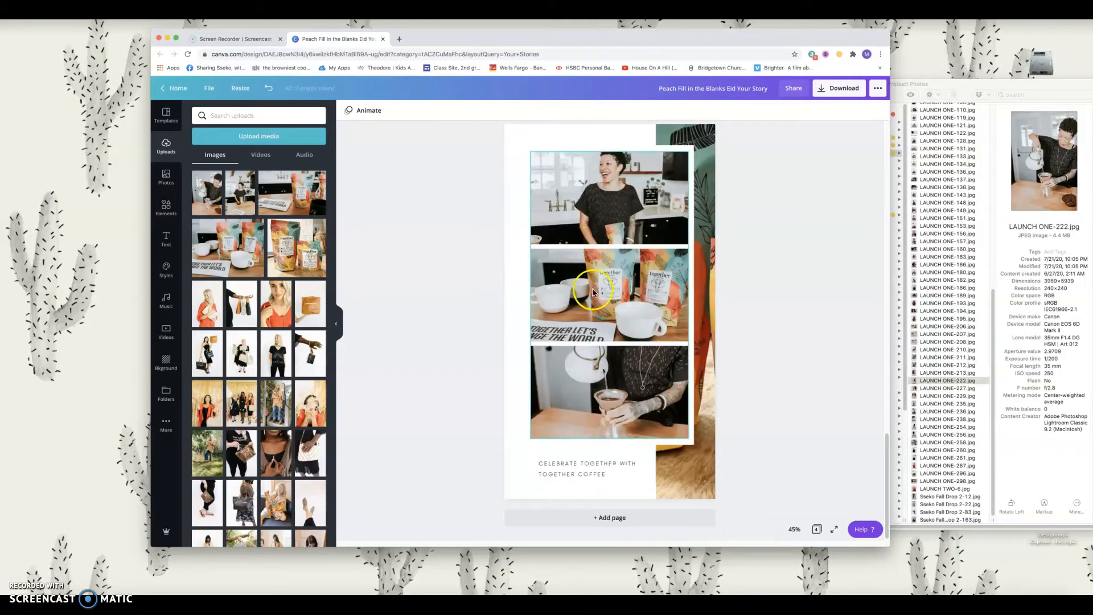
Step: Add page 5 and apply the "ALWAYS EXPLORING" layout with two stacked photo frames from the 4 Photo Grid Your Story template
{"action": "left_click", "coordinate": [601, 526]}
{"action": "left_click", "coordinate": [166, 180]}
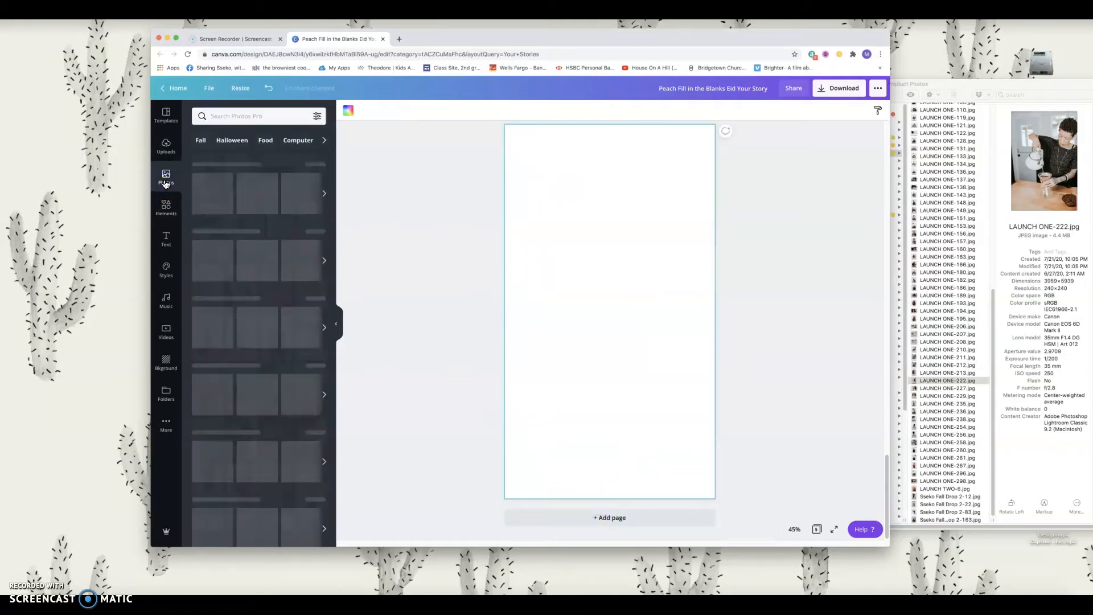
{"action": "left_click", "coordinate": [168, 125]}
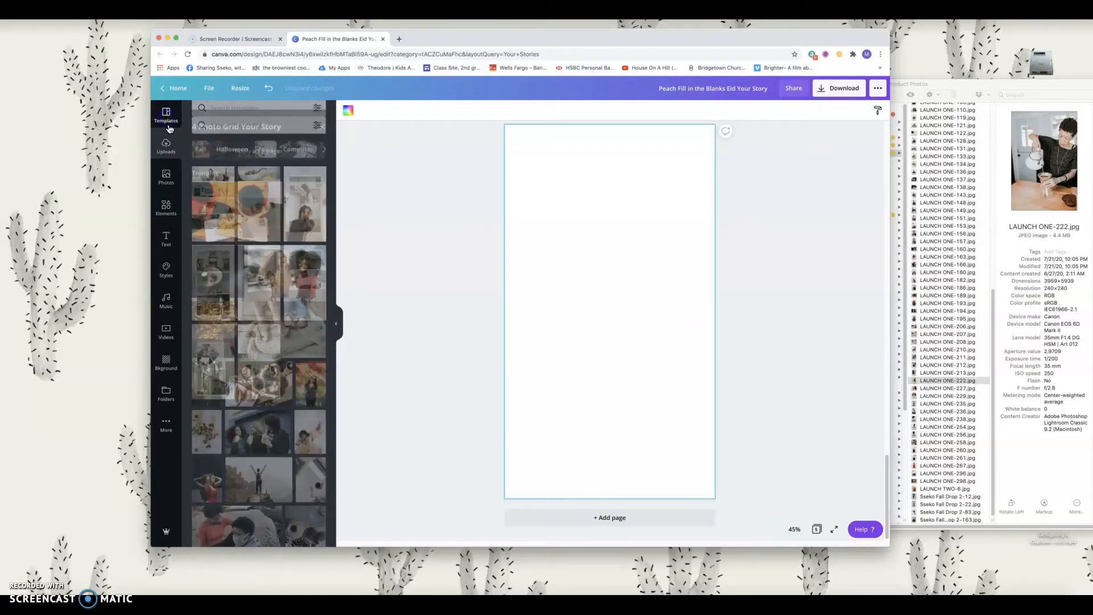
{"action": "left_click_drag", "start_coordinate": [217, 368], "coordinate": [559, 266]}
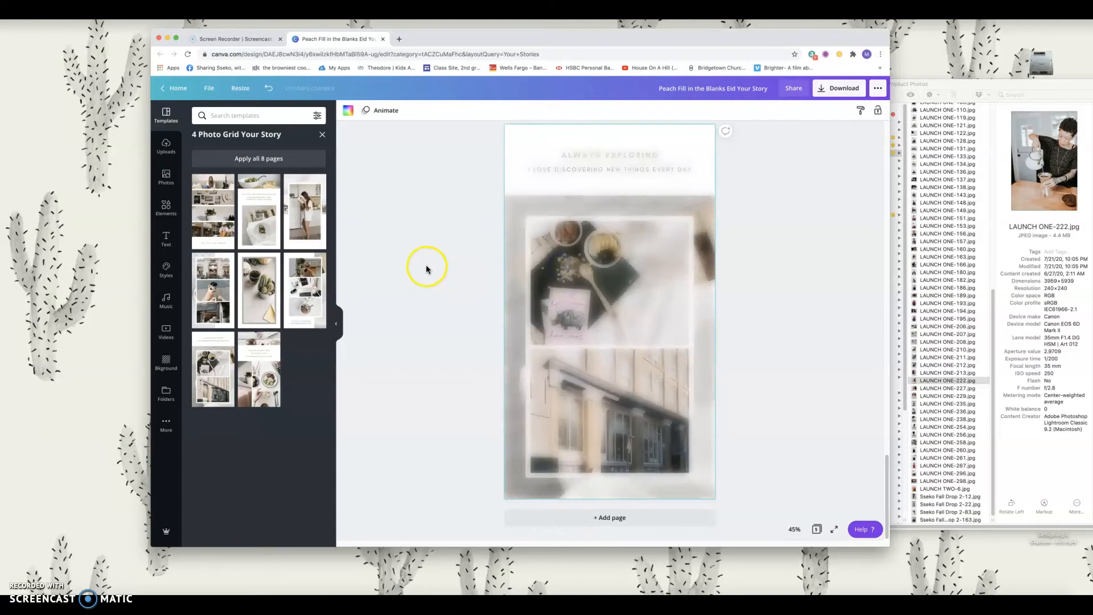
{"action": "left_click", "coordinate": [602, 155]}
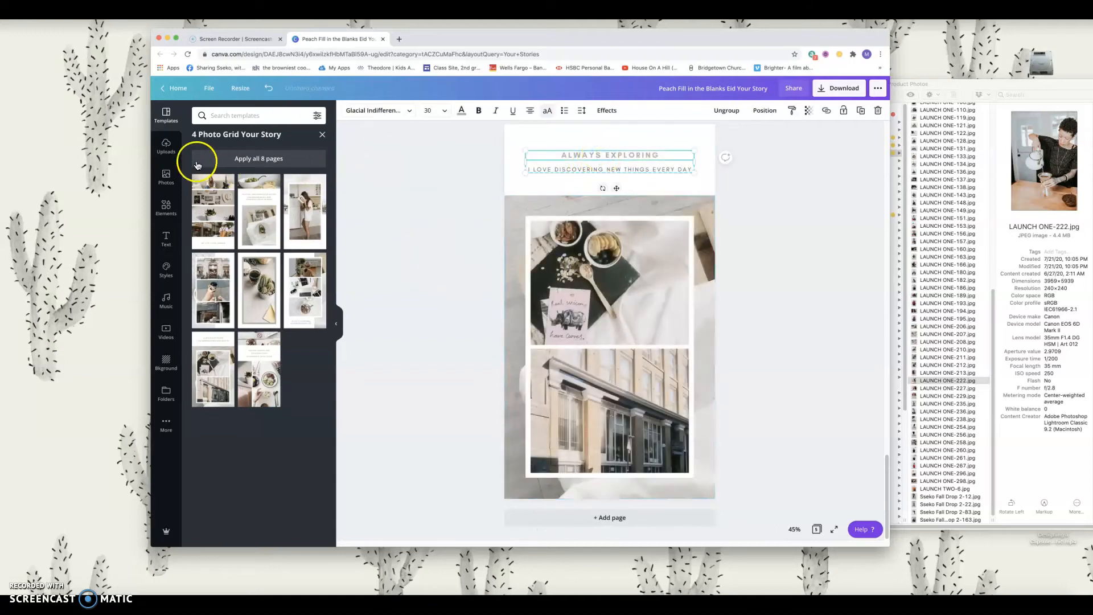
Step: Fill page 5's upper photo frame with the uploaded close-up of a hand on the white chevron bag
{"action": "left_click", "coordinate": [165, 146]}
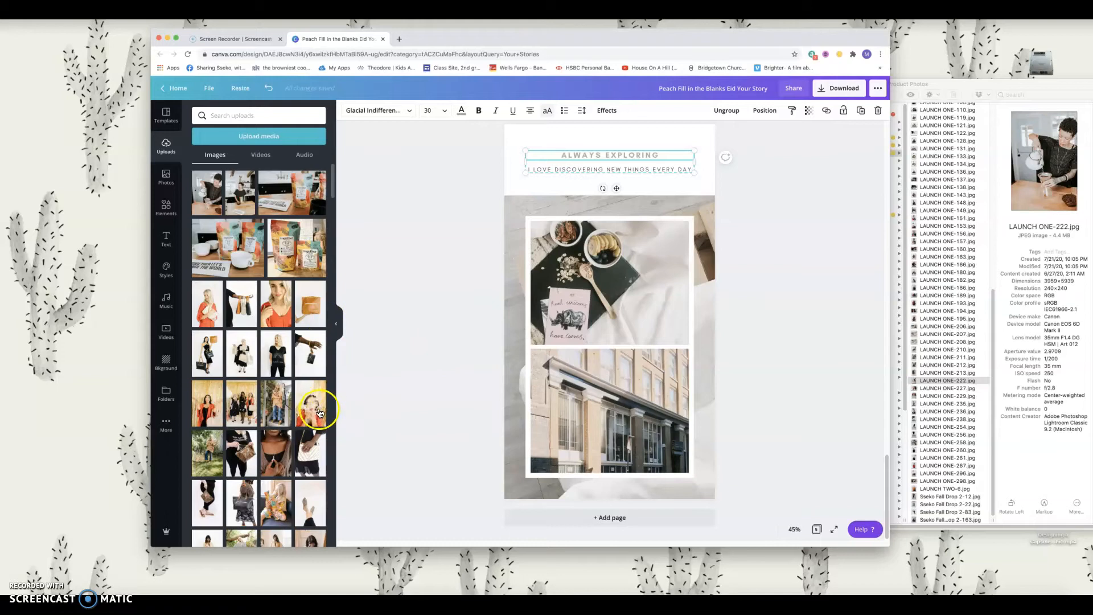
{"action": "scroll", "coordinate": [325, 418], "scroll_direction": "down", "scroll_amount": 2}
{"action": "left_click_drag", "start_coordinate": [323, 415], "coordinate": [567, 281]}
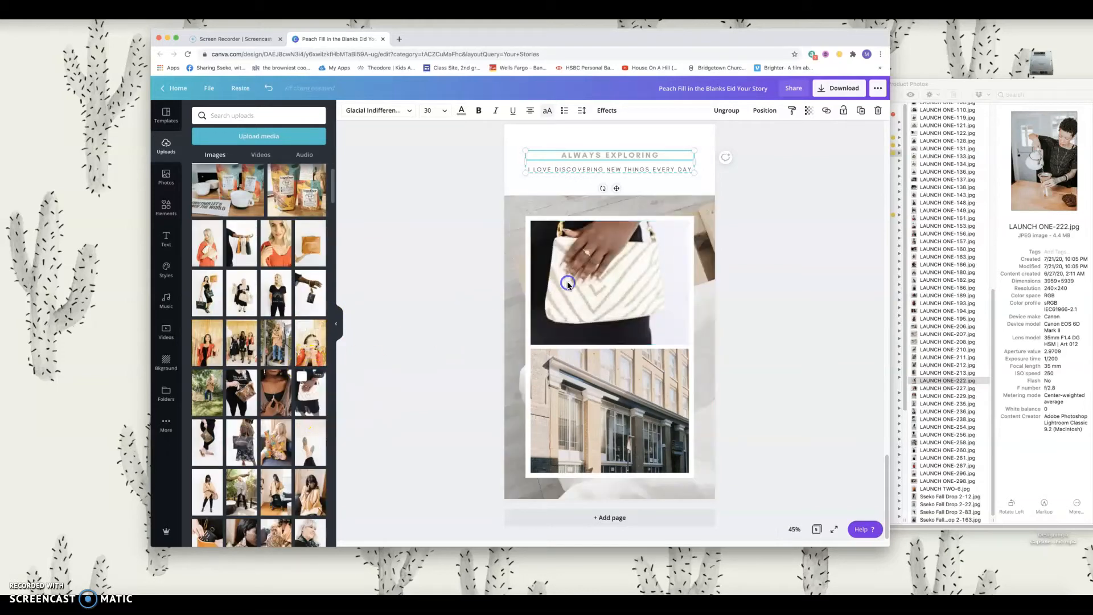
Step: Fill page 5's lower frame with the gold "better together" pouch and makeup brushes photo, enlarging it within the frame
{"action": "scroll", "coordinate": [248, 468], "scroll_direction": "down", "scroll_amount": 3}
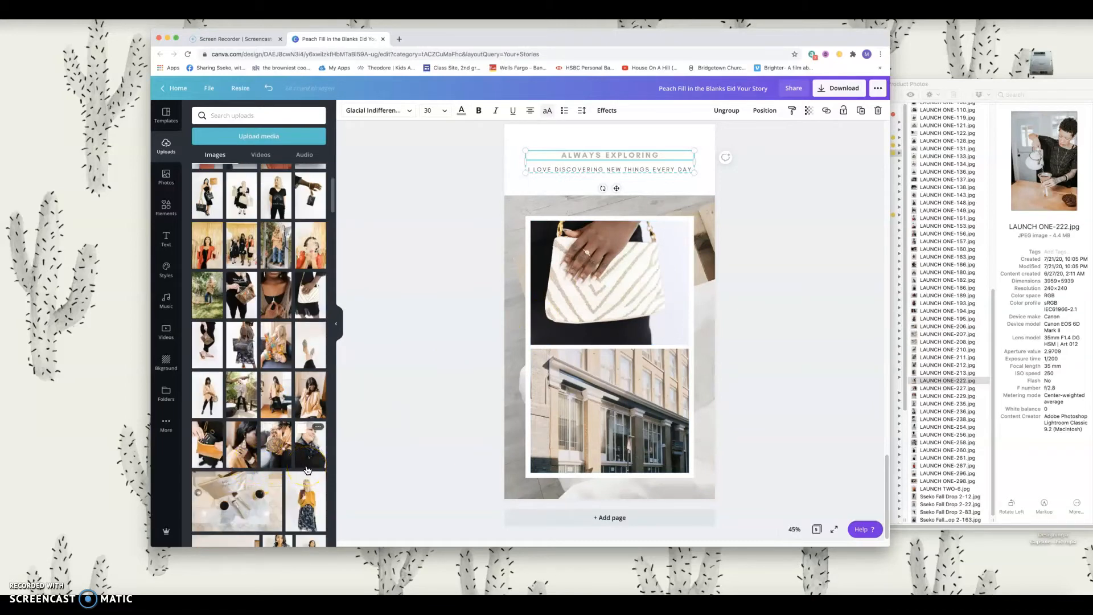
{"action": "scroll", "coordinate": [307, 469], "scroll_direction": "down", "scroll_amount": 3}
{"action": "left_click_drag", "start_coordinate": [230, 400], "coordinate": [578, 411]}
{"action": "double_click", "coordinate": [658, 454]}
{"action": "left_click_drag", "start_coordinate": [703, 472], "coordinate": [738, 496]}
{"action": "left_click", "coordinate": [405, 382]}
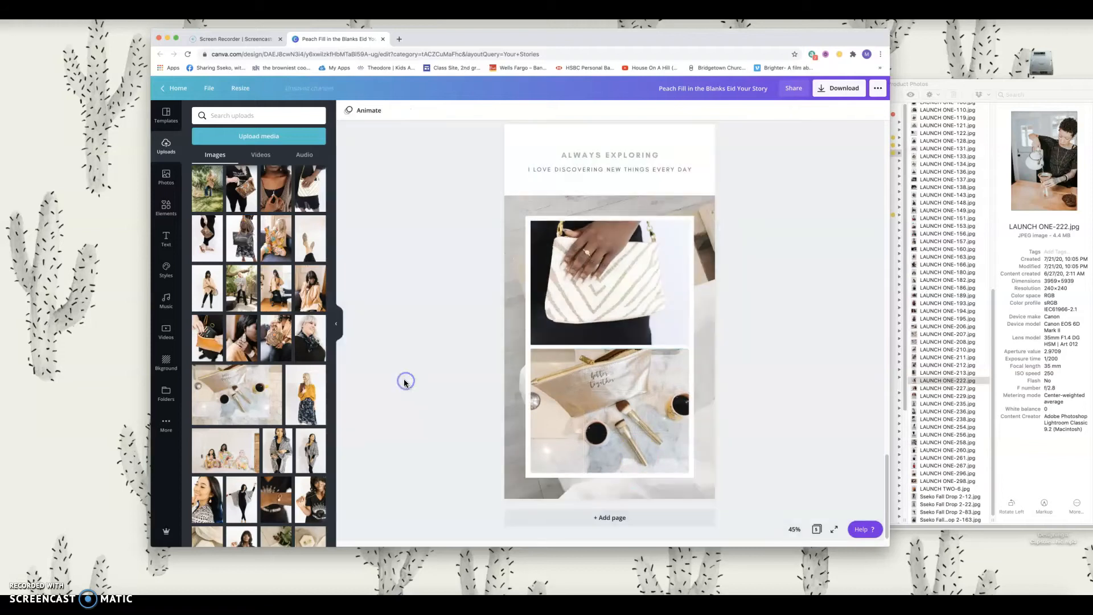
Step: Replace page 5's background image with the gold pouch flat lay and shift its crop toward the photo's tiled side
{"action": "left_click", "coordinate": [509, 213]}
{"action": "left_click_drag", "start_coordinate": [263, 401], "coordinate": [510, 343]}
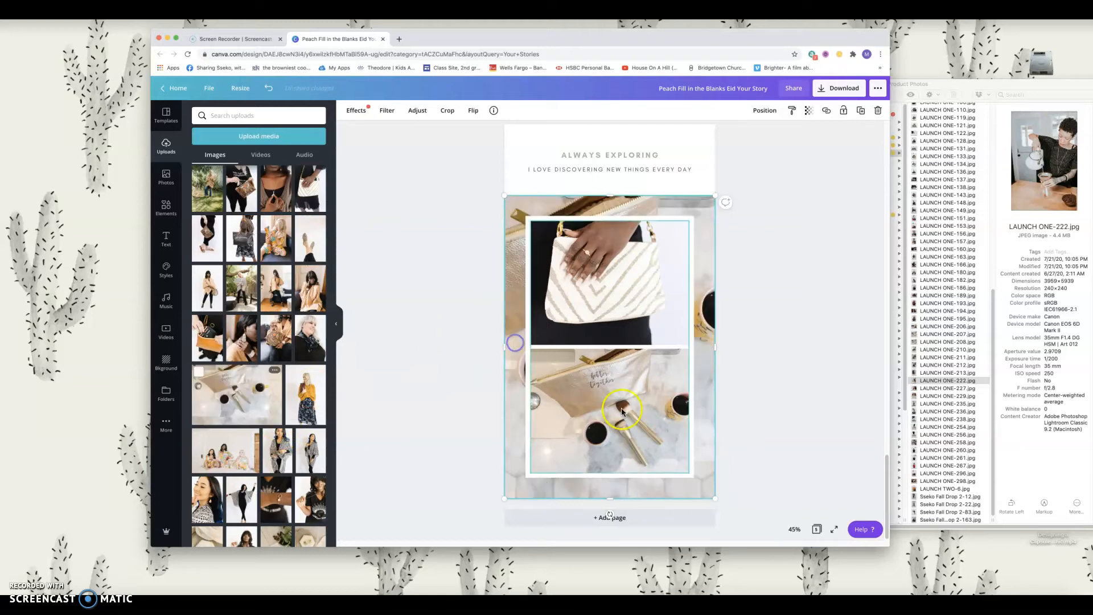
{"action": "left_click", "coordinate": [712, 488]}
{"action": "double_click", "coordinate": [704, 487]}
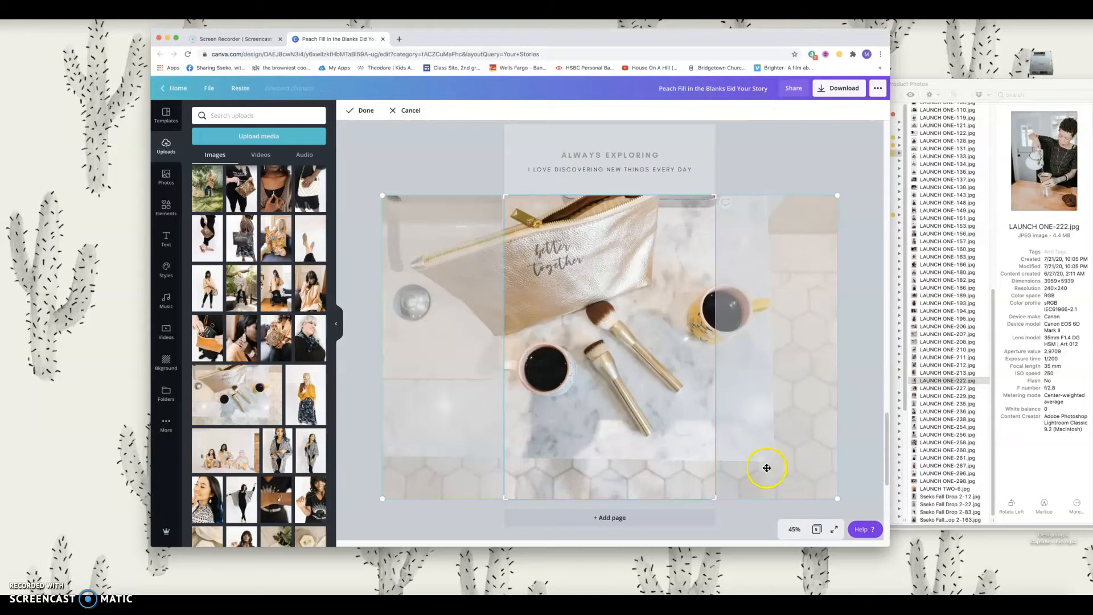
{"action": "left_click_drag", "start_coordinate": [649, 461], "coordinate": [473, 442]}
{"action": "left_click", "coordinate": [822, 424]}
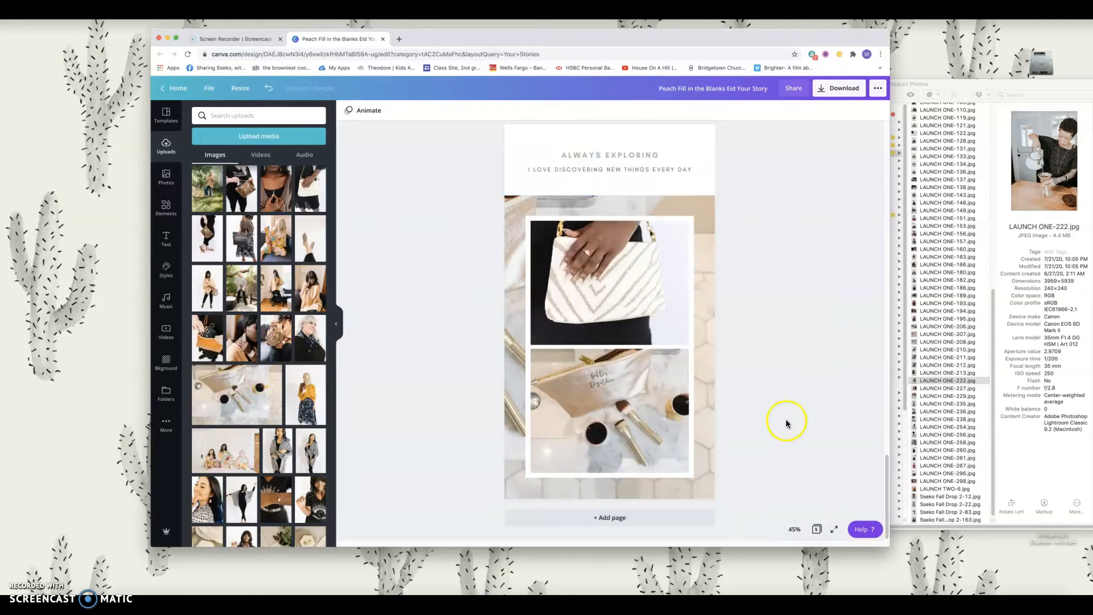
Step: Change page 5's heading to "BAGS THAT SHINE" in bold and its subheading to "ARE GIFTS THAT GIVE"
{"action": "left_click", "coordinate": [592, 156]}
{"action": "left_click", "coordinate": [592, 154]}
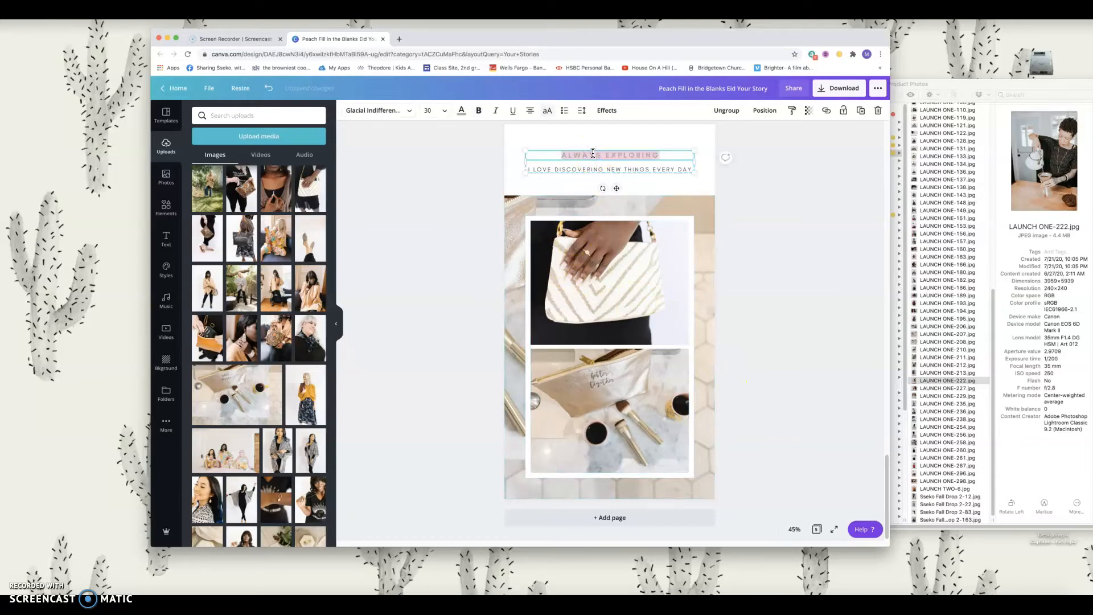
{"action": "type", "text": "BAGS THAT SHINE"}
{"action": "double_click", "coordinate": [580, 166]}
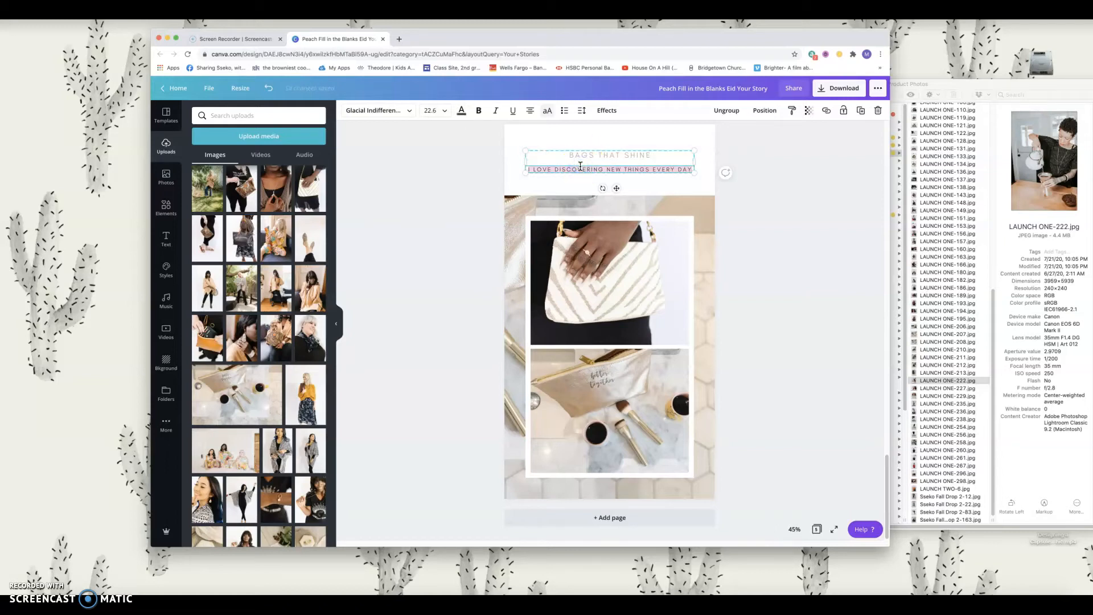
{"action": "type", "text": "ARE GIF"}
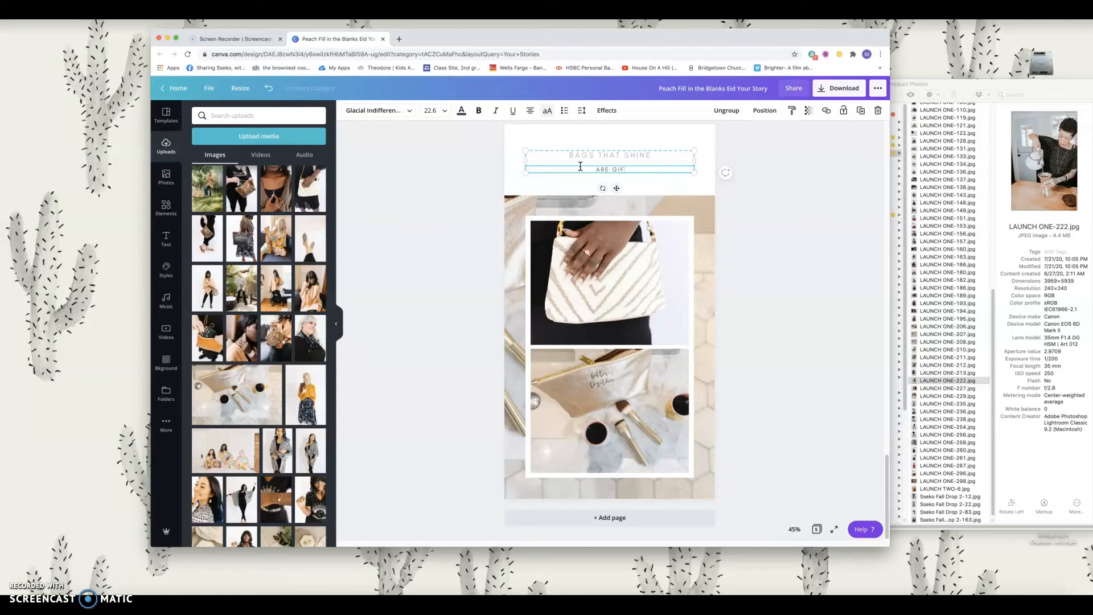
{"action": "double_click", "coordinate": [580, 154]}
{"action": "left_click", "coordinate": [480, 110]}
{"action": "left_click", "coordinate": [791, 286]}
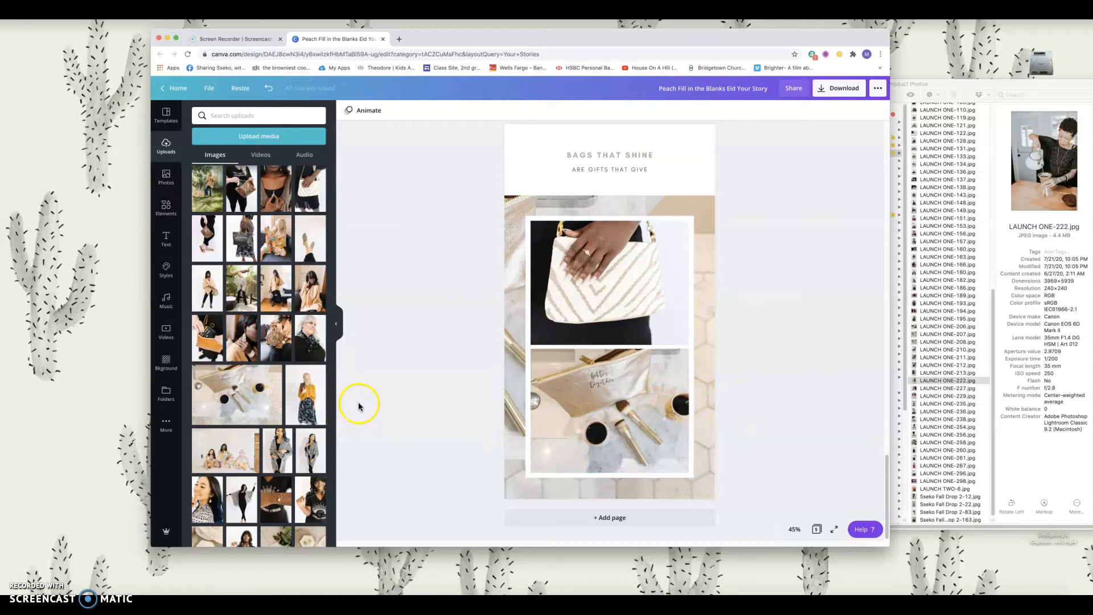
Step: Add page 6 and apply the "MOVING ABROAD AND STARTING OVER" layout from the 4 Photo Grid Your Story template
{"action": "left_click", "coordinate": [582, 516]}
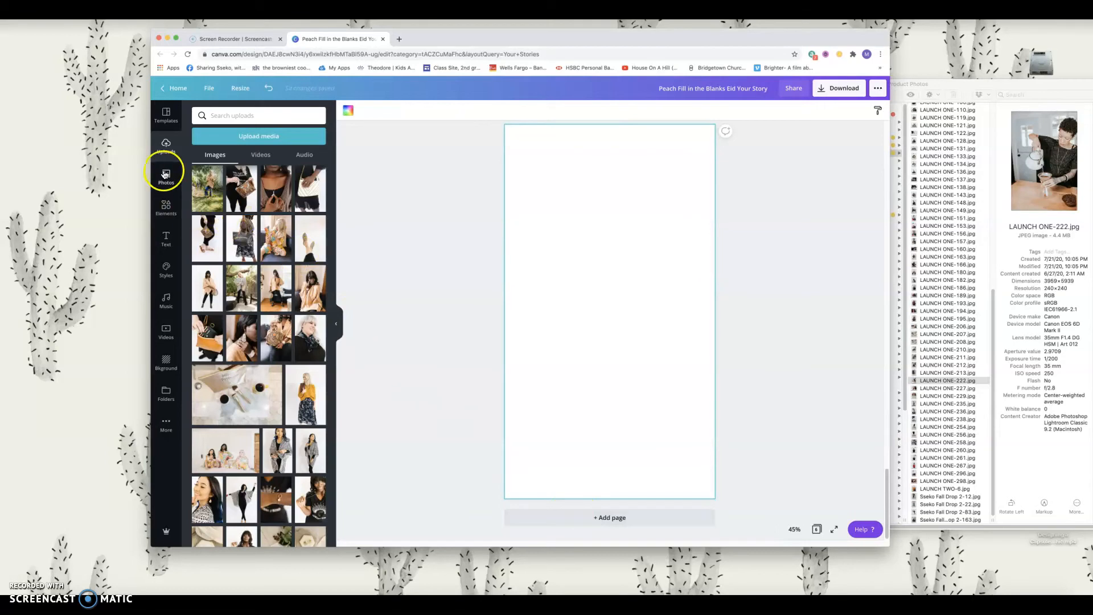
{"action": "left_click", "coordinate": [165, 174]}
{"action": "left_click", "coordinate": [165, 146]}
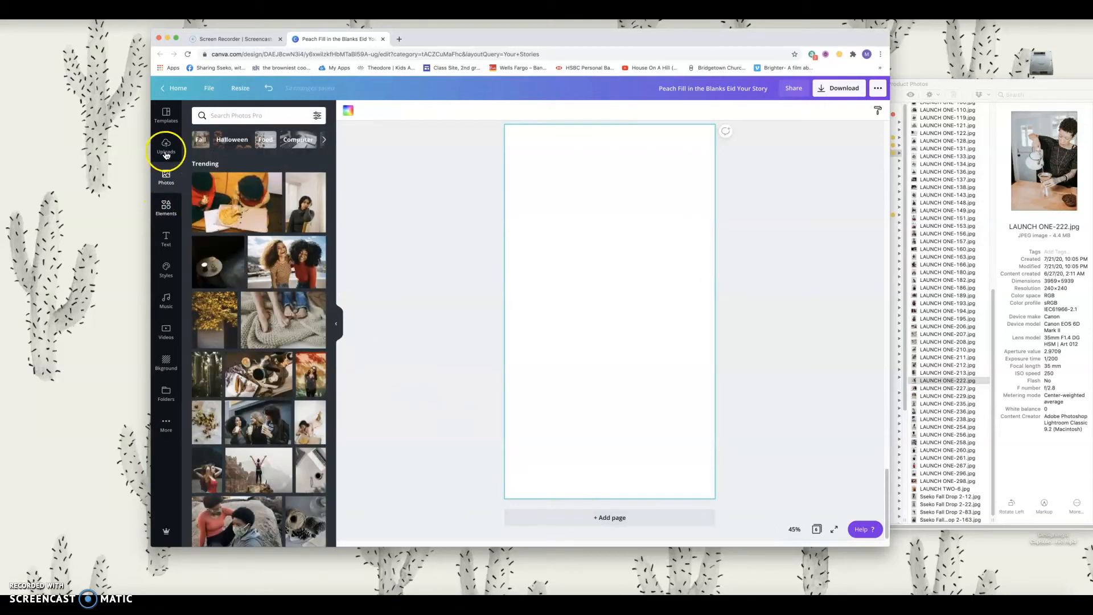
{"action": "left_click", "coordinate": [269, 318]}
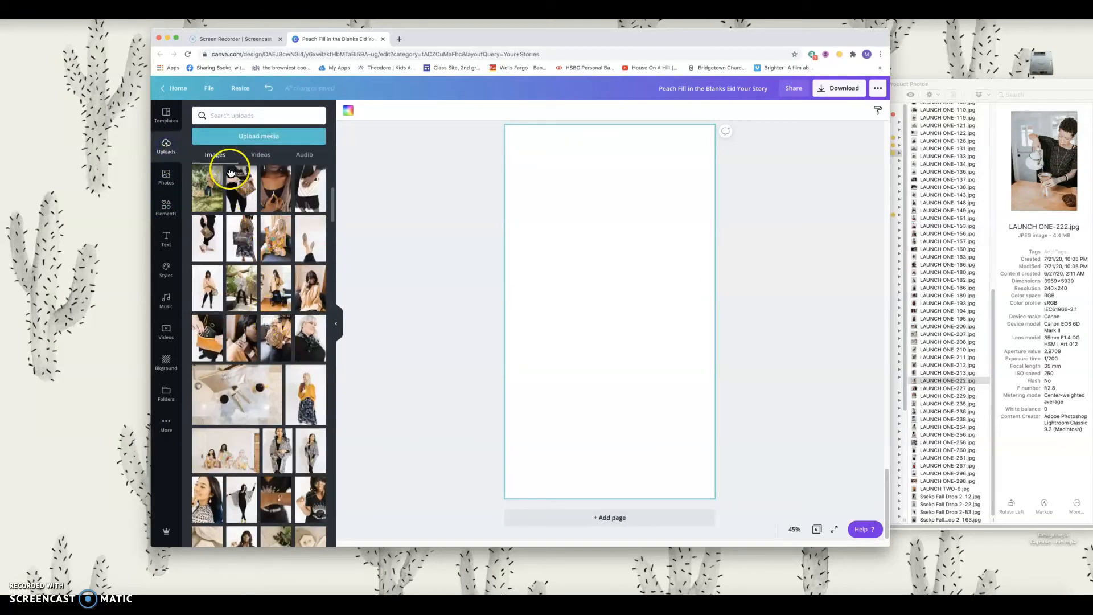
{"action": "left_click", "coordinate": [165, 113]}
{"action": "left_click", "coordinate": [264, 371]}
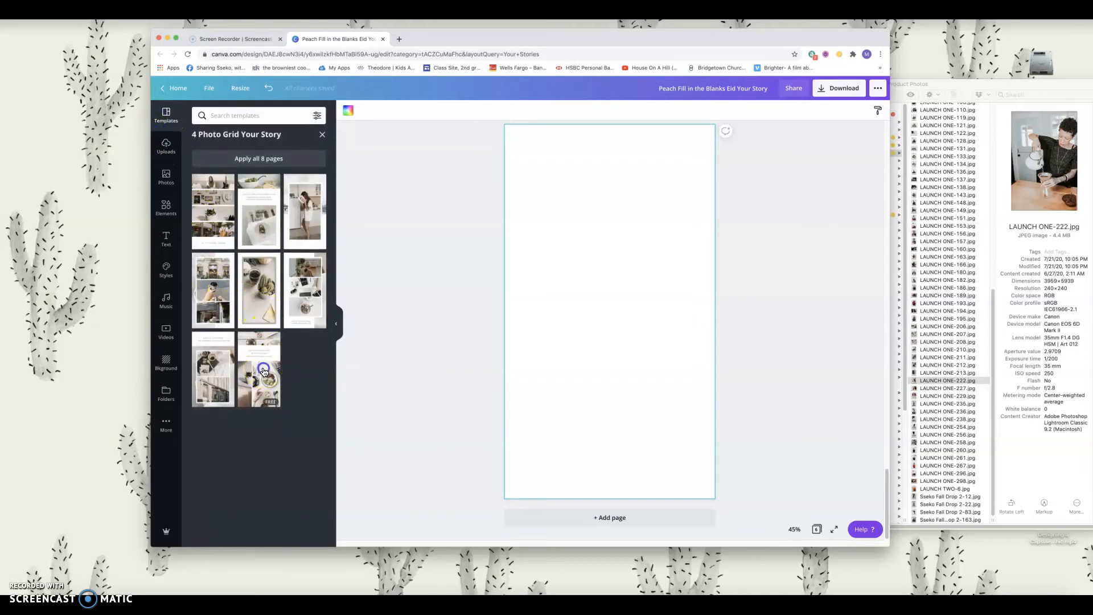
Step: Change page 6's heading to "CUSTOMIZE YOUR PIECE" and its subheading to "IN OUR AMAZING CUSTOM SHOP"
{"action": "triple_click", "coordinate": [598, 229]}
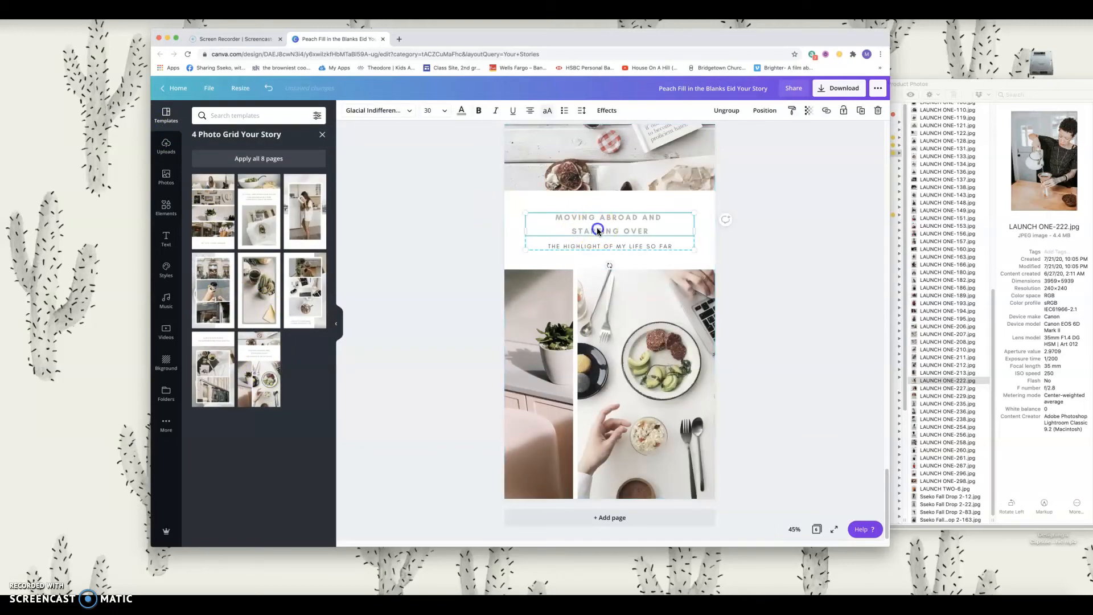
{"action": "left_click_drag", "start_coordinate": [651, 230], "coordinate": [565, 210]}
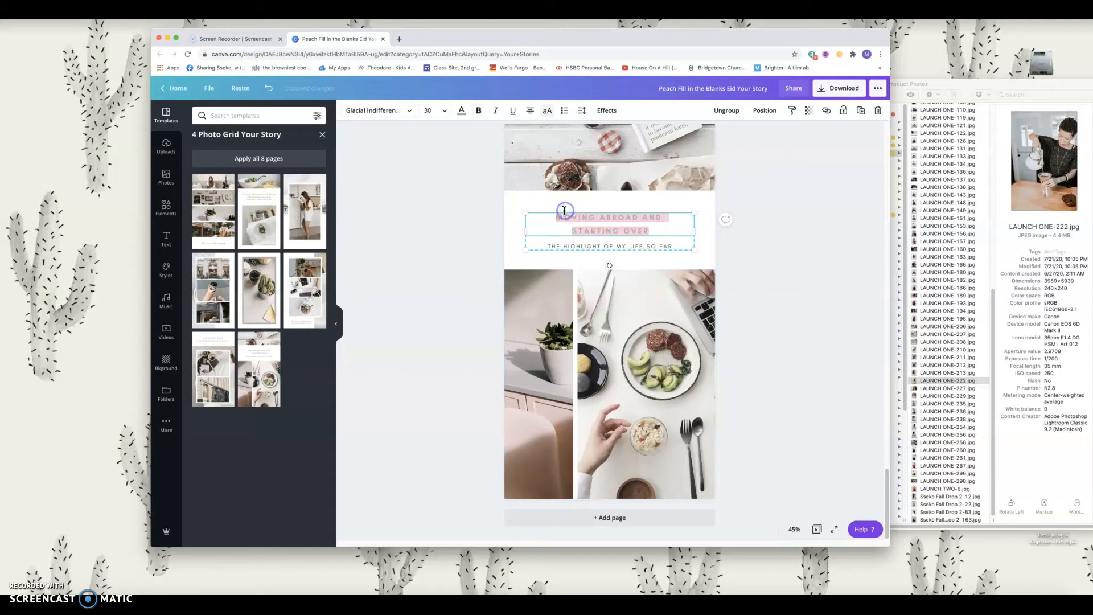
{"action": "type", "text": "CUSTOM"}
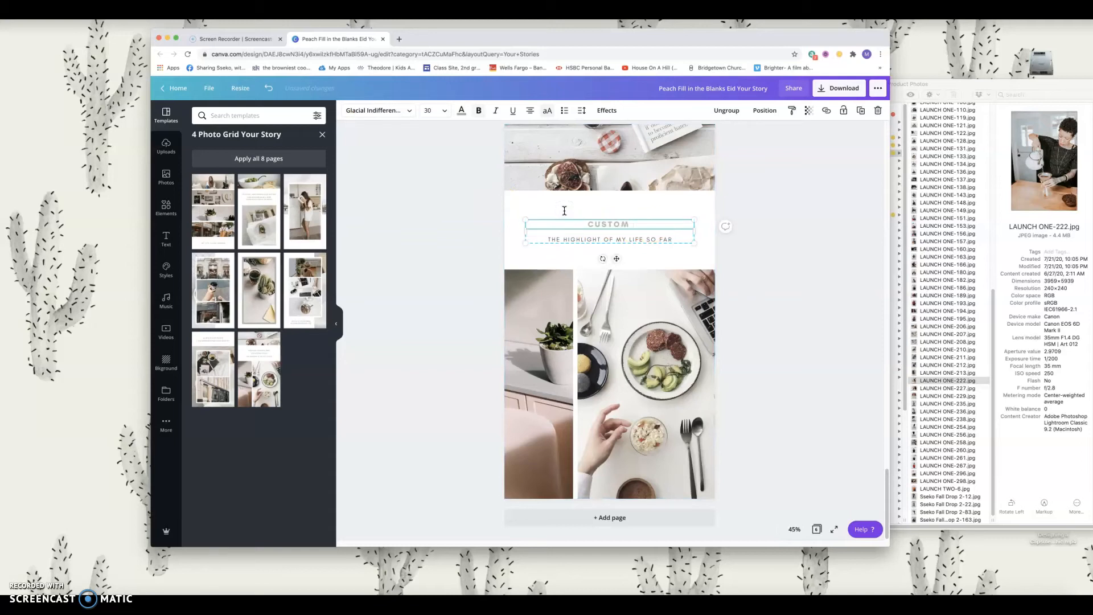
{"action": "type", "text": "IZE YOUR PIECE"}
{"action": "triple_click", "coordinate": [570, 239]}
{"action": "type", "text": "J"}
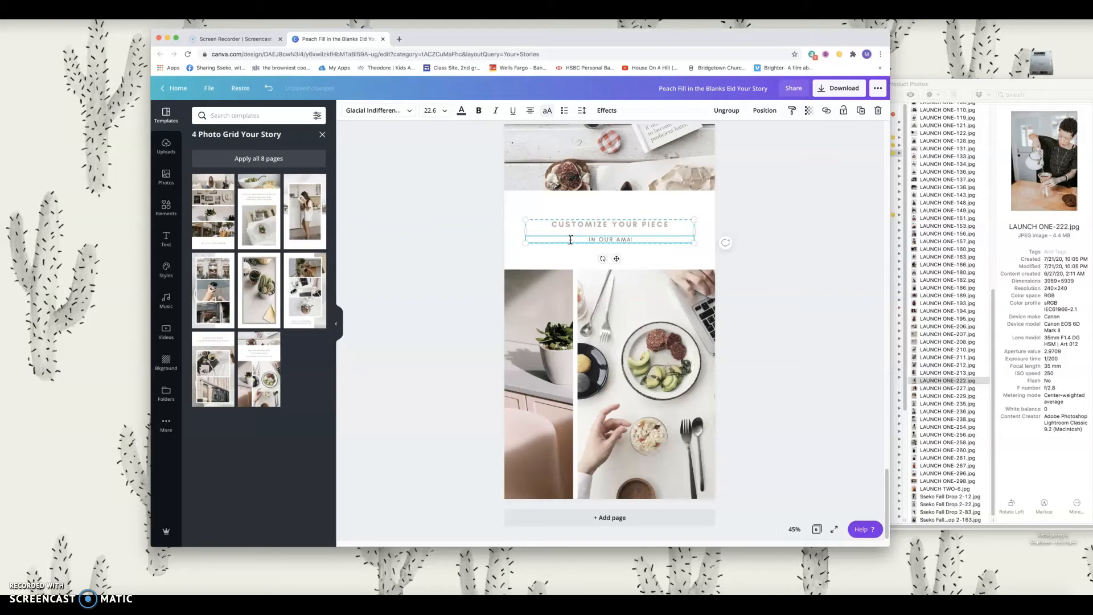
{"action": "type", "text": "N OUR AMAZING CUSTOM SHOP"}
Step: Reword page 6's heading to "DESIGN YOUR PIECE"
{"action": "left_click", "coordinate": [557, 232]}
{"action": "triple_click", "coordinate": [577, 224]}
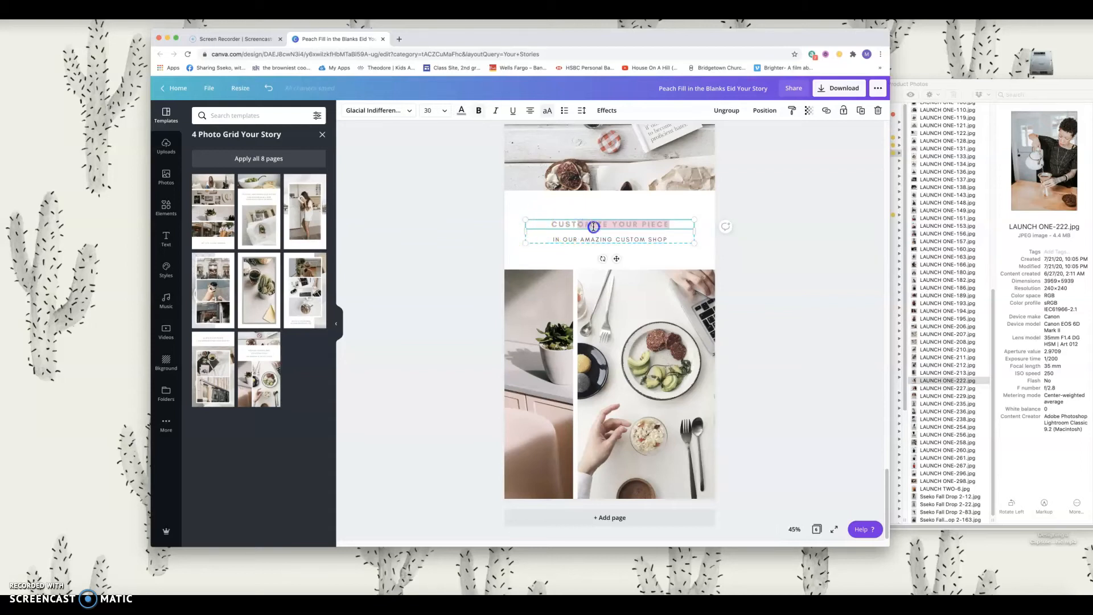
{"action": "double_click", "coordinate": [593, 226]}
{"action": "type", "text": "DESIGN"}
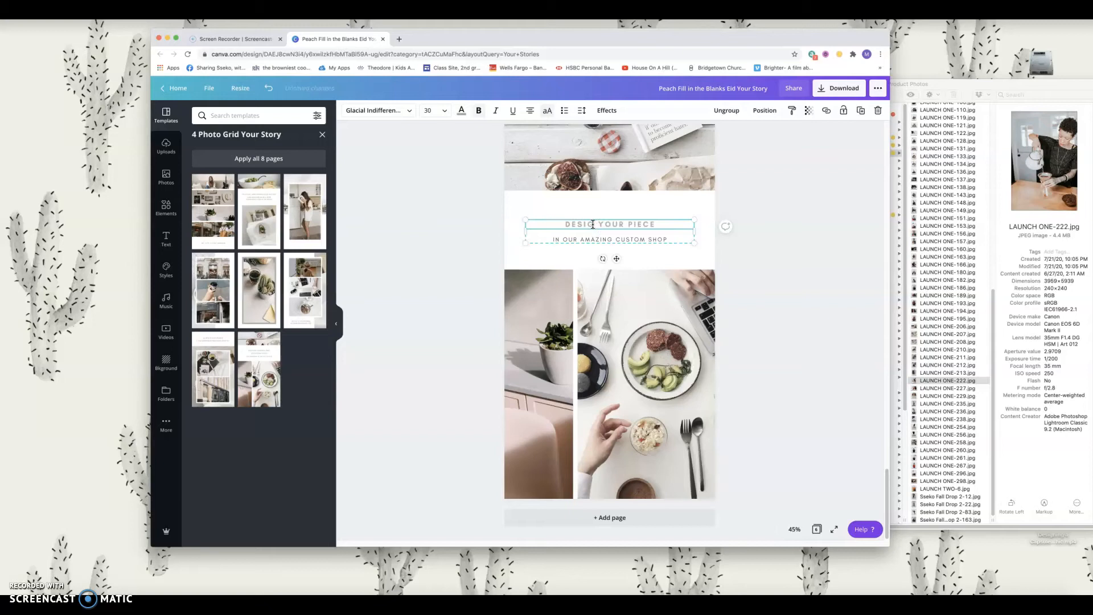
{"action": "left_click", "coordinate": [761, 300]}
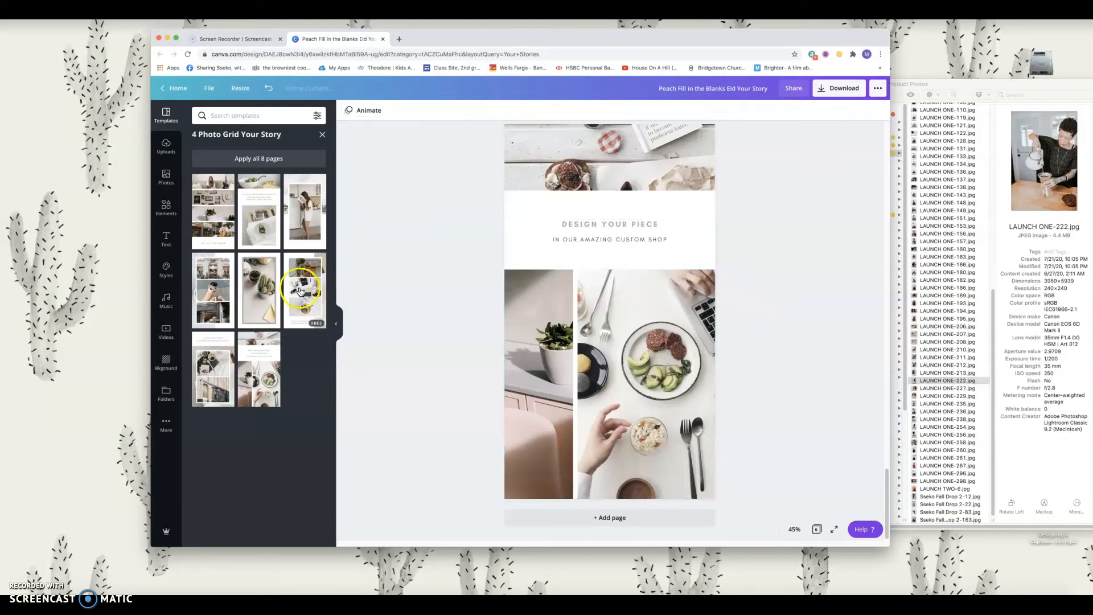
Step: Fill page 6's wide lower frame with the uploaded photo of tan, red and silver pouches on white fabric
{"action": "left_click", "coordinate": [169, 149]}
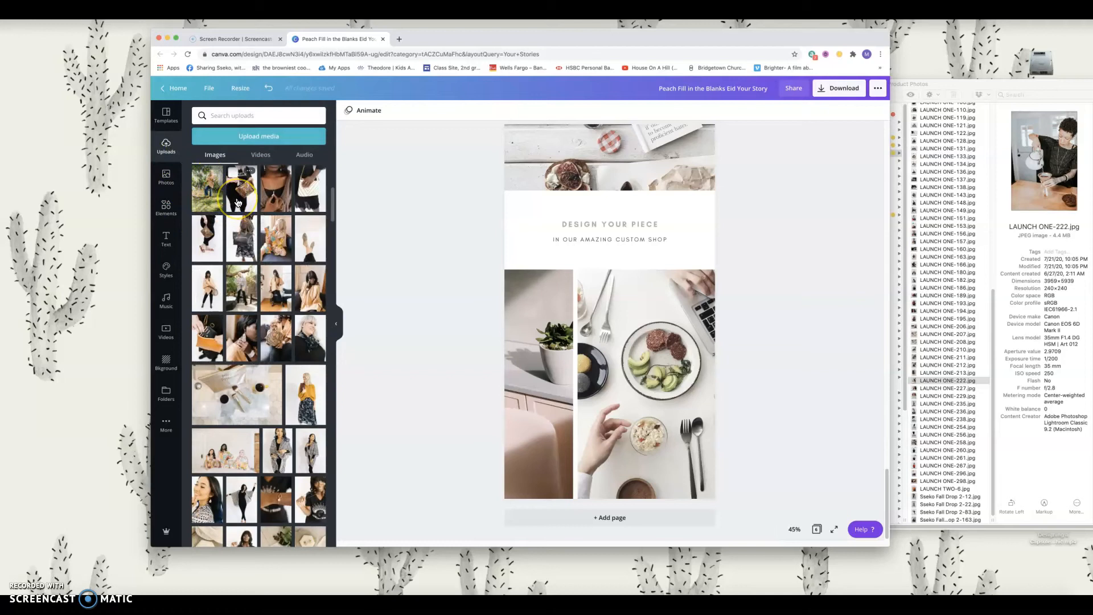
{"action": "scroll", "coordinate": [285, 279], "scroll_direction": "down", "scroll_amount": 3}
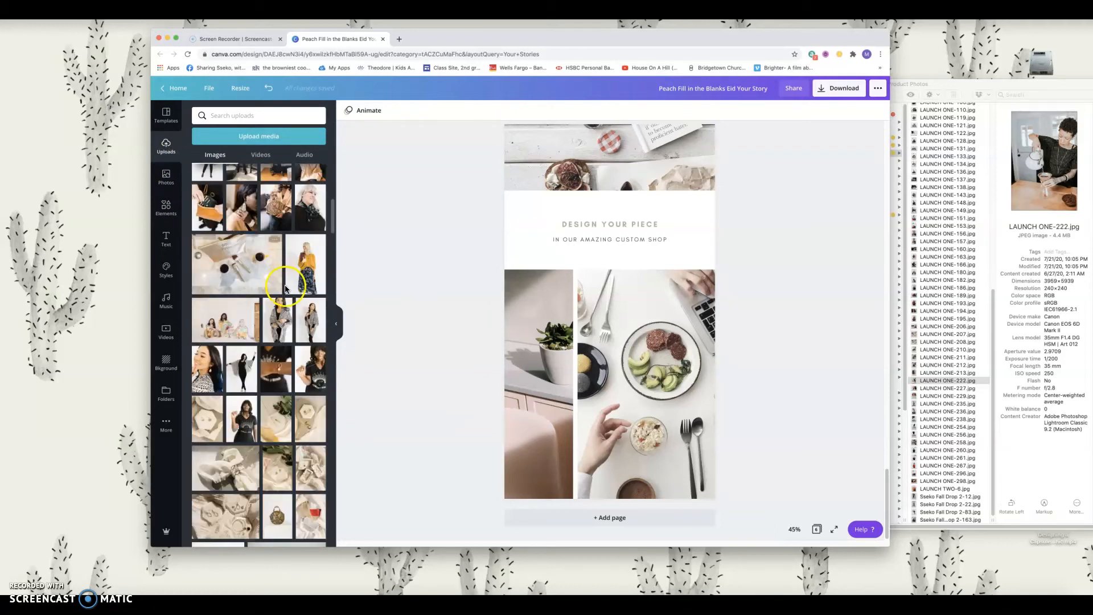
{"action": "scroll", "coordinate": [282, 358], "scroll_direction": "down", "scroll_amount": 5}
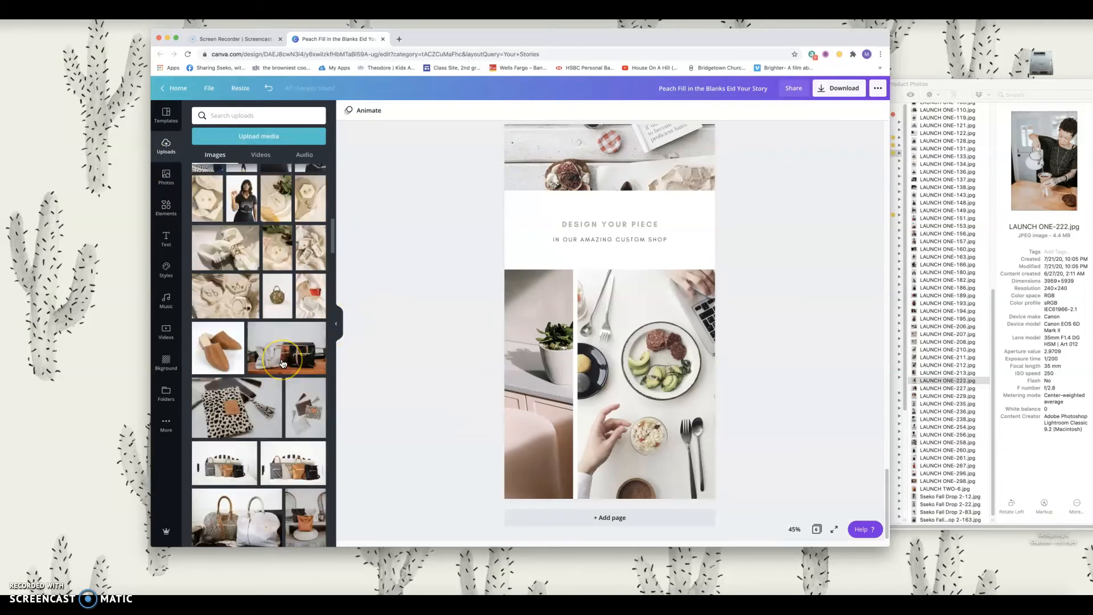
{"action": "left_click_drag", "start_coordinate": [277, 296], "coordinate": [631, 332]}
{"action": "scroll", "coordinate": [310, 300], "scroll_direction": "up", "scroll_amount": 2}
{"action": "left_click_drag", "start_coordinate": [309, 358], "coordinate": [618, 370]}
{"action": "mouse_move", "coordinate": [295, 348]}
{"action": "left_mouse_down"}
{"action": "mouse_move", "coordinate": [278, 353]}
{"action": "mouse_move", "coordinate": [518, 349]}
{"action": "mouse_move", "coordinate": [280, 347]}
{"action": "left_mouse_up"}
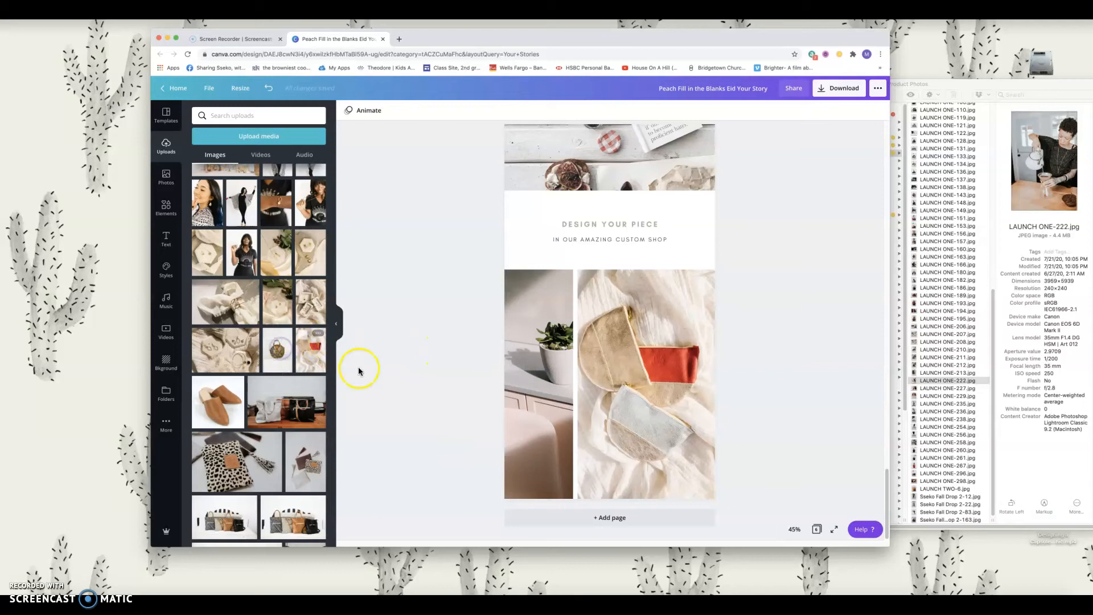
Step: Fill page 6's narrow lower frame with the uploaded leopard-print and brown pouches photo, then enlarge and reposition it within the frame
{"action": "scroll", "coordinate": [233, 363], "scroll_direction": "up", "scroll_amount": 1}
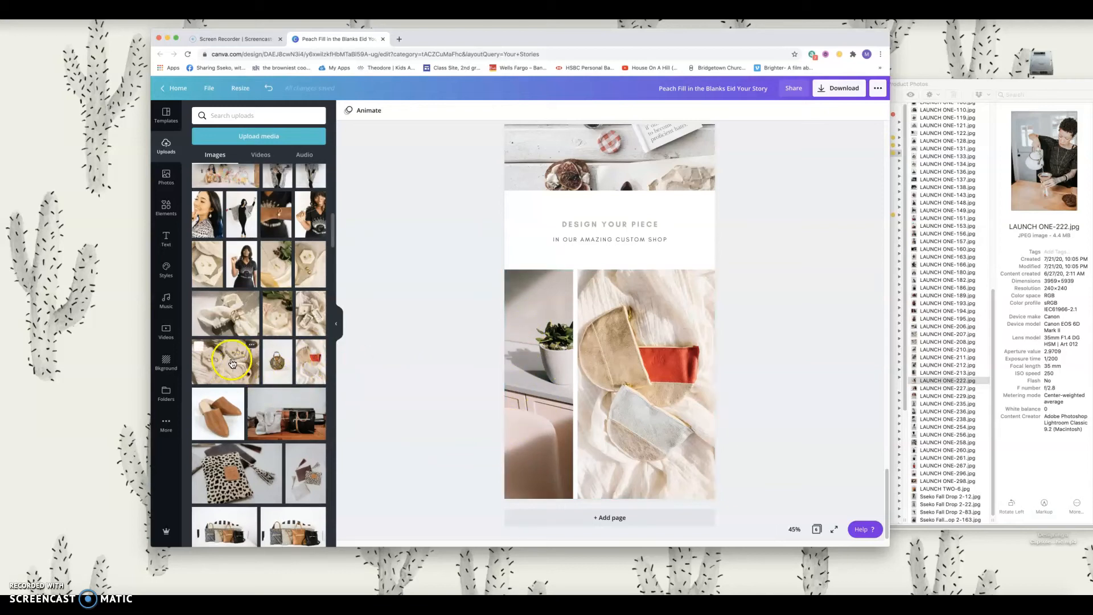
{"action": "scroll", "coordinate": [232, 363], "scroll_direction": "up", "scroll_amount": 10}
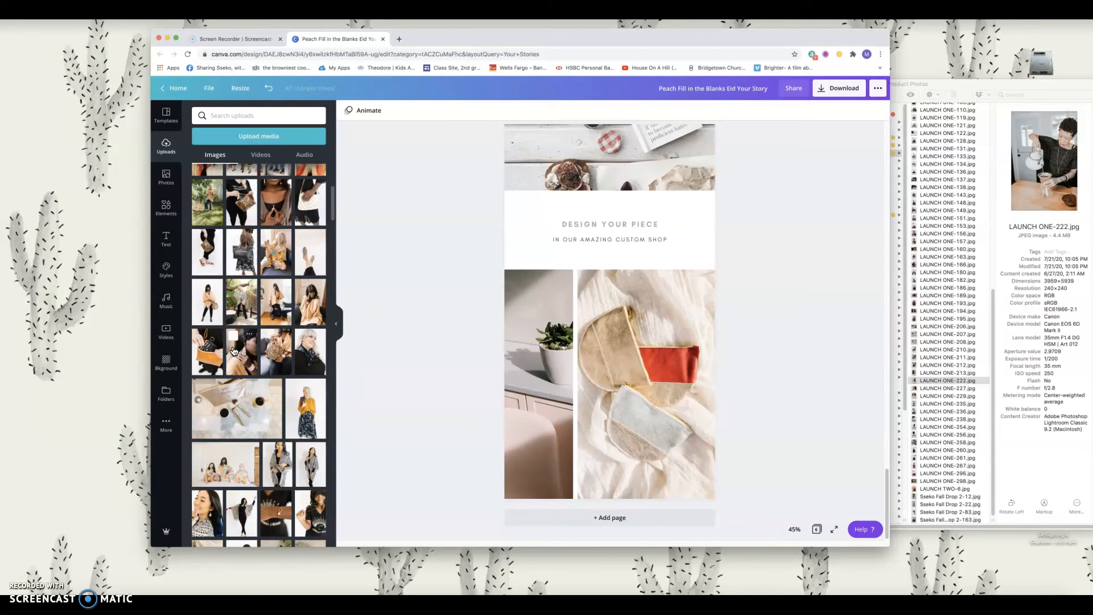
{"action": "scroll", "coordinate": [233, 351], "scroll_direction": "up", "scroll_amount": 3}
{"action": "scroll", "coordinate": [233, 351], "scroll_direction": "up", "scroll_amount": 3}
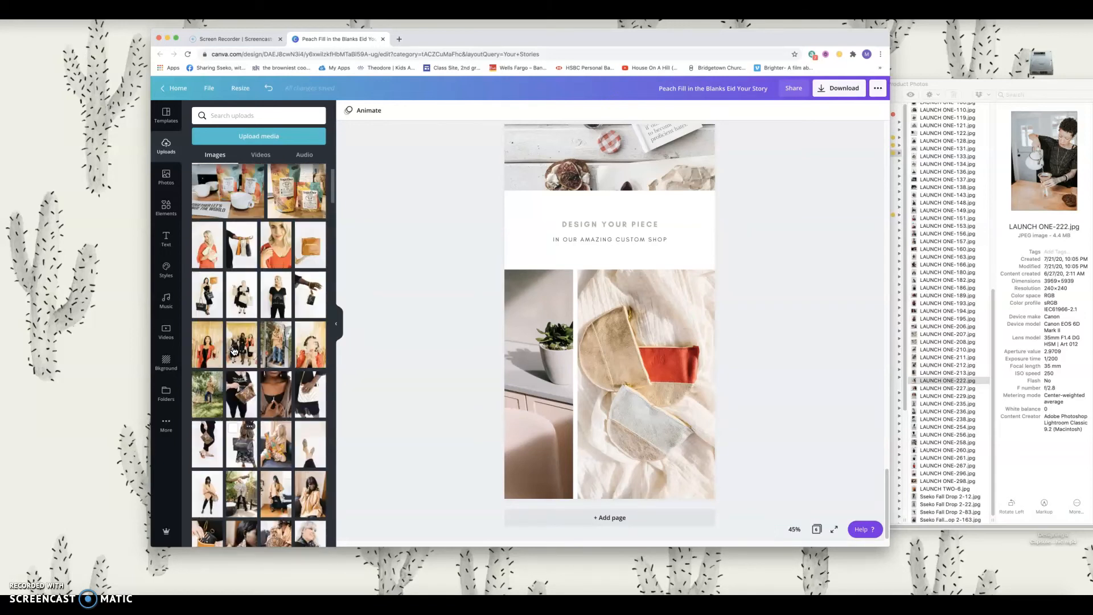
{"action": "scroll", "coordinate": [234, 350], "scroll_direction": "up", "scroll_amount": 2}
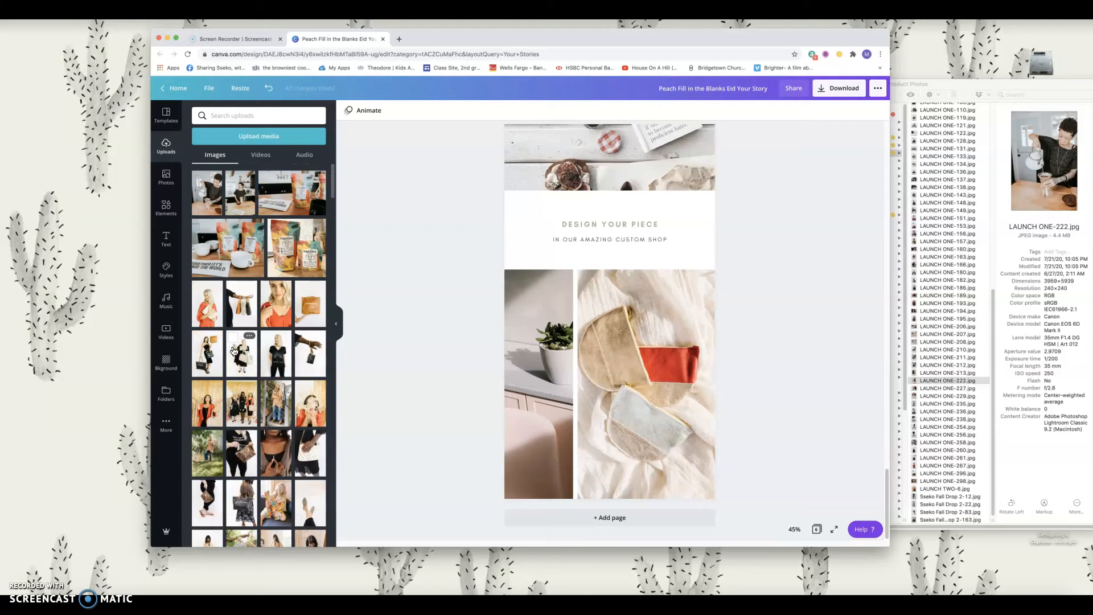
{"action": "scroll", "coordinate": [250, 341], "scroll_direction": "down", "scroll_amount": 10}
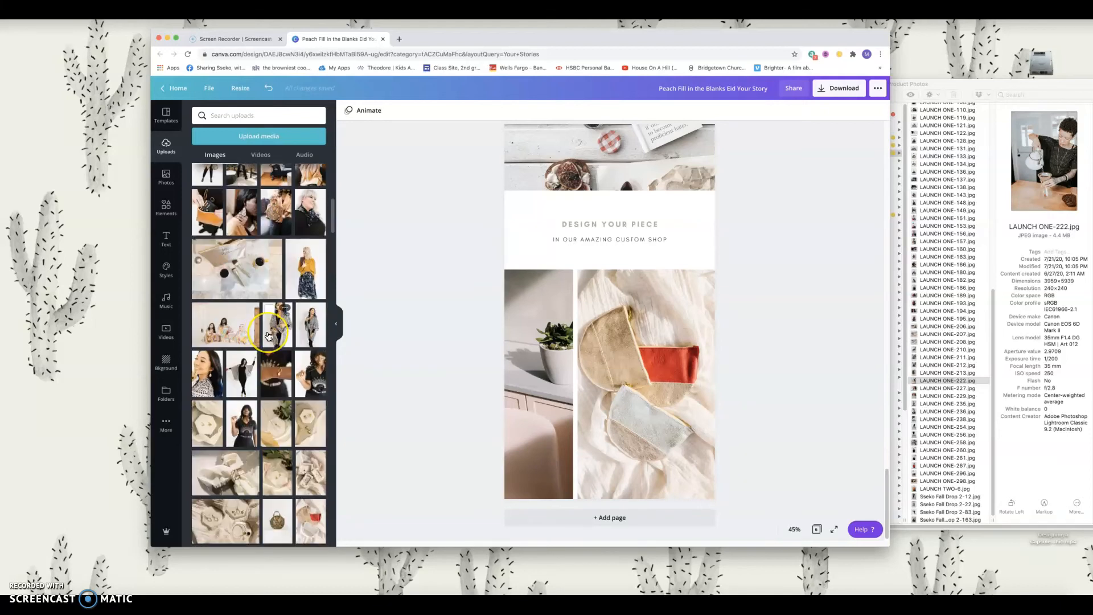
{"action": "left_click_drag", "start_coordinate": [307, 376], "coordinate": [511, 373]}
{"action": "double_click", "coordinate": [524, 374]}
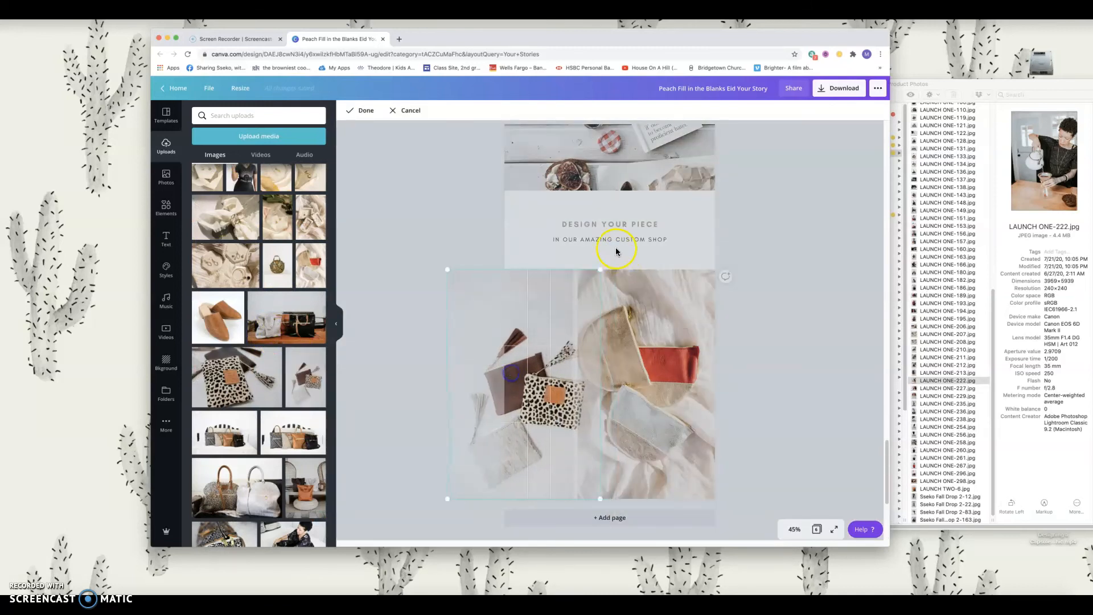
{"action": "mouse_move", "coordinate": [600, 269]}
{"action": "left_mouse_down"}
{"action": "mouse_move", "coordinate": [670, 213]}
{"action": "mouse_move", "coordinate": [612, 252]}
{"action": "left_mouse_up"}
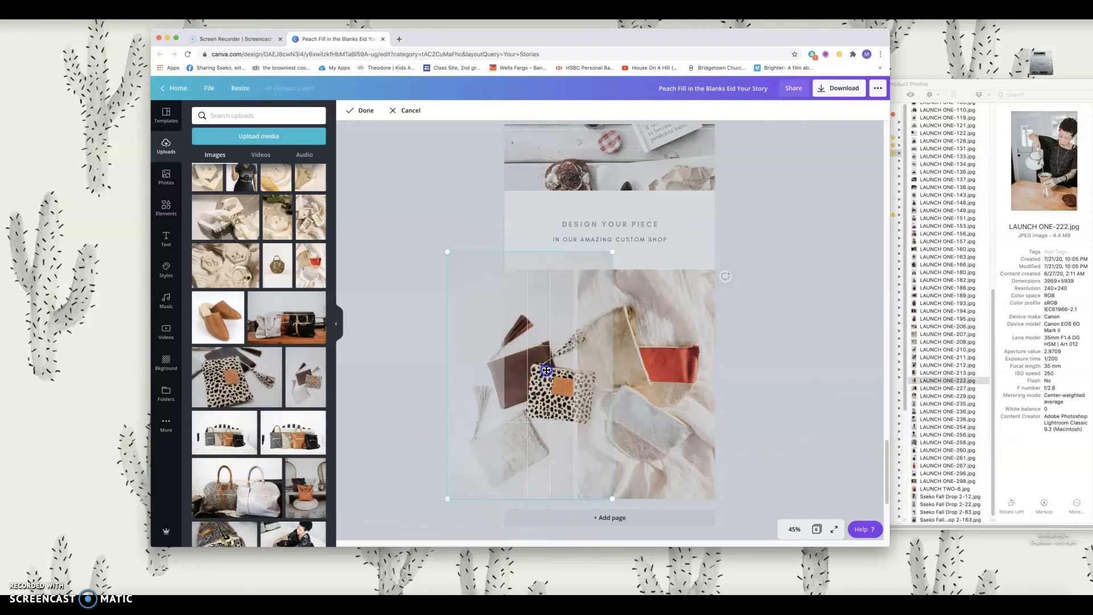
{"action": "left_click_drag", "start_coordinate": [546, 370], "coordinate": [561, 366]}
{"action": "left_click", "coordinate": [418, 353]}
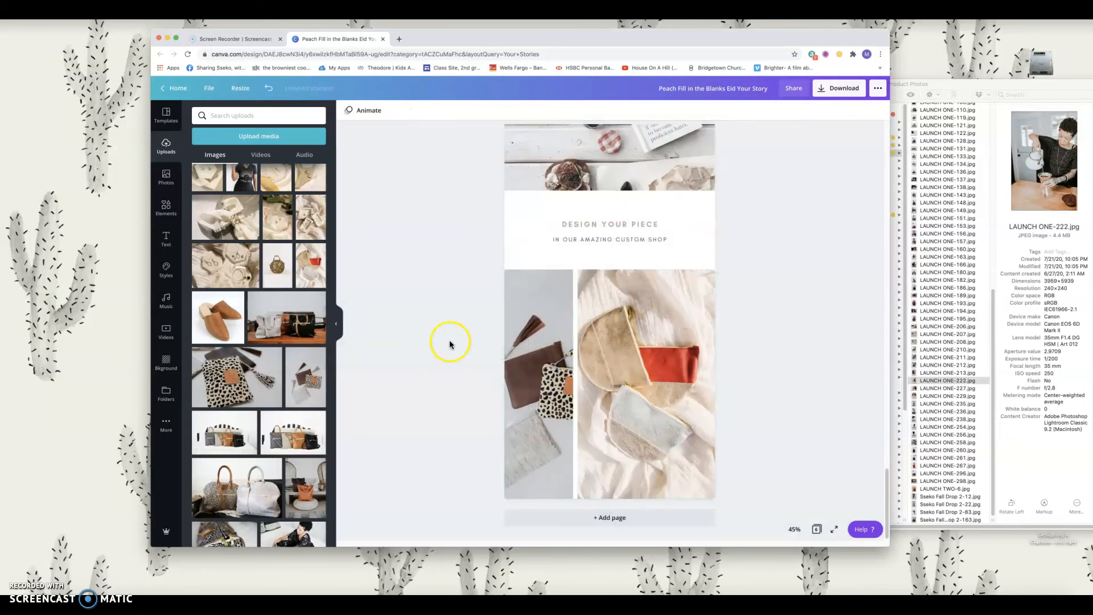
Step: Delete the leopard-print pouch photo and then the whole two-frame grid from the lower part of page 6
{"action": "left_click", "coordinate": [565, 340]}
{"action": "double_click", "coordinate": [544, 341]}
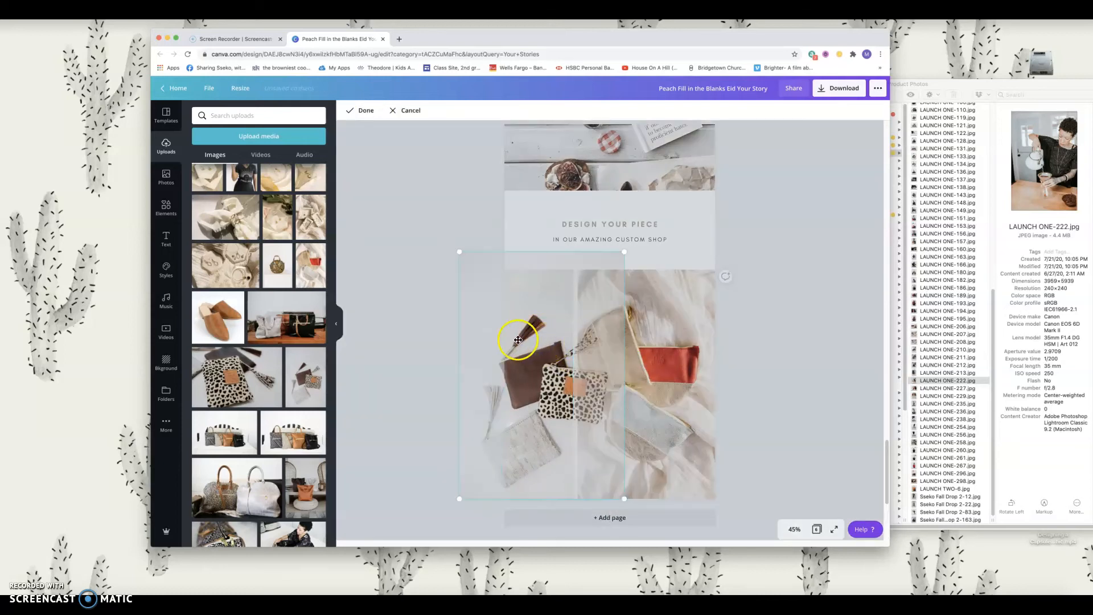
{"action": "key", "text": "Delete"}
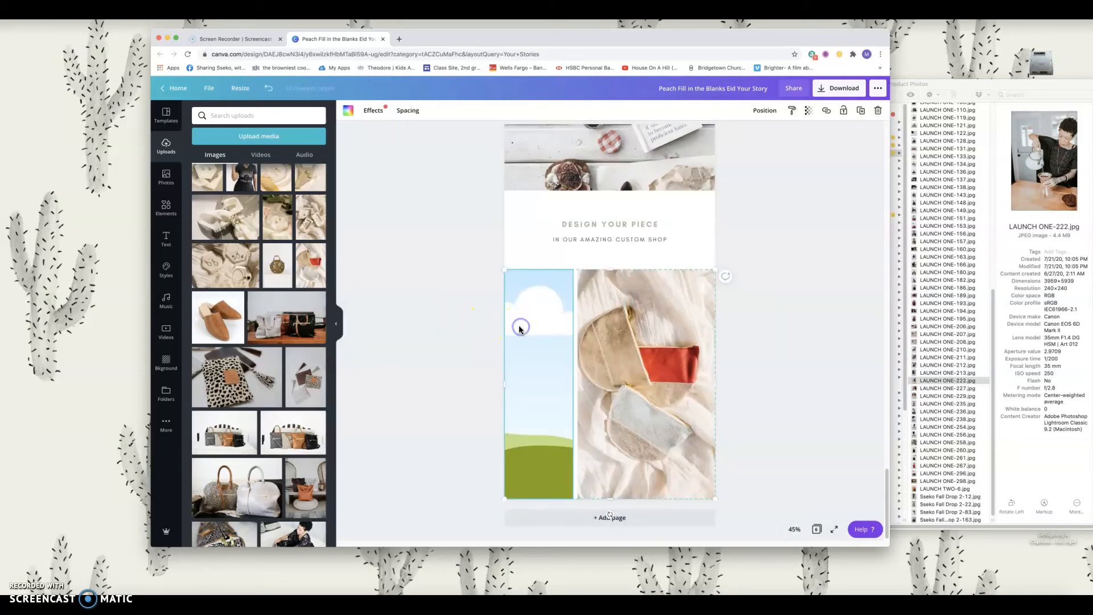
{"action": "key", "text": "Delete"}
Step: Place the uploaded tan, red and silver pouches photo below page 6's text and enlarge it to the full page width
{"action": "left_click_drag", "start_coordinate": [311, 264], "coordinate": [527, 301]}
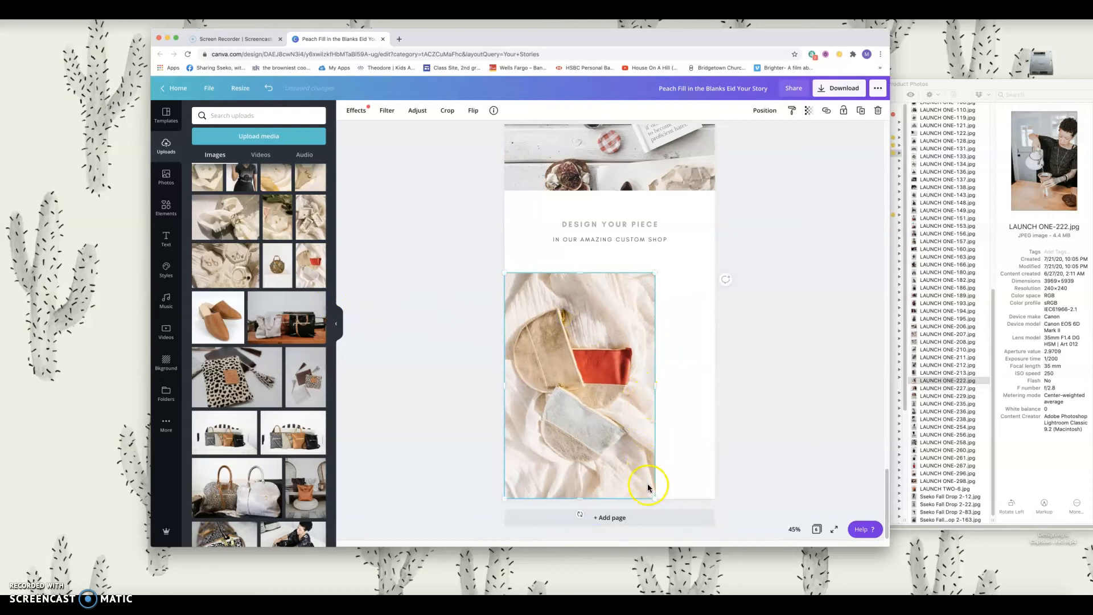
{"action": "left_click_drag", "start_coordinate": [653, 496], "coordinate": [766, 551]}
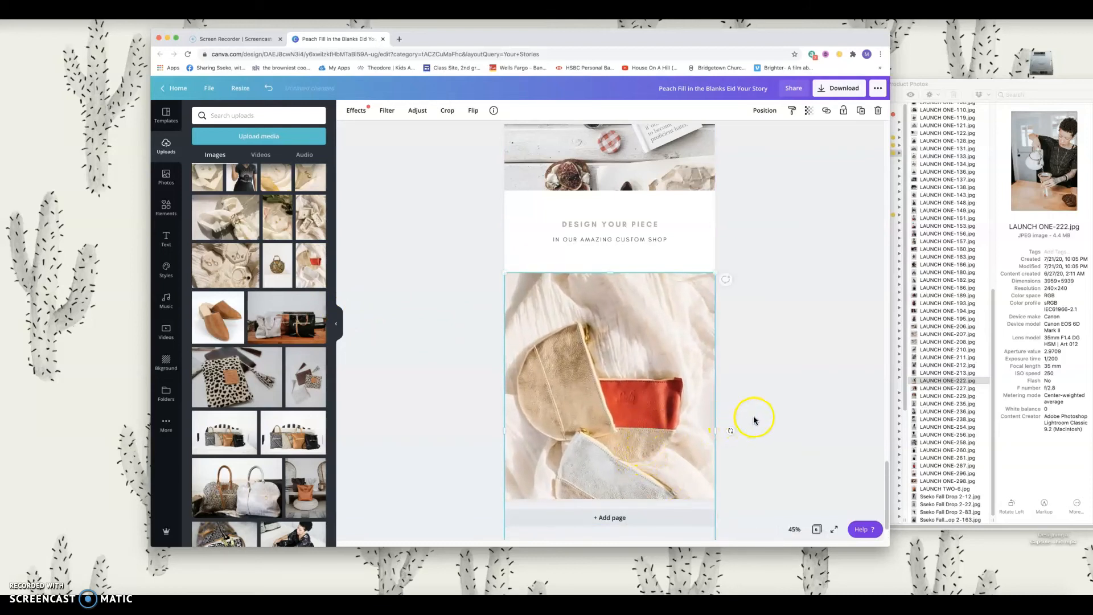
{"action": "double_click", "coordinate": [625, 401]}
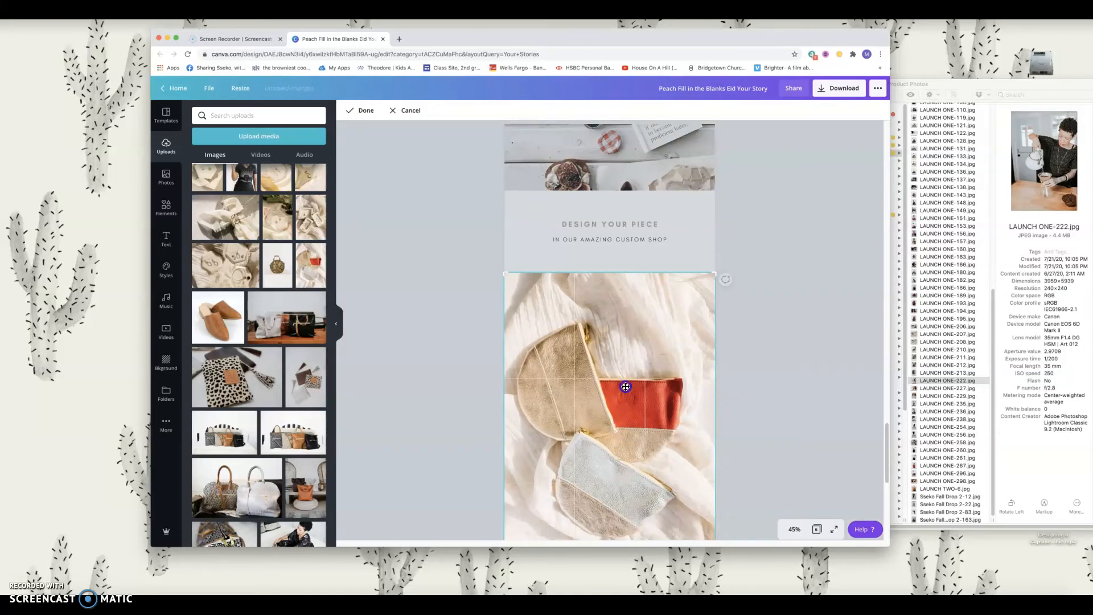
{"action": "left_click", "coordinate": [735, 334]}
Step: Nudge the pouches photo upward until its top edge reaches the subheading on page 6
{"action": "left_click", "coordinate": [680, 346]}
{"action": "key", "text": "Up"}
{"action": "key", "text": "Up"}
{"action": "key", "text": "Up"}
{"action": "key", "text": "Up"}
{"action": "key", "text": "Up"}
{"action": "key", "text": "Up"}
{"action": "key", "text": "Up"}
{"action": "key", "text": "Up"}
{"action": "key", "text": "Up"}
{"action": "key", "text": "Up"}
{"action": "key", "text": "Up"}
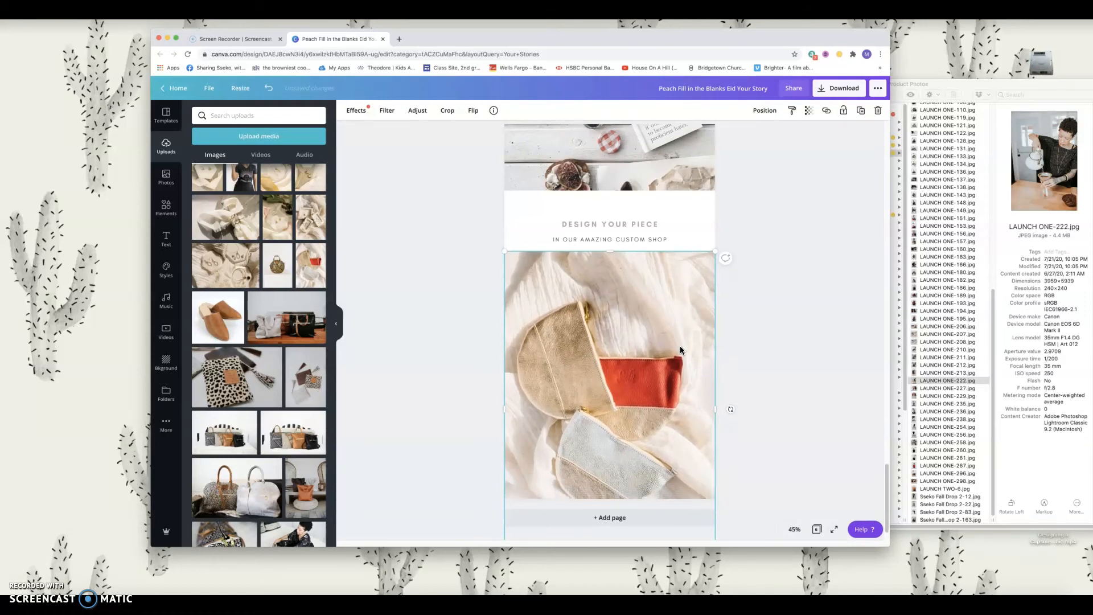
{"action": "key", "text": "Up"}
{"action": "key", "text": "Up"}
{"action": "key", "text": "Up"}
{"action": "key", "text": "Up"}
Step: Crop the top edge off the pouches photo to clear the subheading, and move the photo slightly up
{"action": "left_click", "coordinate": [443, 111]}
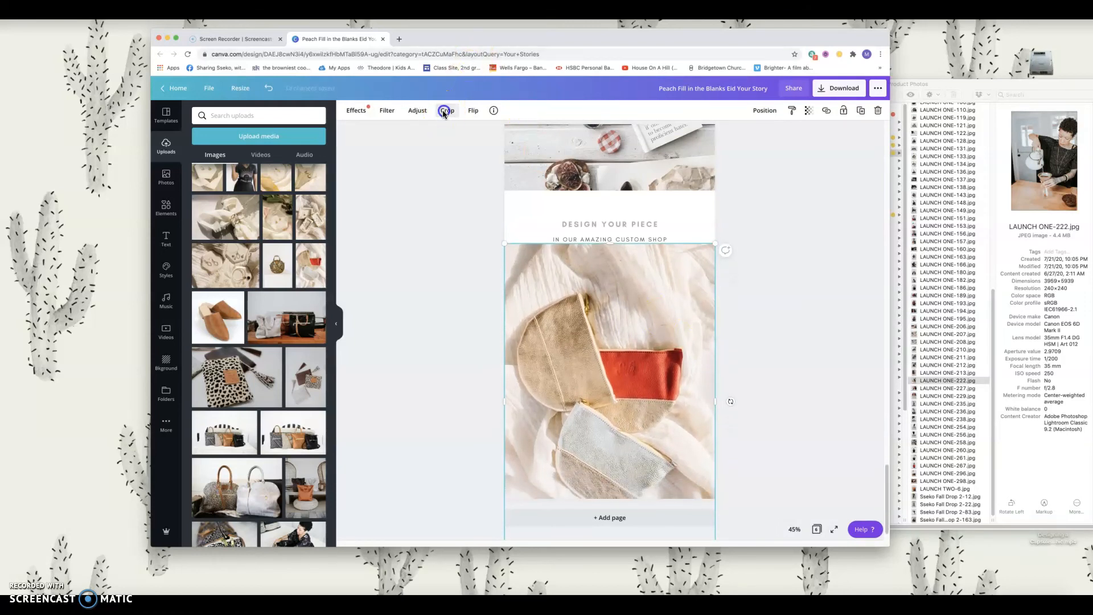
{"action": "left_click_drag", "start_coordinate": [503, 244], "coordinate": [500, 277]}
{"action": "left_click", "coordinate": [364, 111]}
{"action": "left_click", "coordinate": [606, 330]}
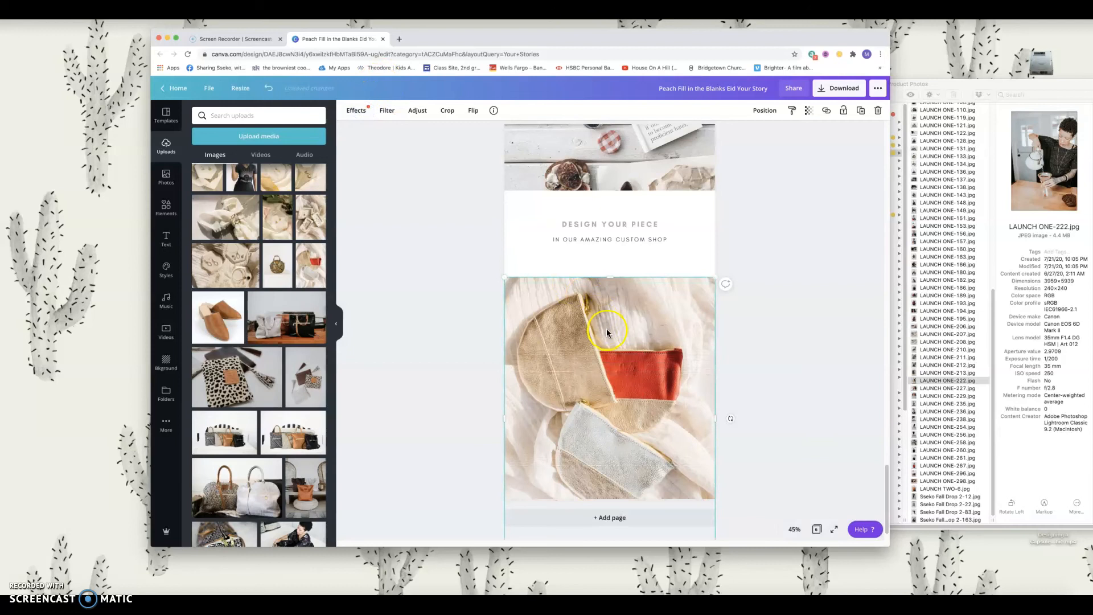
{"action": "mouse_move", "coordinate": [660, 347]}
{"action": "left_mouse_down"}
{"action": "mouse_move", "coordinate": [660, 312]}
{"action": "mouse_move", "coordinate": [660, 329]}
{"action": "left_mouse_up"}
{"action": "left_click", "coordinate": [760, 323]}
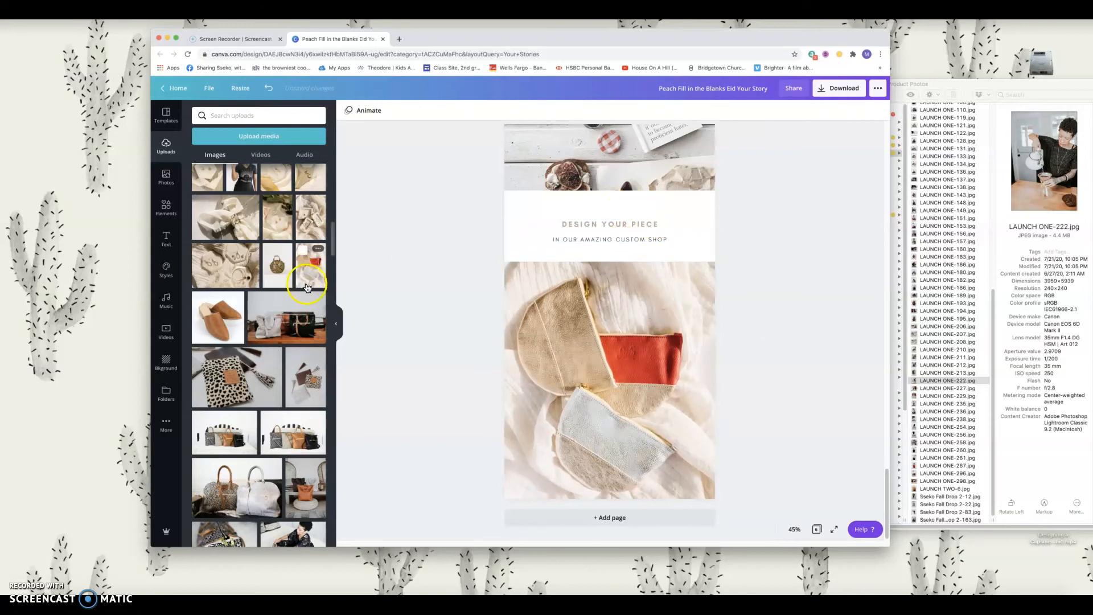
Step: Fill page 6's top frame with the uploaded close-up photo of a hand beside a beaded earring
{"action": "scroll", "coordinate": [308, 320], "scroll_direction": "up", "scroll_amount": 5}
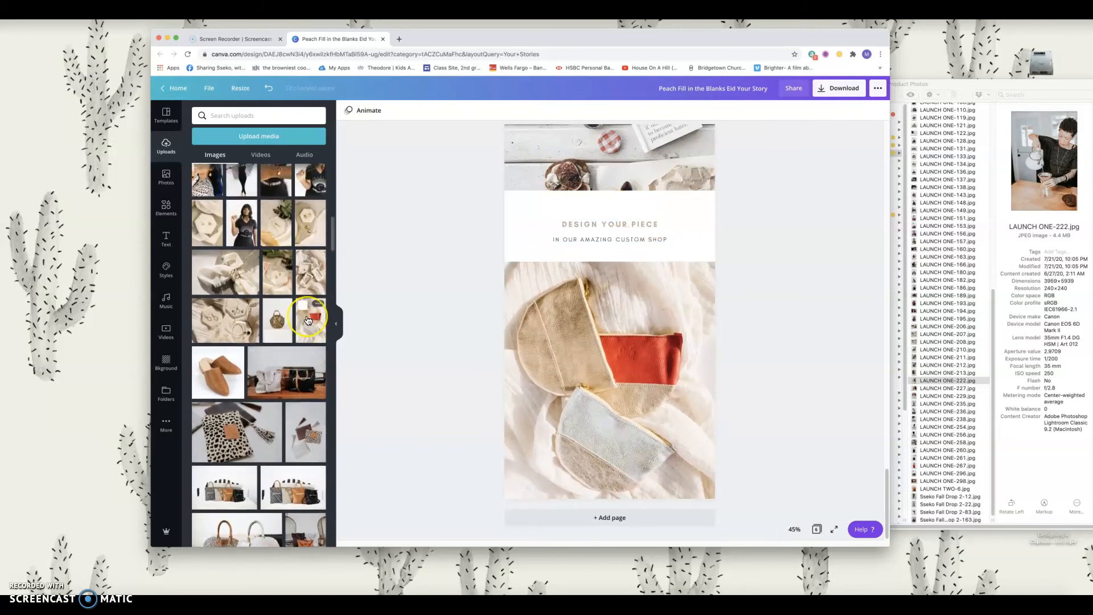
{"action": "scroll", "coordinate": [308, 320], "scroll_direction": "up", "scroll_amount": 2}
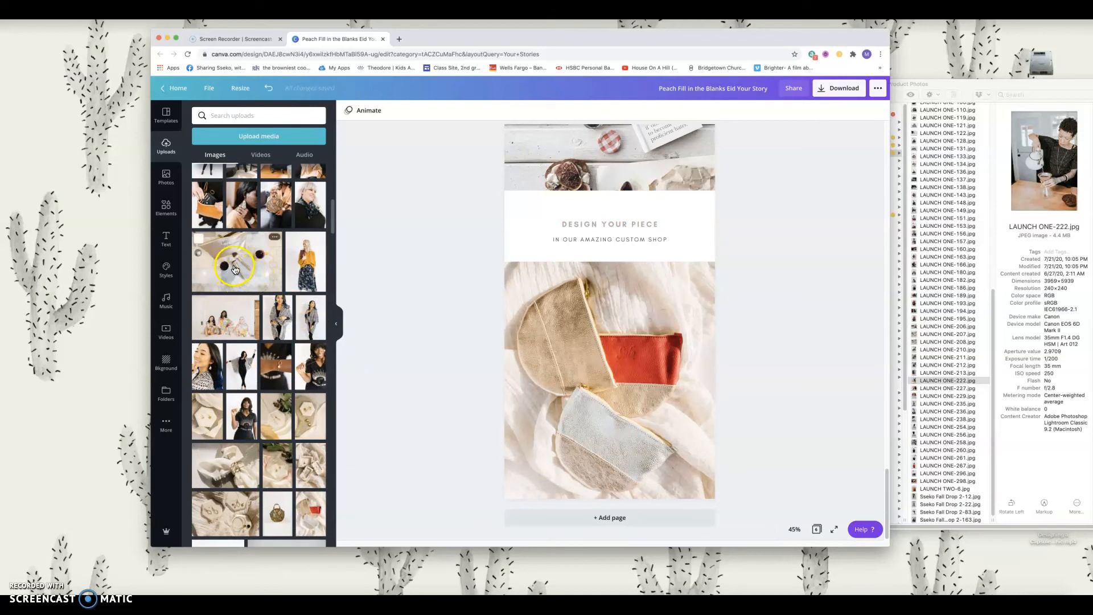
{"action": "scroll", "coordinate": [235, 269], "scroll_direction": "up", "scroll_amount": 1}
{"action": "left_click_drag", "start_coordinate": [242, 246], "coordinate": [548, 165]}
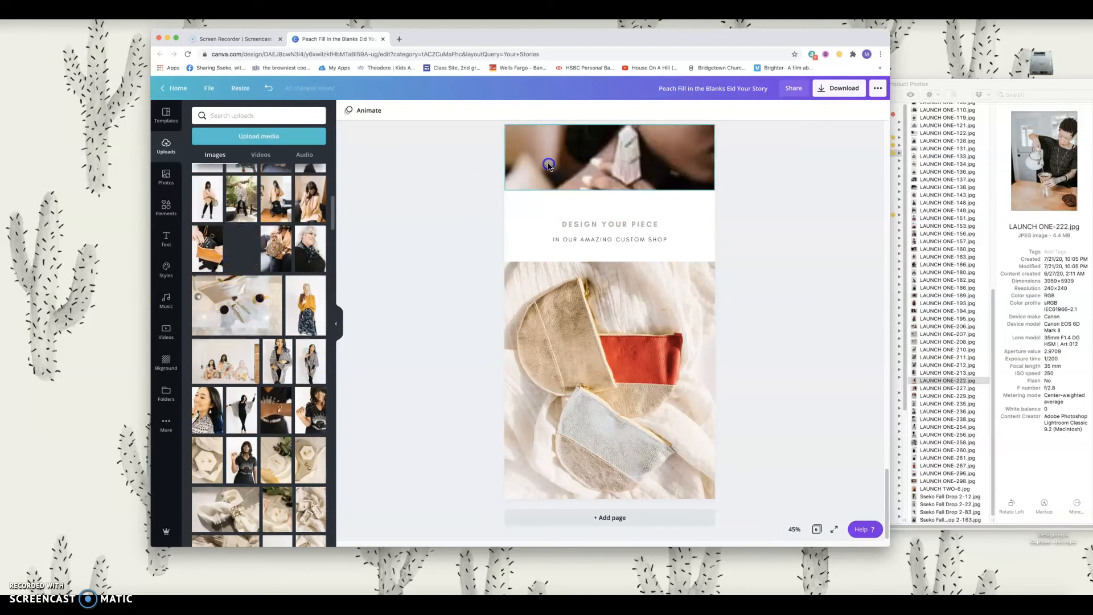
{"action": "left_click", "coordinate": [815, 238]}
{"action": "left_click", "coordinate": [659, 171]}
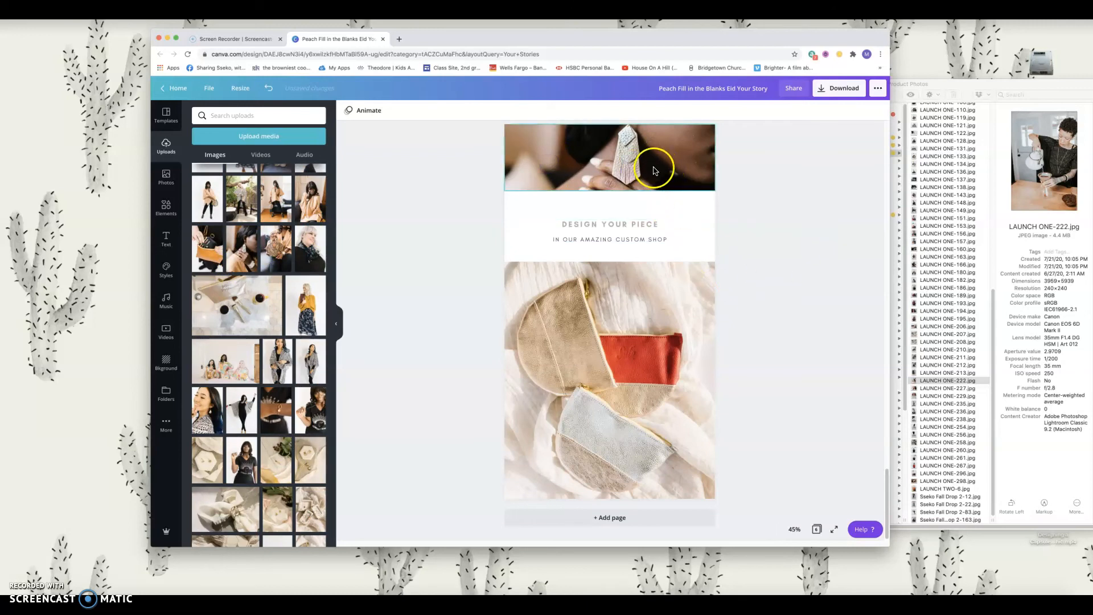
{"action": "double_click", "coordinate": [642, 165]}
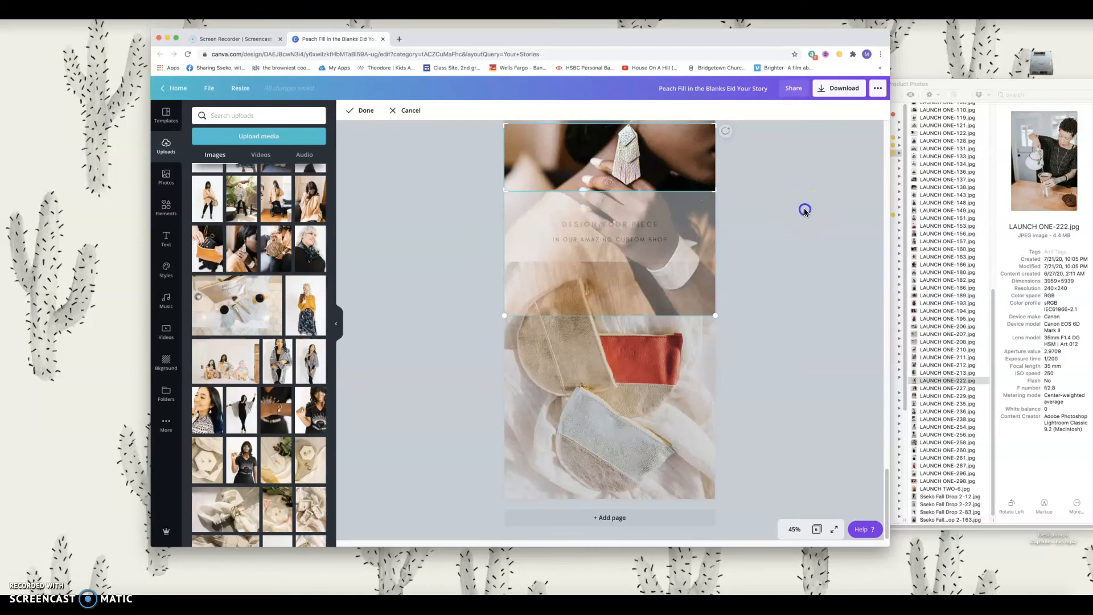
{"action": "left_click", "coordinate": [804, 207]}
Step: Extend the earring photo's frame slightly downward and shift the image down inside it to show more of the earring
{"action": "left_click", "coordinate": [700, 188]}
{"action": "left_click_drag", "start_coordinate": [614, 187], "coordinate": [613, 200]}
{"action": "double_click", "coordinate": [672, 163]}
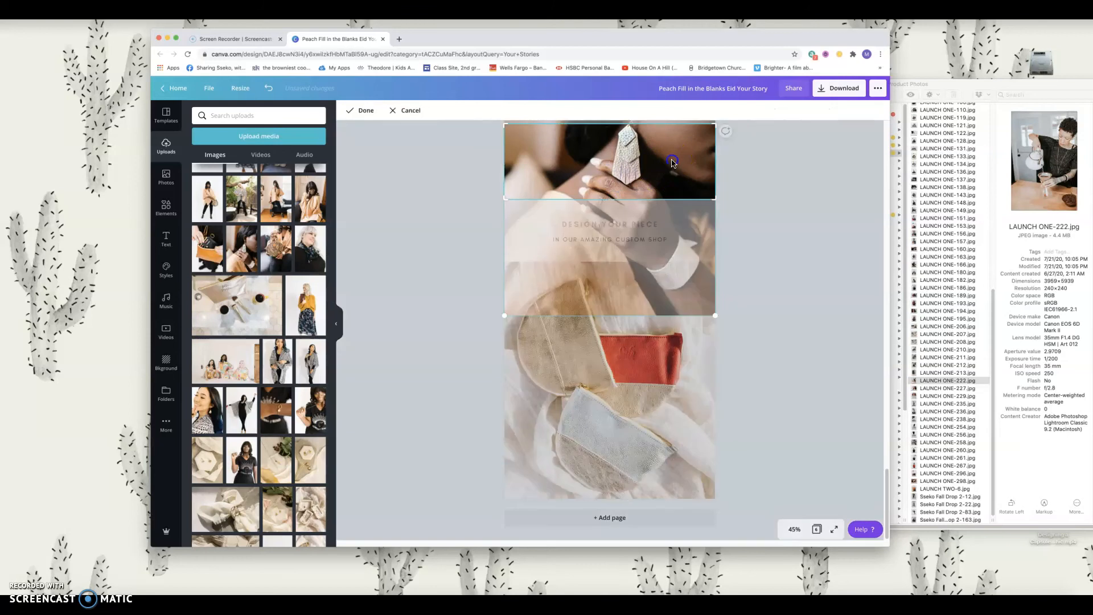
{"action": "left_click_drag", "start_coordinate": [671, 161], "coordinate": [672, 175]}
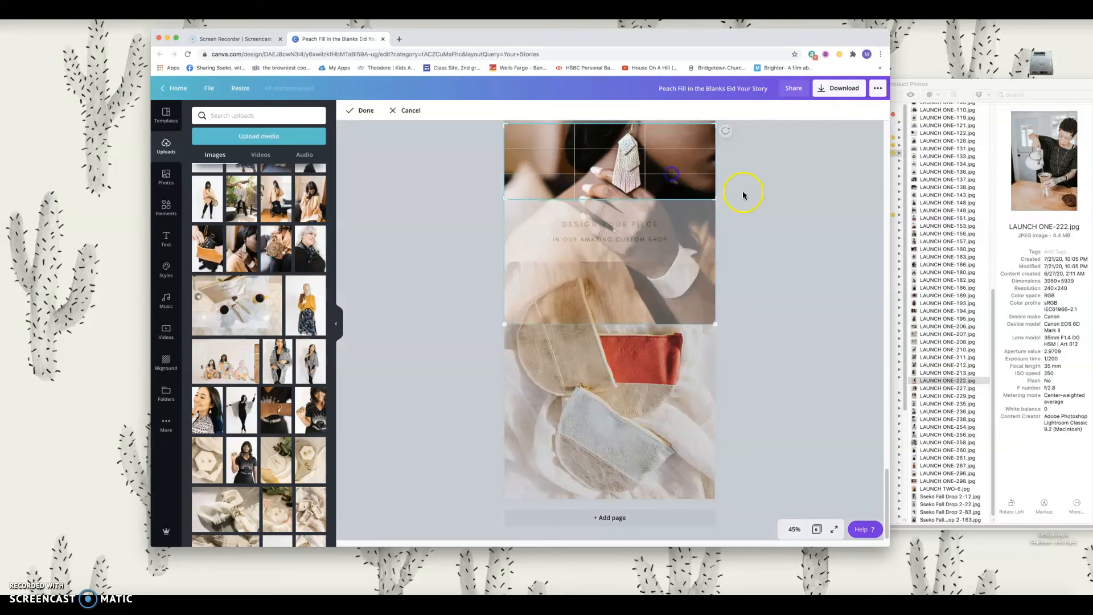
{"action": "left_click", "coordinate": [742, 195]}
Step: Move the pouches photo slightly down and nudge the heading and subheading down to centre them in the white band
{"action": "left_click", "coordinate": [662, 284]}
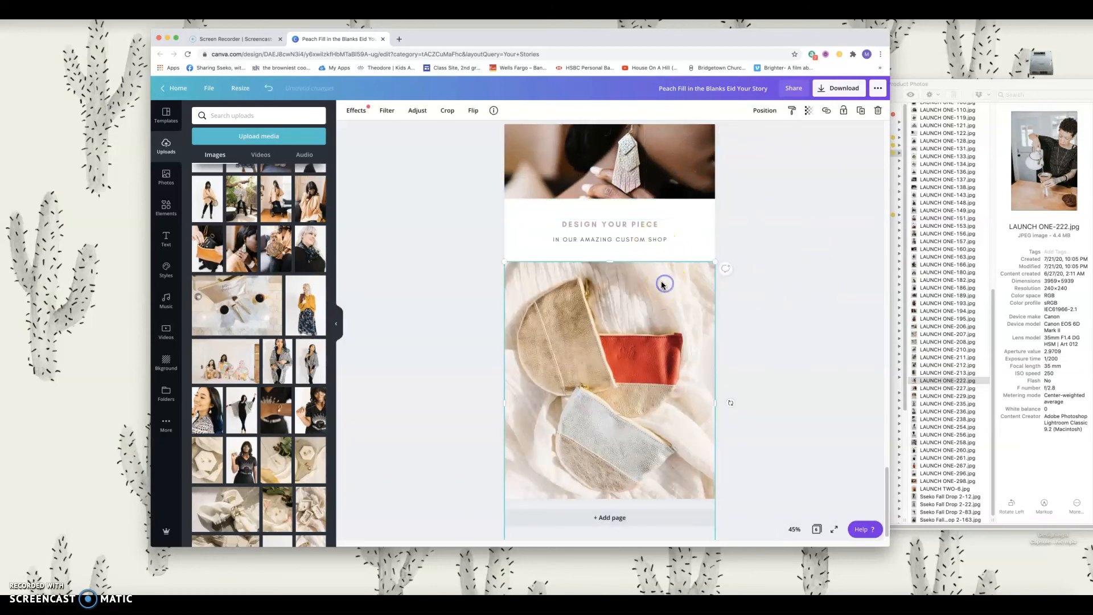
{"action": "left_click_drag", "start_coordinate": [617, 261], "coordinate": [617, 261]}
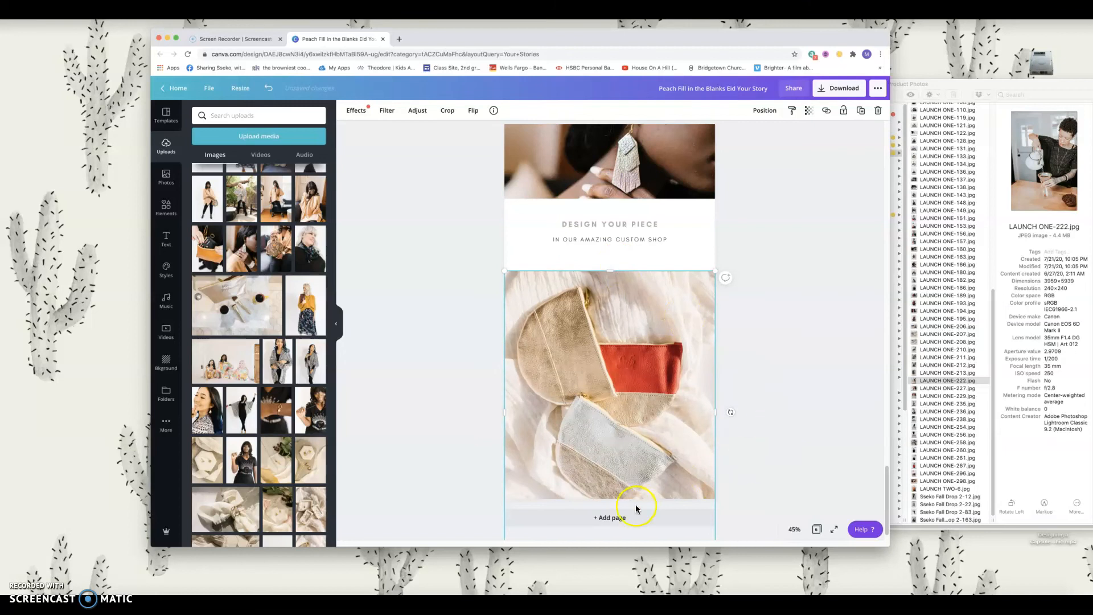
{"action": "left_click", "coordinate": [643, 227]}
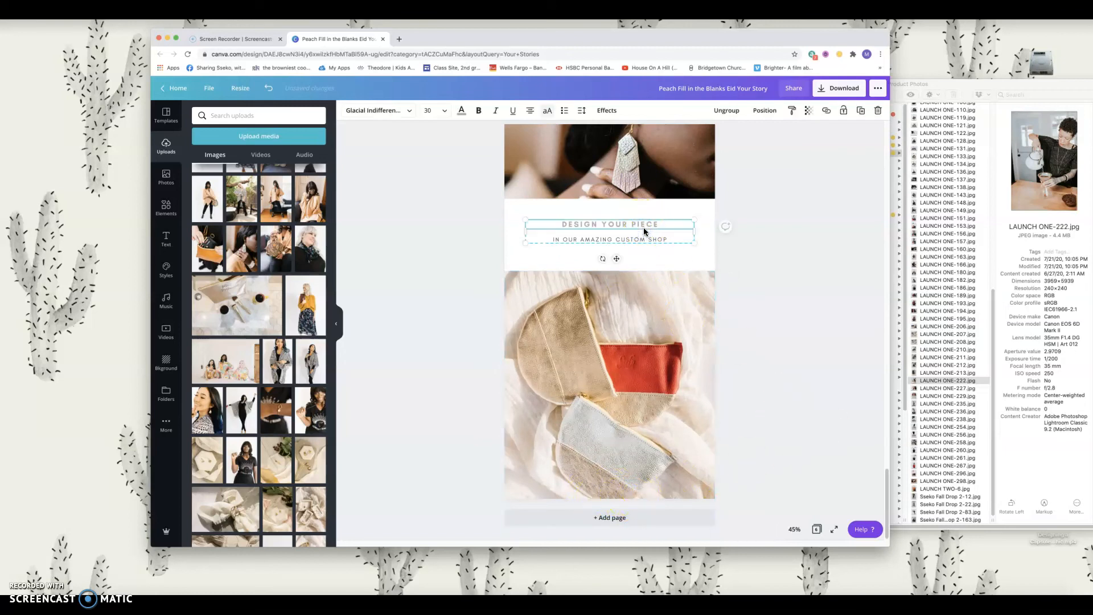
{"action": "key", "text": "Down"}
{"action": "key", "text": "Down"}
{"action": "key", "text": "Down"}
{"action": "key", "text": "Down"}
{"action": "key", "text": "Down"}
{"action": "key", "text": "Down"}
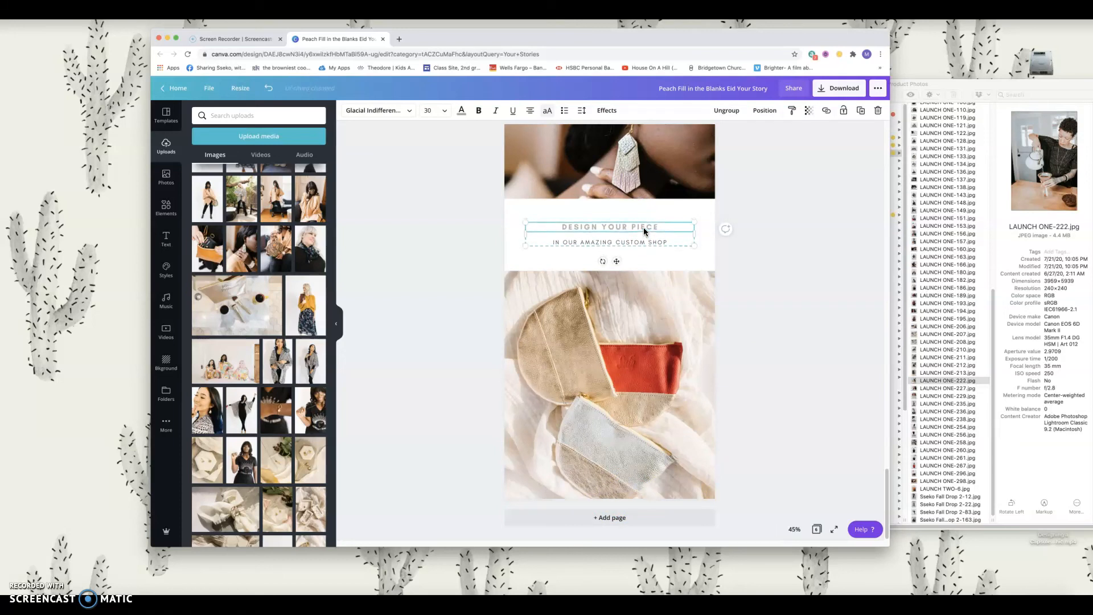
{"action": "left_click", "coordinate": [829, 305]}
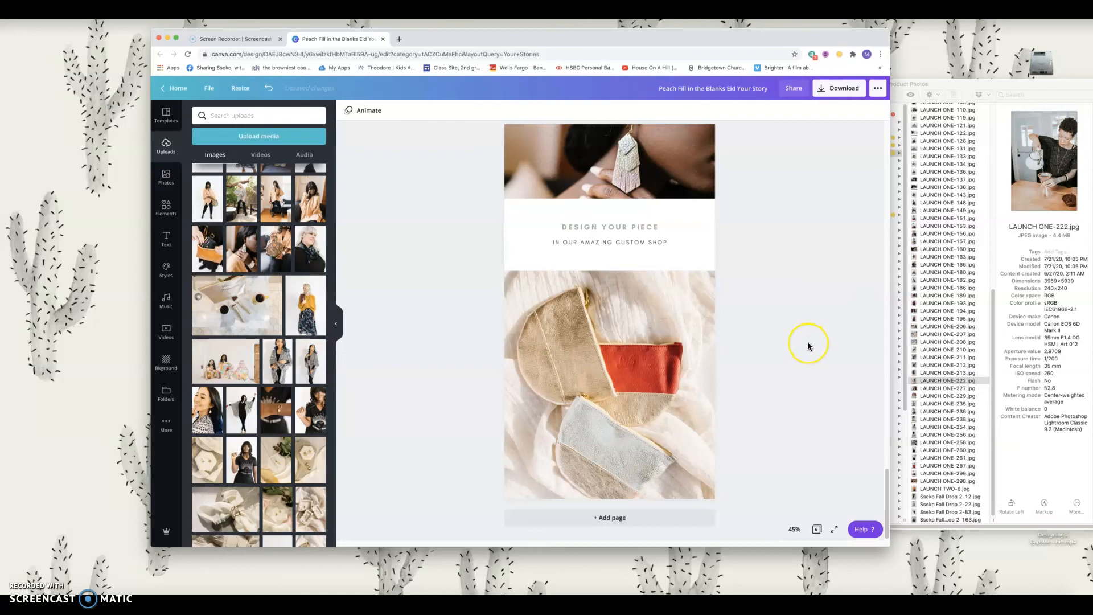
Step: Delete page 3, the one with stacked photos of coffee bags, three women in floral outfits and a drink being poured
{"action": "scroll", "coordinate": [807, 344], "scroll_direction": "up", "scroll_amount": 10}
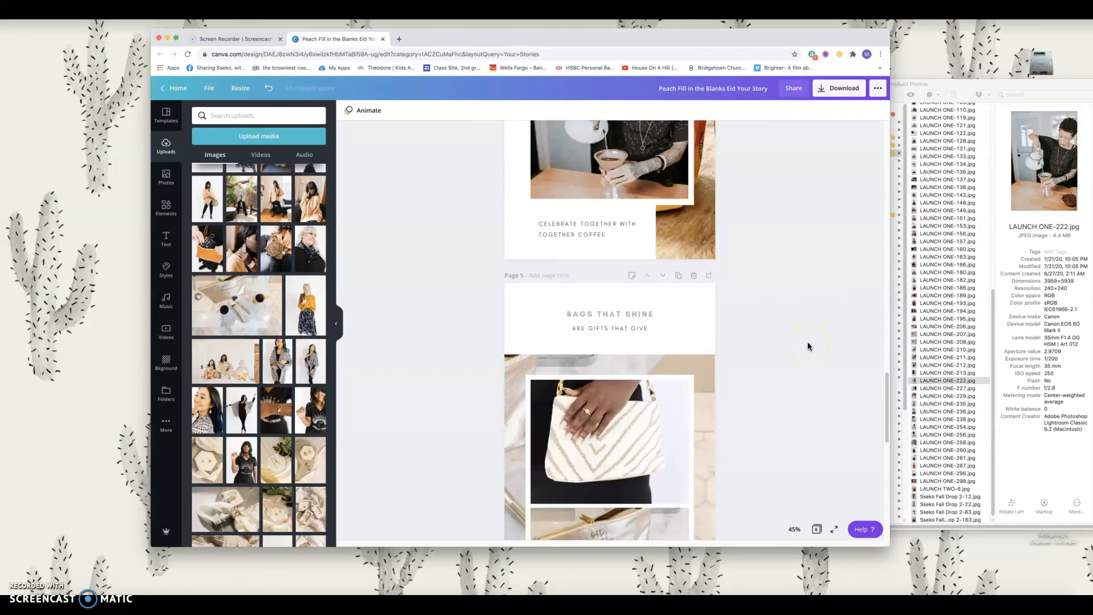
{"action": "scroll", "coordinate": [807, 346], "scroll_direction": "up", "scroll_amount": 15}
{"action": "scroll", "coordinate": [807, 341], "scroll_direction": "down", "scroll_amount": 5}
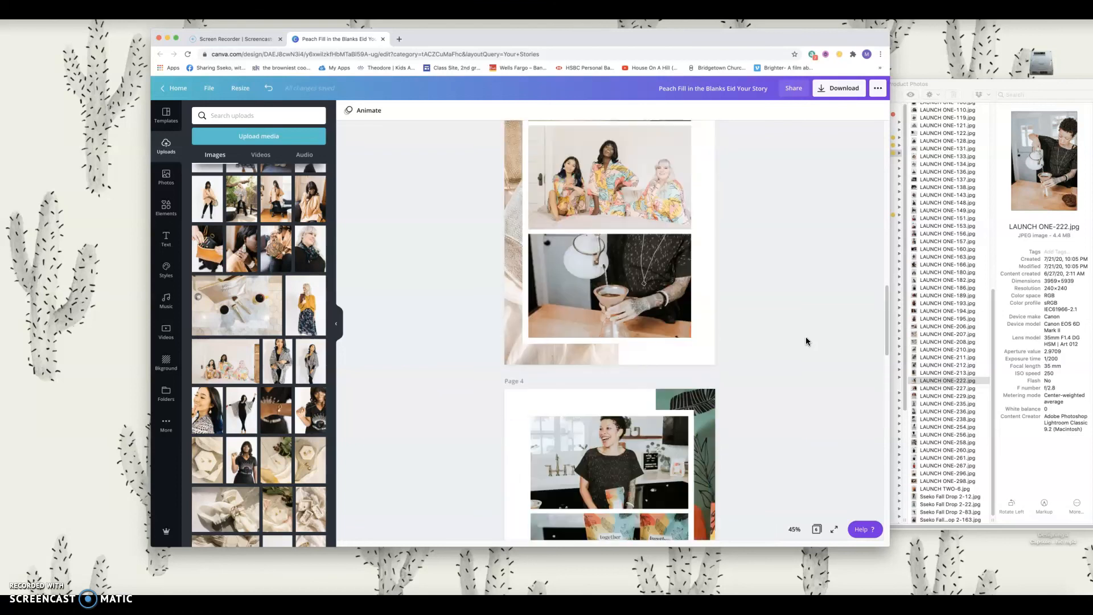
{"action": "scroll", "coordinate": [805, 340], "scroll_direction": "up", "scroll_amount": 3}
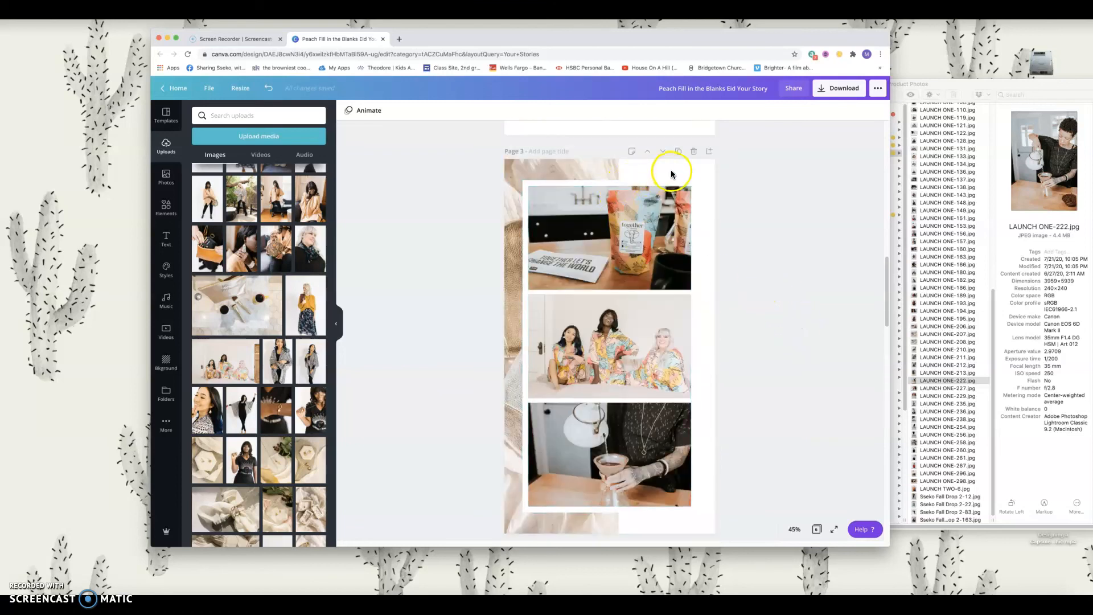
{"action": "left_click", "coordinate": [695, 152]}
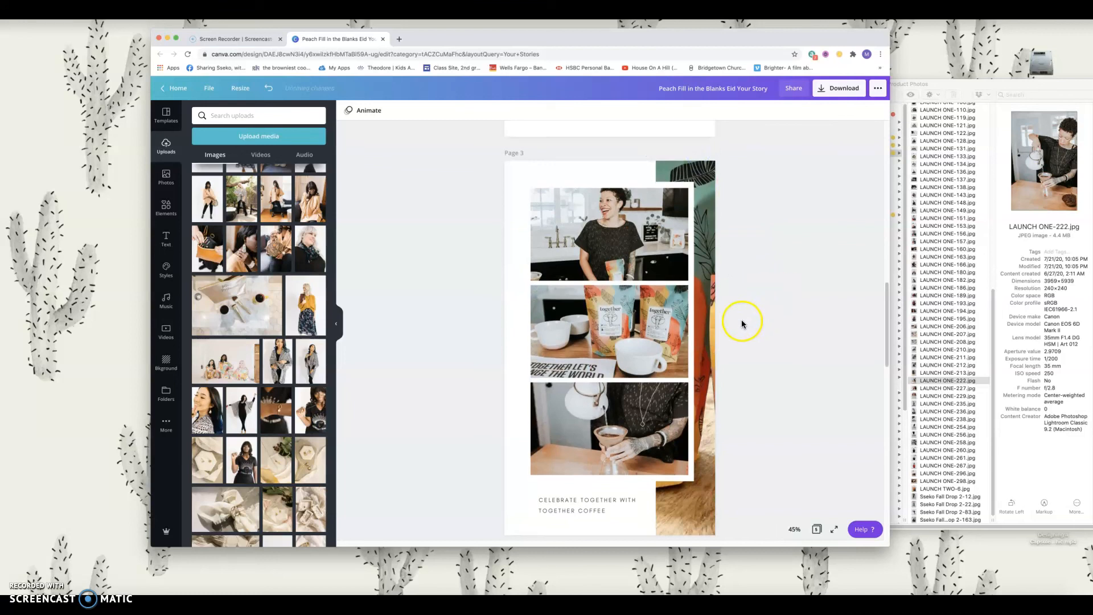
{"action": "scroll", "coordinate": [711, 336], "scroll_direction": "up", "scroll_amount": 7}
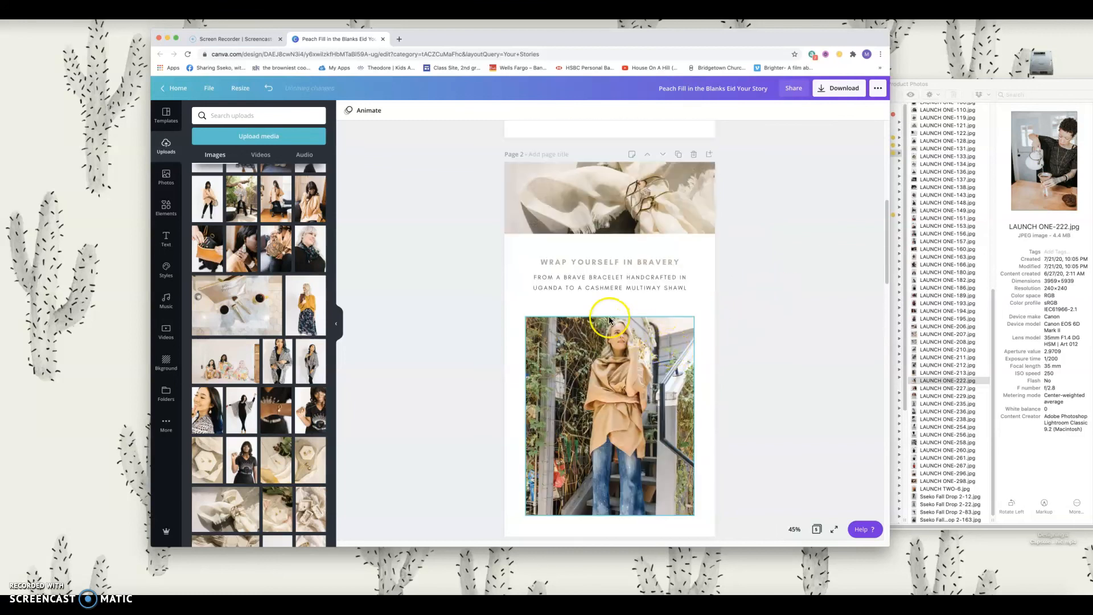
{"action": "scroll", "coordinate": [608, 316], "scroll_direction": "up", "scroll_amount": 4}
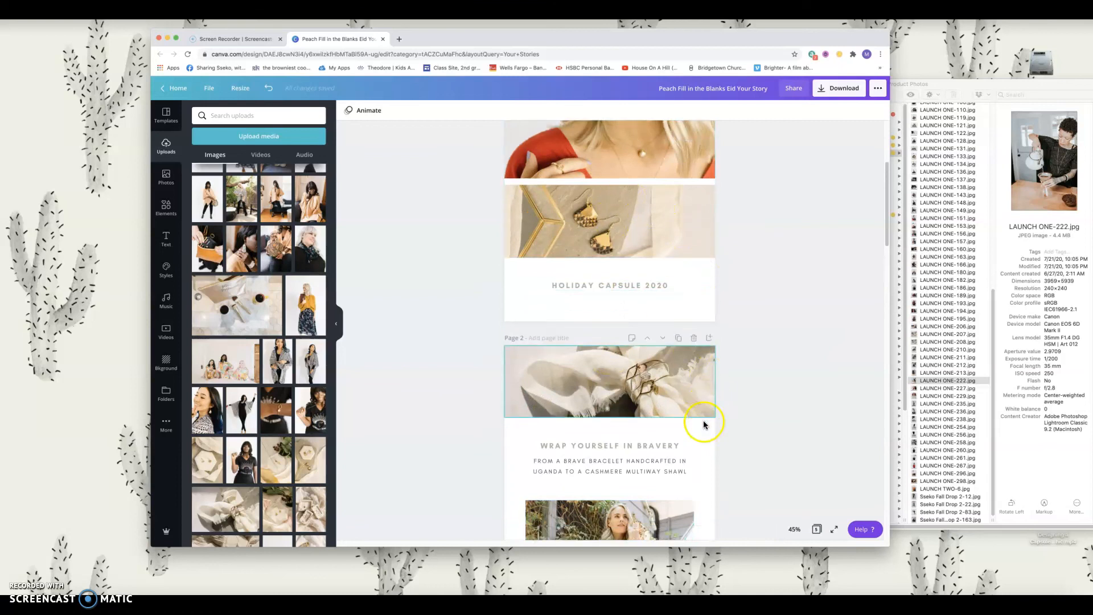
Step: Make the words "CELEBRATE TOGETHER" bold in the coffee caption at the bottom of page 3
{"action": "scroll", "coordinate": [703, 424], "scroll_direction": "down", "scroll_amount": 4}
{"action": "scroll", "coordinate": [712, 268], "scroll_direction": "down", "scroll_amount": 8}
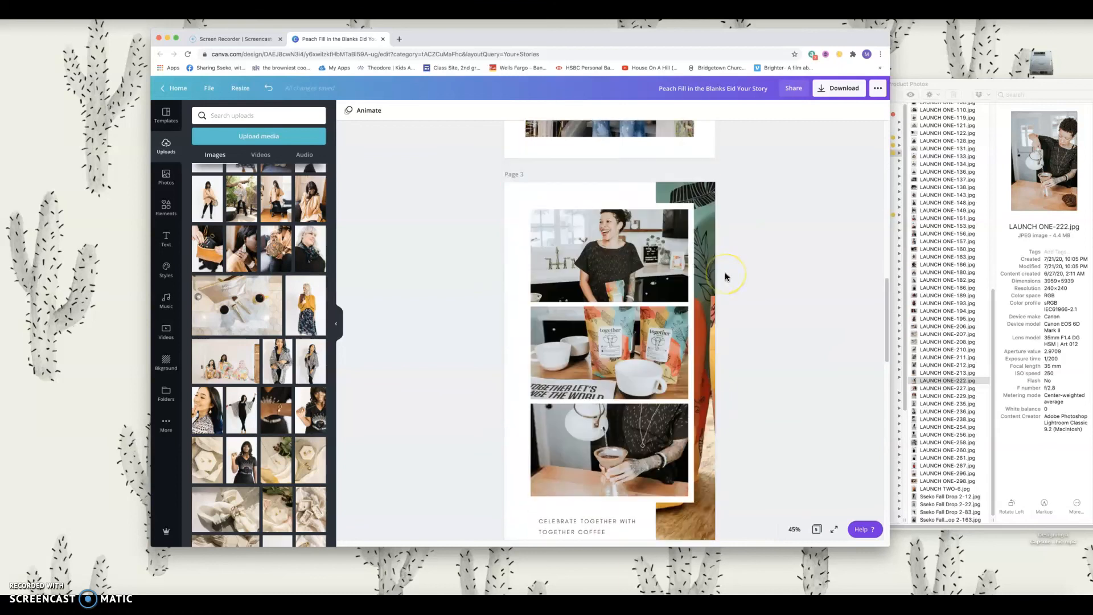
{"action": "scroll", "coordinate": [725, 277], "scroll_direction": "down", "scroll_amount": 2}
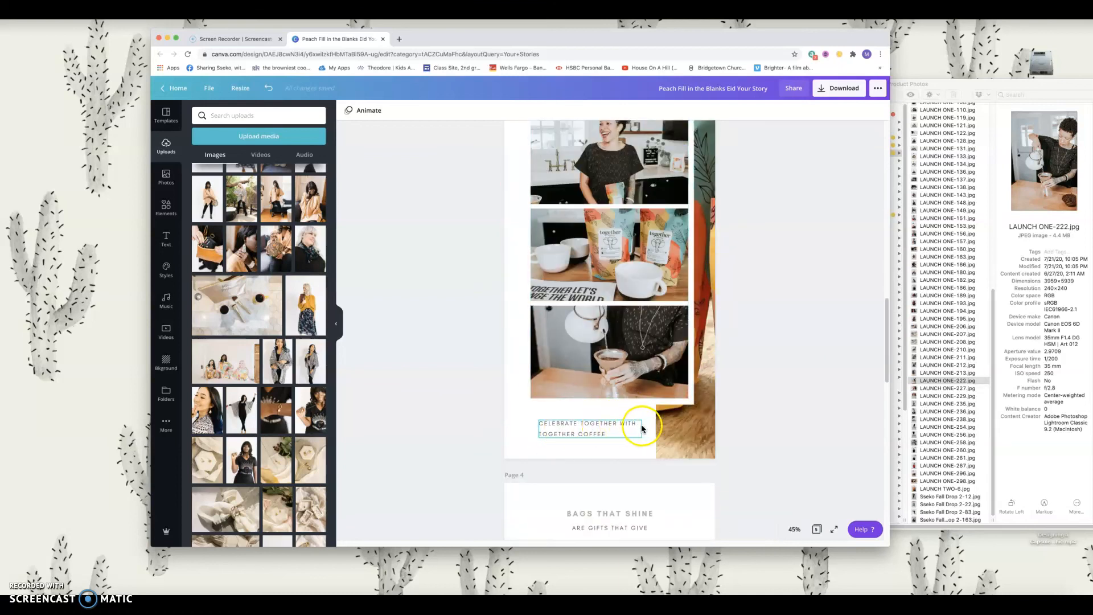
{"action": "scroll", "coordinate": [691, 405], "scroll_direction": "down", "scroll_amount": 3}
{"action": "left_click", "coordinate": [581, 287]}
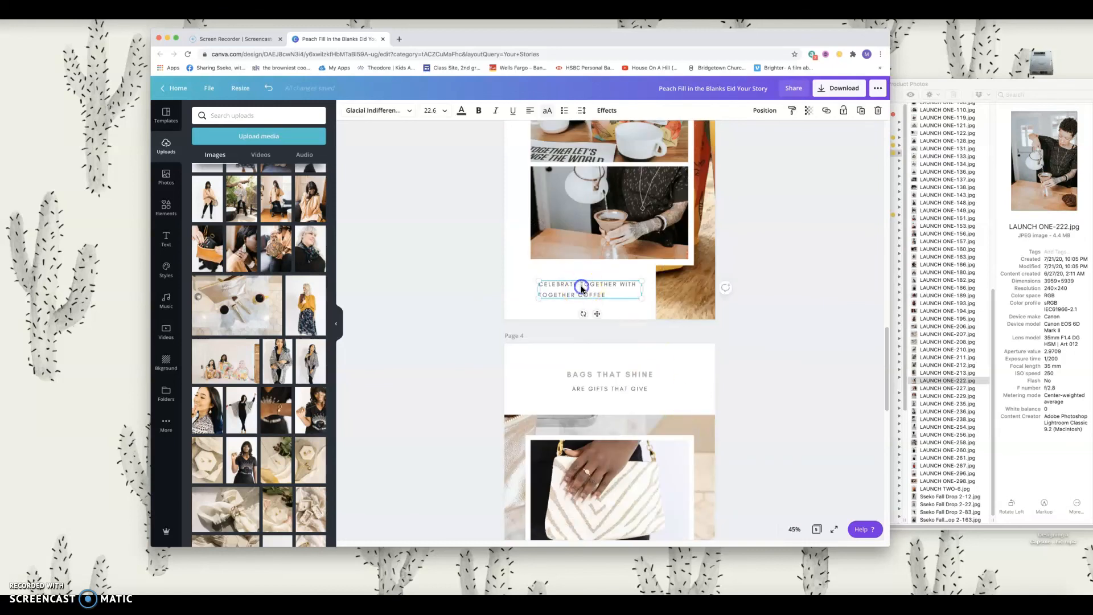
{"action": "left_click_drag", "start_coordinate": [617, 284], "coordinate": [533, 281]}
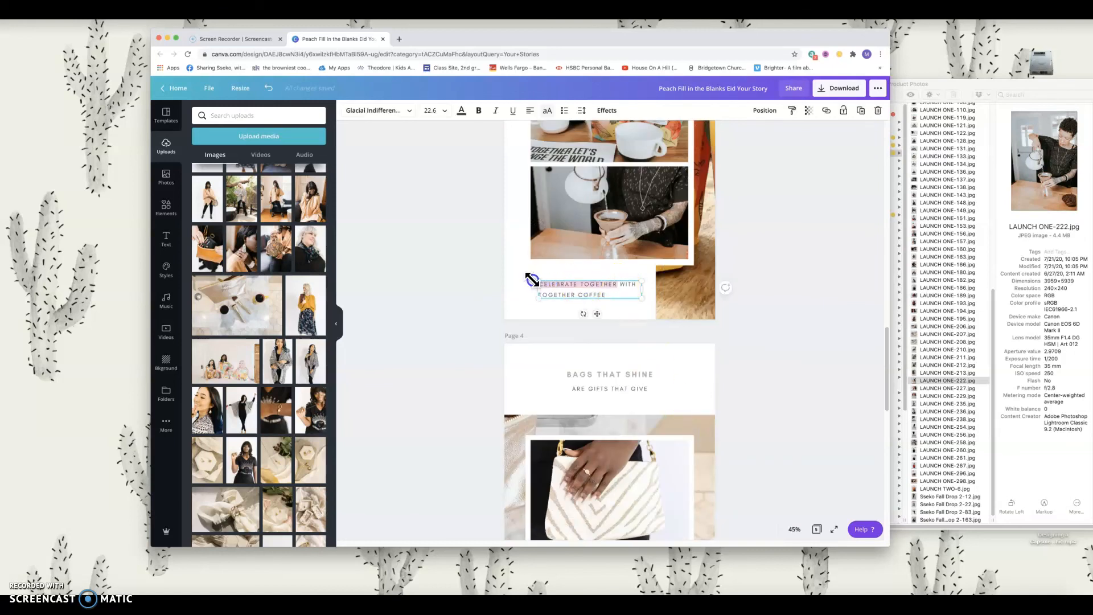
{"action": "left_click", "coordinate": [472, 110]}
{"action": "left_click", "coordinate": [783, 305]}
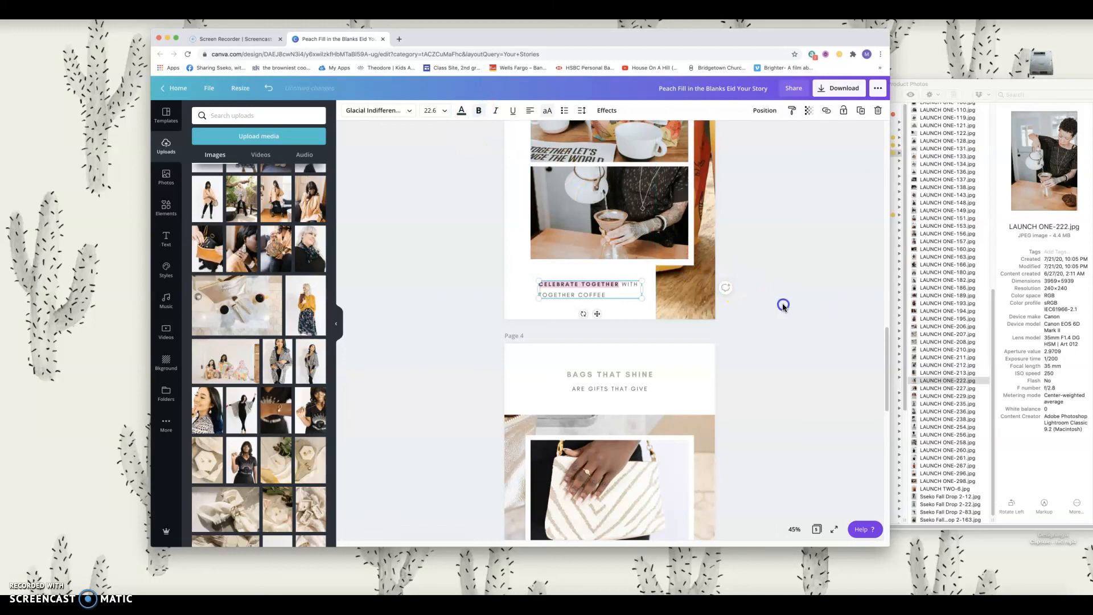
Step: Break the page 3 caption before "WITH" so that "WITH TOGETHER COFFEE" sits on its own second line
{"action": "left_click", "coordinate": [623, 285]}
{"action": "left_click", "coordinate": [624, 284]}
{"action": "left_click", "coordinate": [624, 284]}
{"action": "key", "text": "Return"}
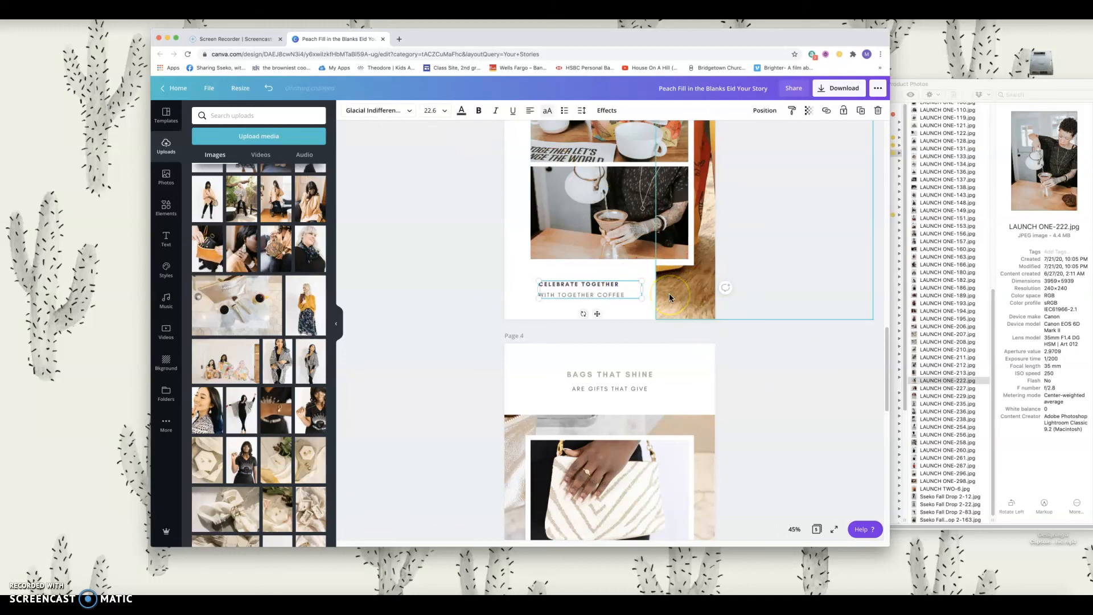
{"action": "left_click", "coordinate": [774, 395]}
Step: Check pages 4 and 5, then download all 5 pages as PNG at size x 3
{"action": "scroll", "coordinate": [777, 396], "scroll_direction": "down", "scroll_amount": 2}
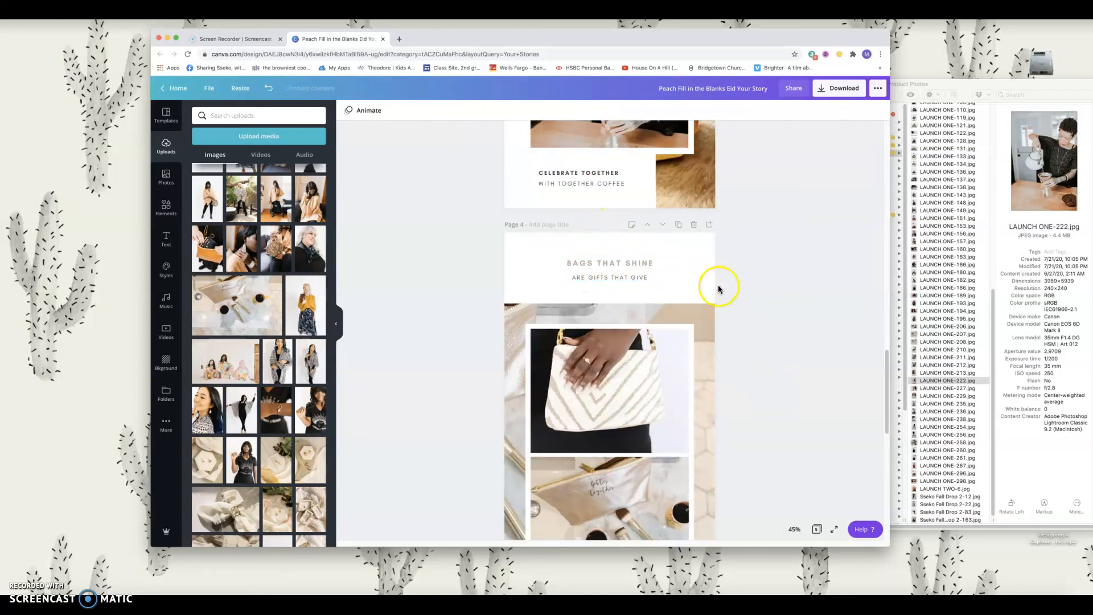
{"action": "scroll", "coordinate": [639, 316], "scroll_direction": "down", "scroll_amount": 7}
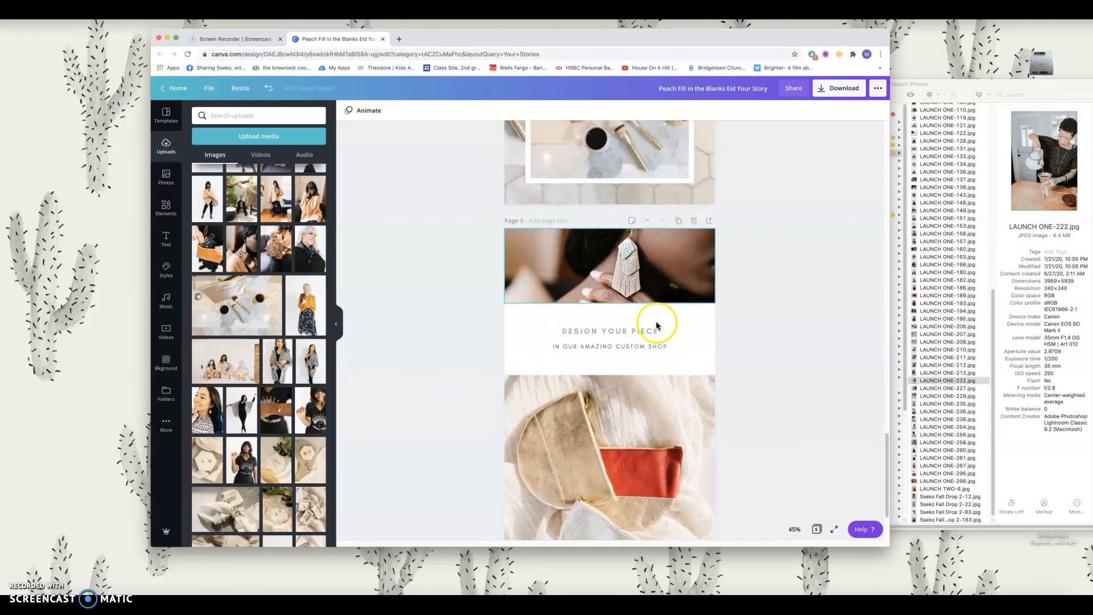
{"action": "scroll", "coordinate": [248, 401], "scroll_direction": "down", "scroll_amount": 1}
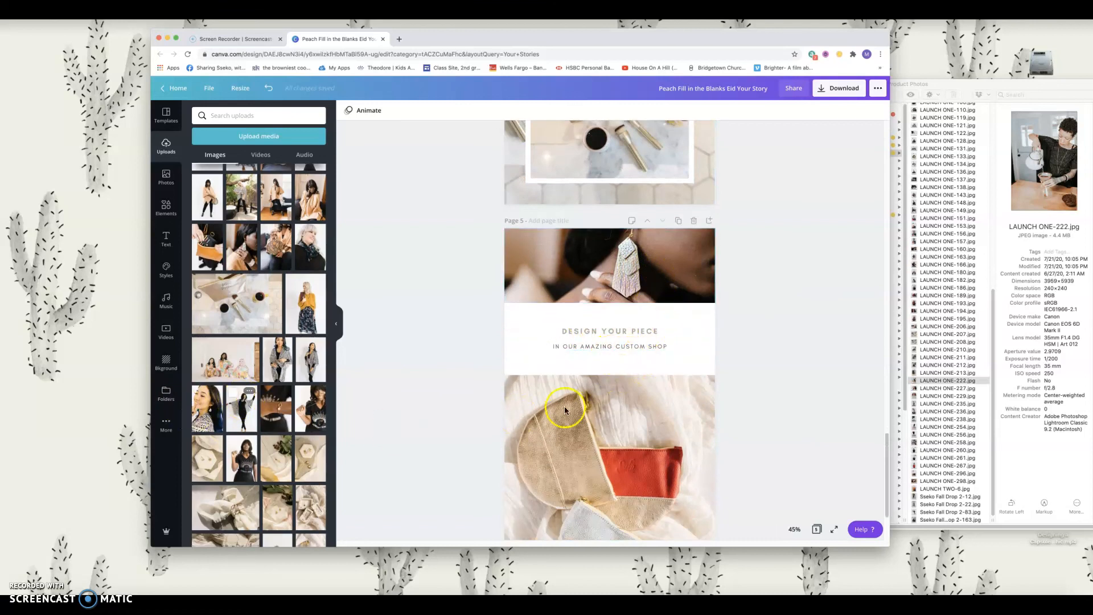
{"action": "scroll", "coordinate": [565, 405], "scroll_direction": "down", "scroll_amount": 2}
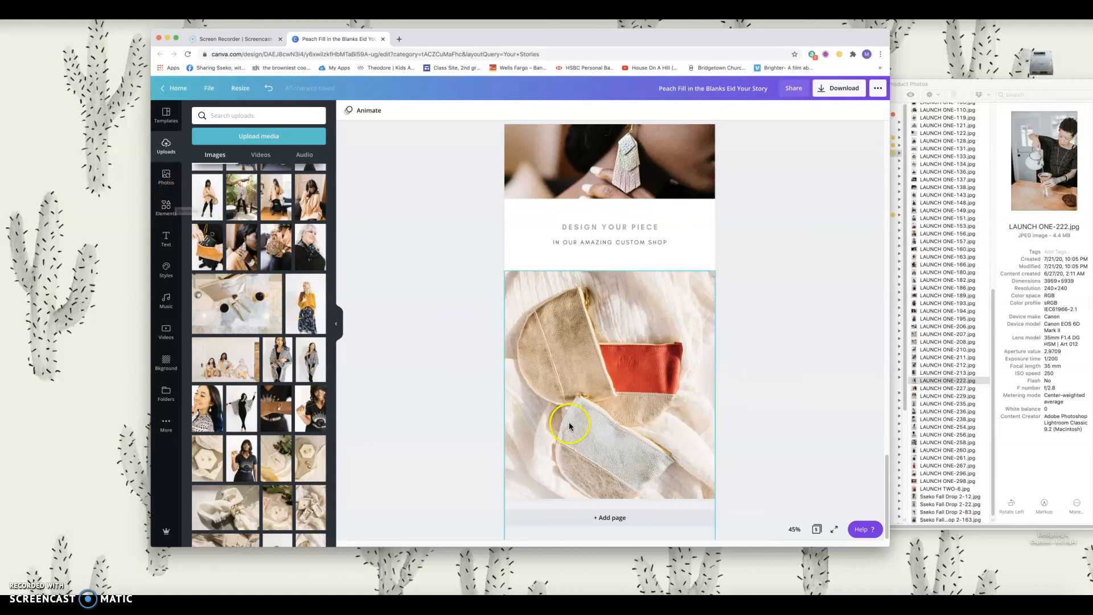
{"action": "left_click", "coordinate": [837, 92]}
{"action": "left_click_drag", "start_coordinate": [787, 168], "coordinate": [853, 168]}
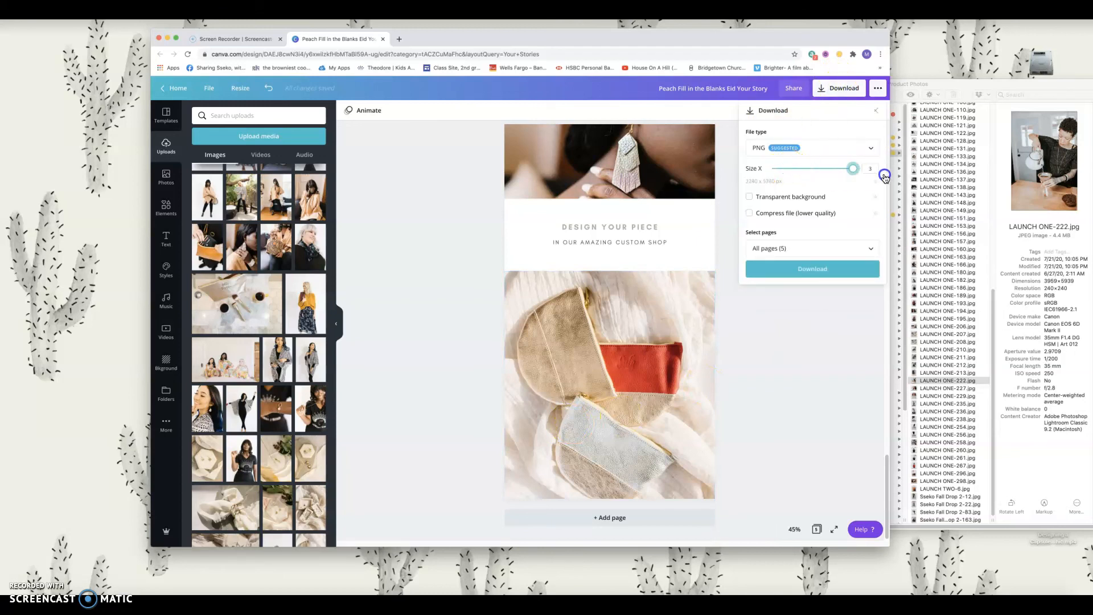
{"action": "left_click", "coordinate": [799, 271]}
{"action": "left_click", "coordinate": [812, 271]}
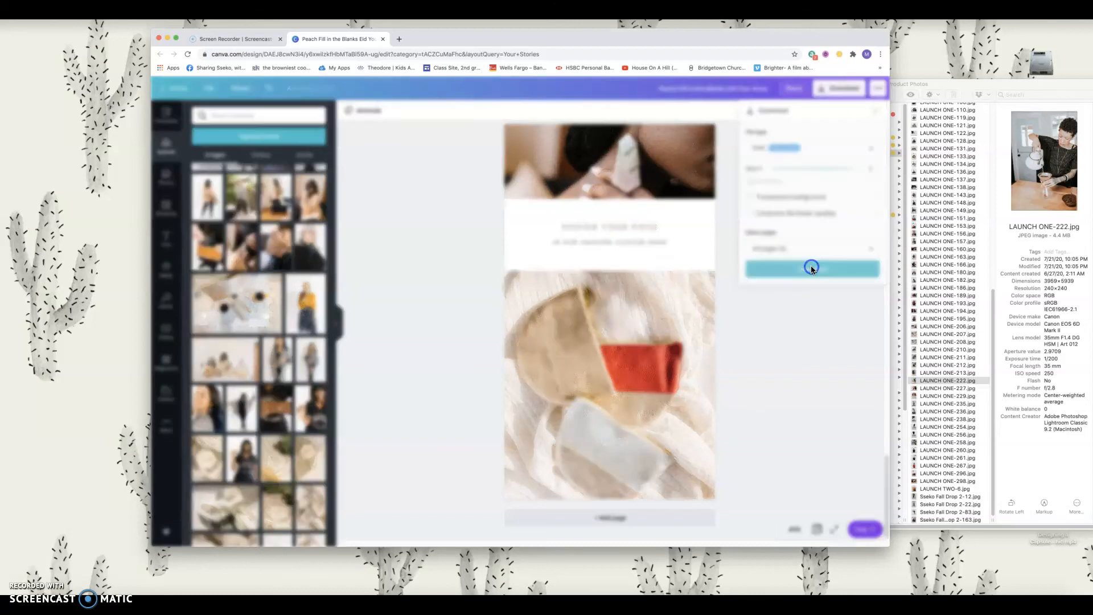